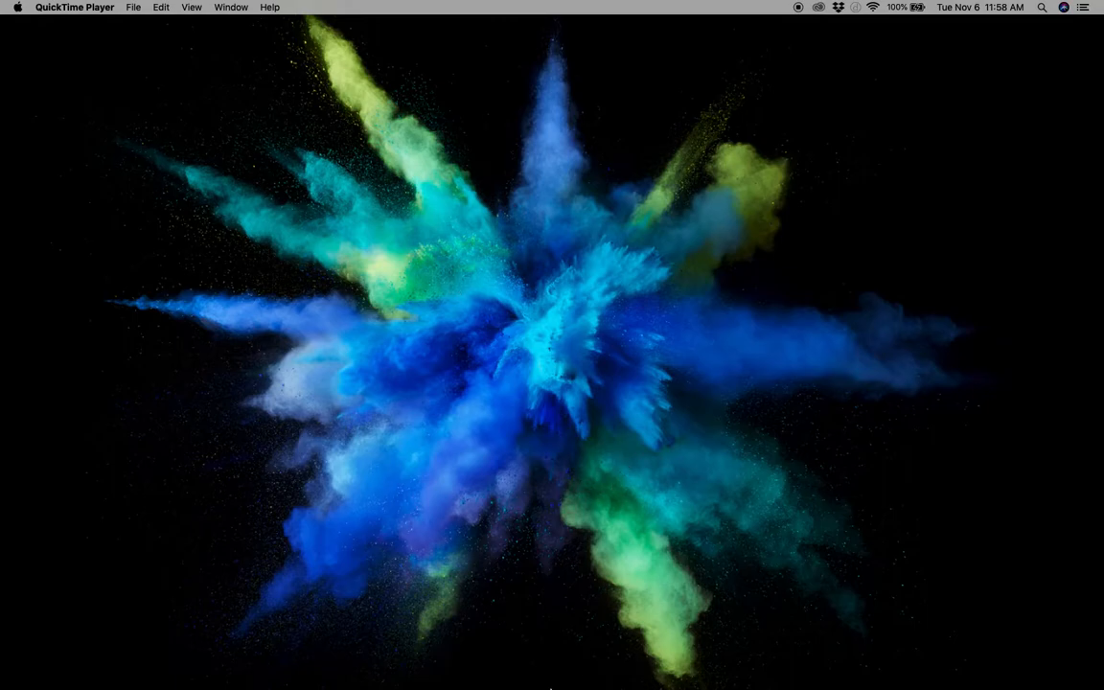
- Launch Chrome and load easyairplanerental.com to reach the Van Anda Aviation homepage
{"action": "mouse_move", "coordinate": [577, 683]}
{"action": "left_click", "coordinate": [810, 664]}
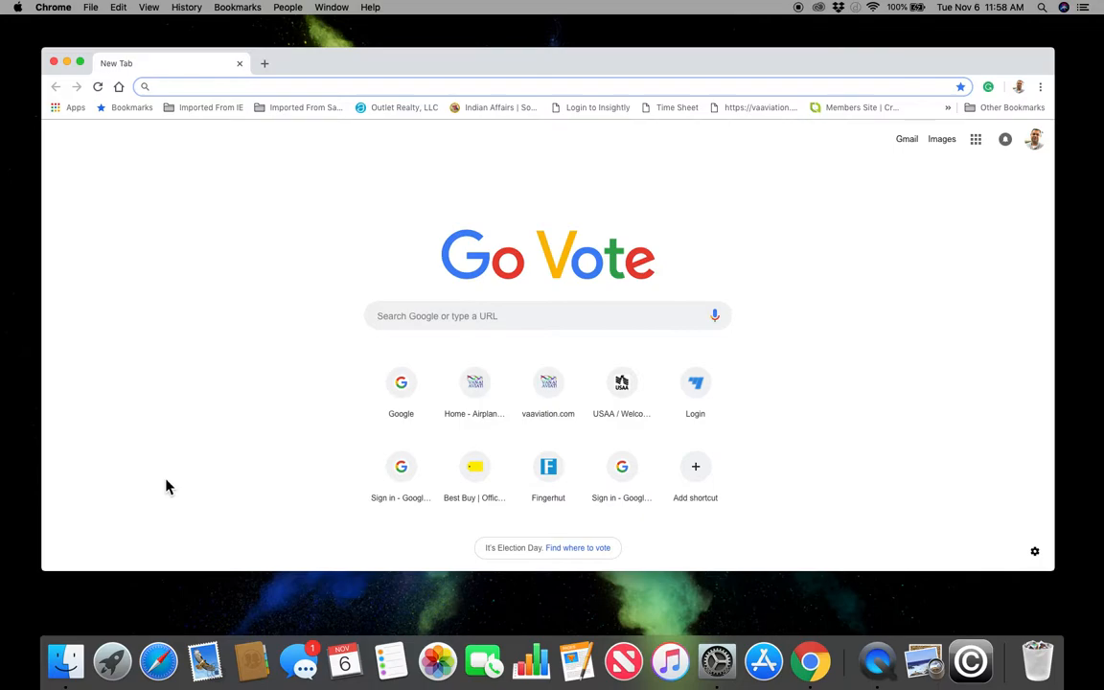
{"action": "type", "text": "va"}
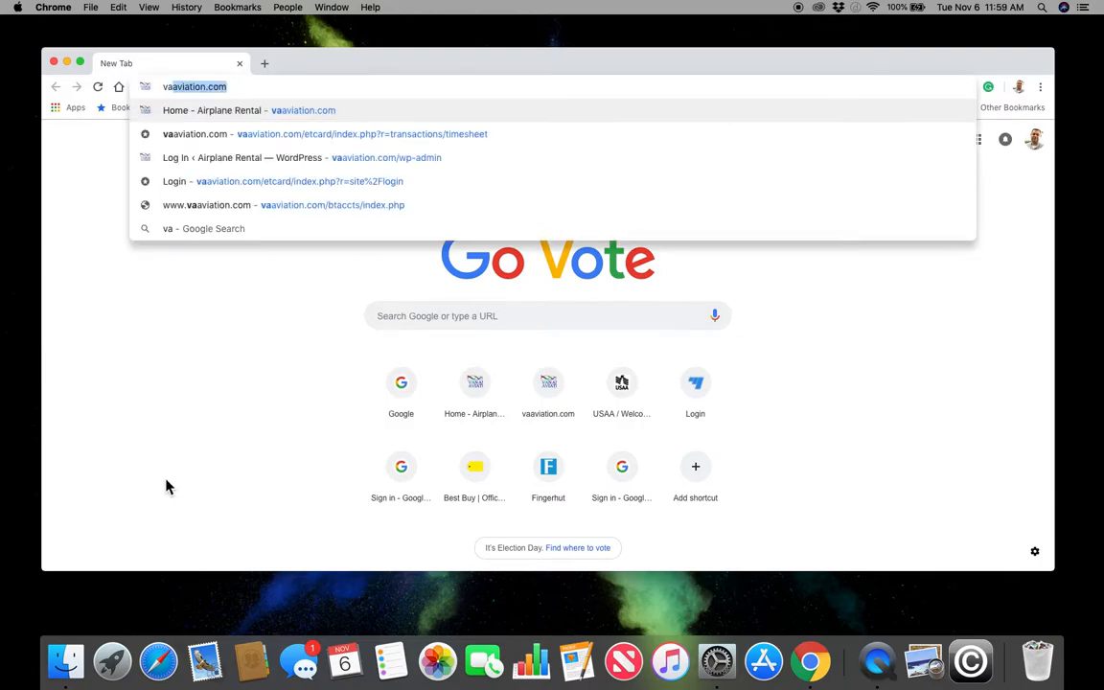
{"action": "key", "text": "BackSpace"}
{"action": "key", "text": "BackSpace"}
{"action": "key", "text": "BackSpace"}
{"action": "type", "text": "e"}
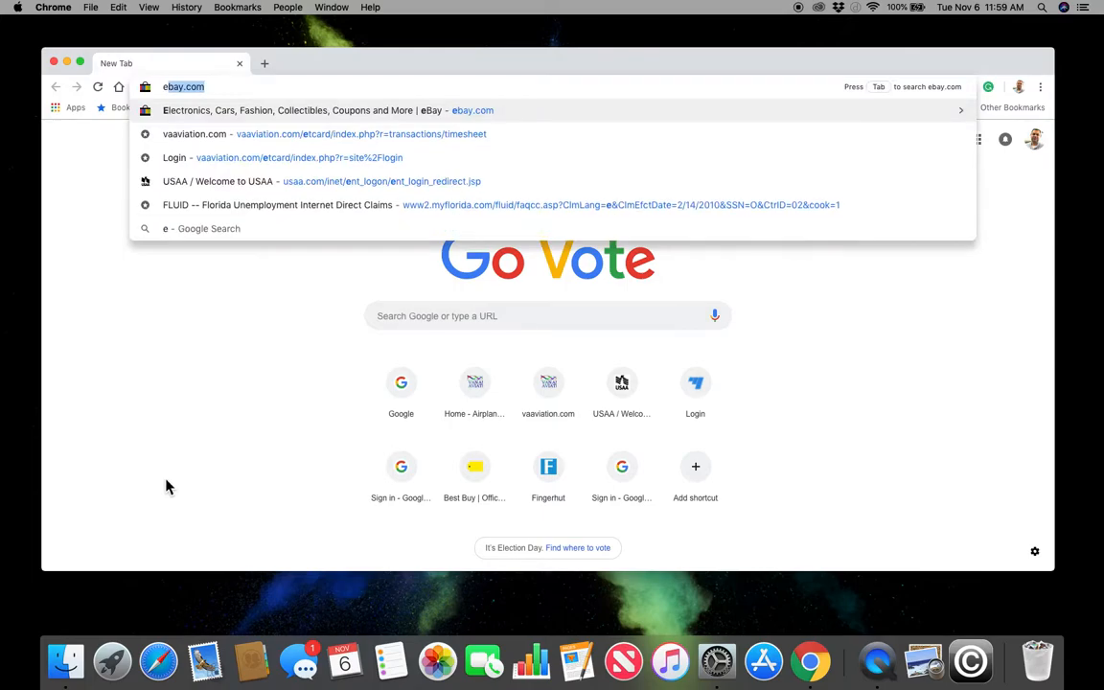
{"action": "type", "text": "as"}
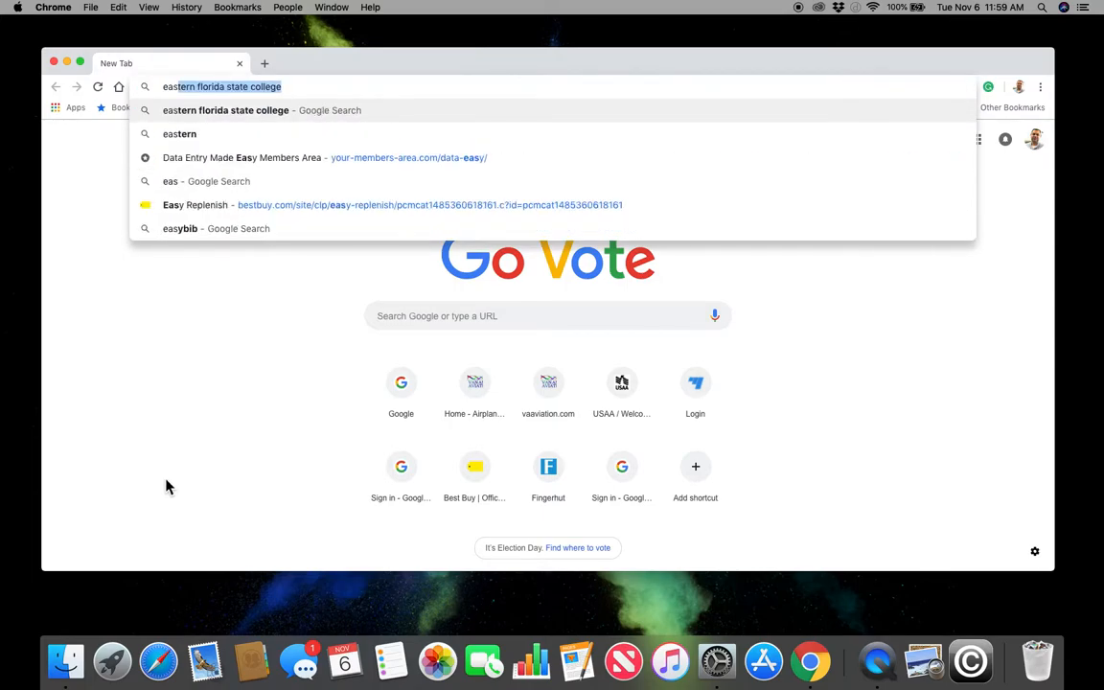
{"action": "type", "text": "yai"}
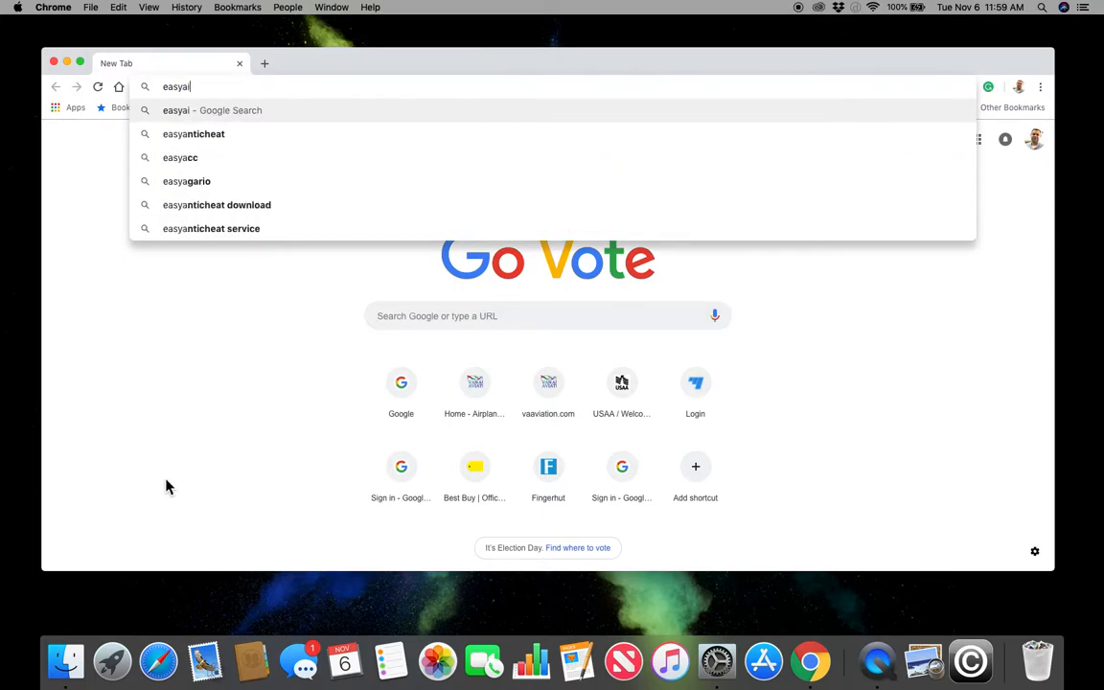
{"action": "type", "text": "rplanere"}
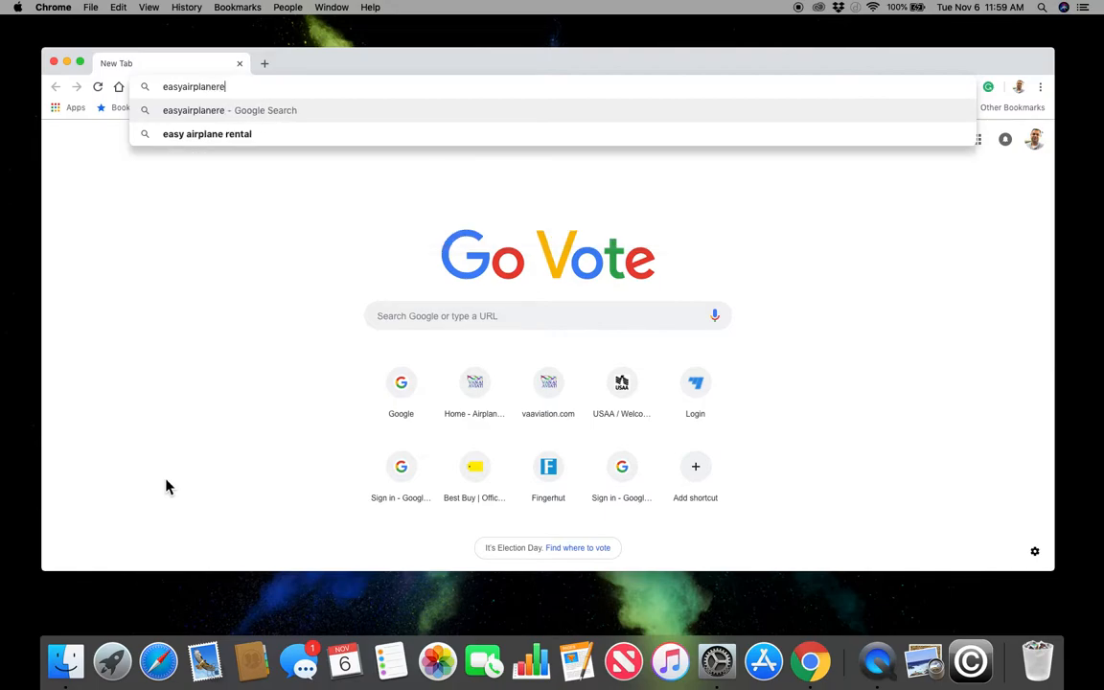
{"action": "type", "text": "ntal.com"}
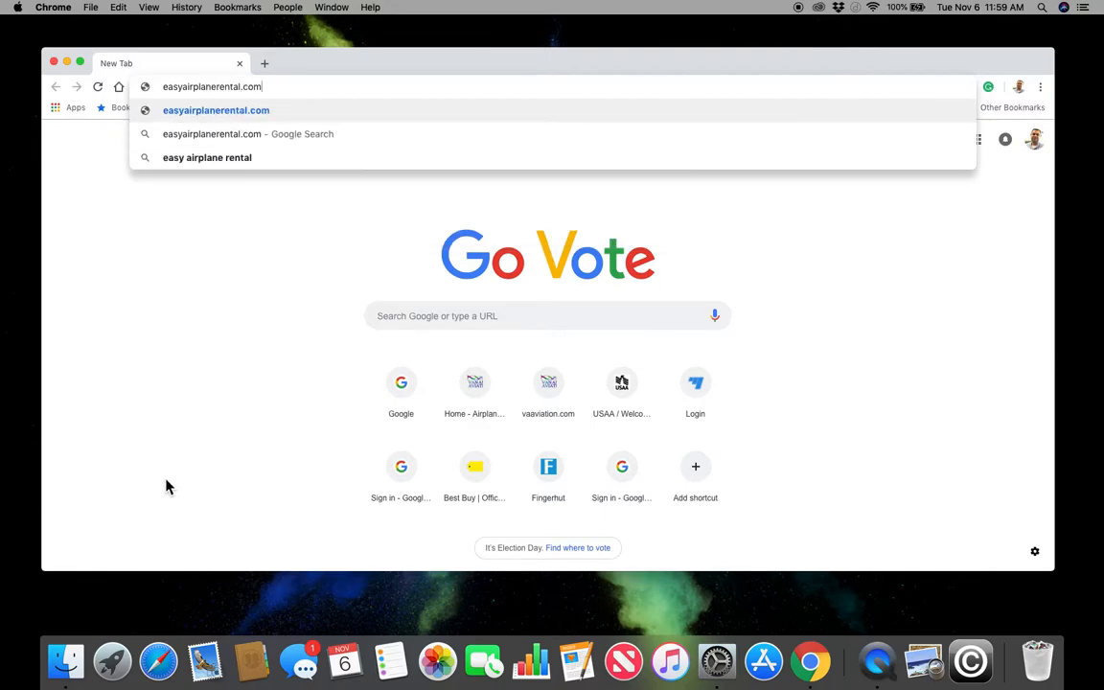
{"action": "key", "text": "Return"}
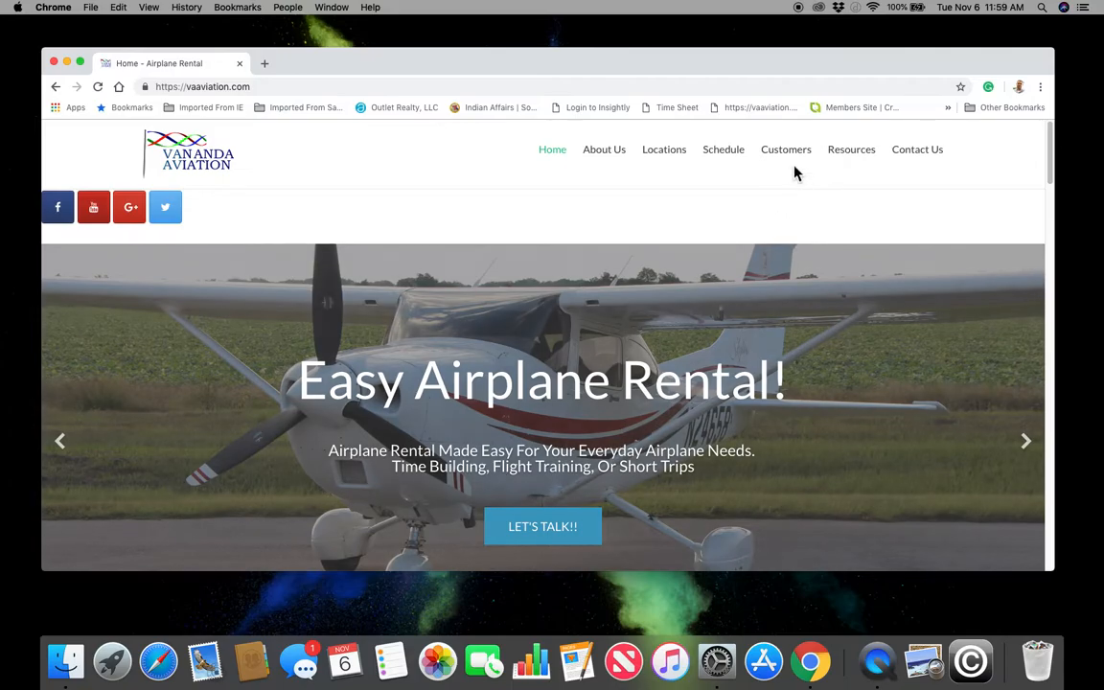
- Log in to Customer Accounts from the Customers menu with the member's username and password
{"action": "mouse_move", "coordinate": [791, 154]}
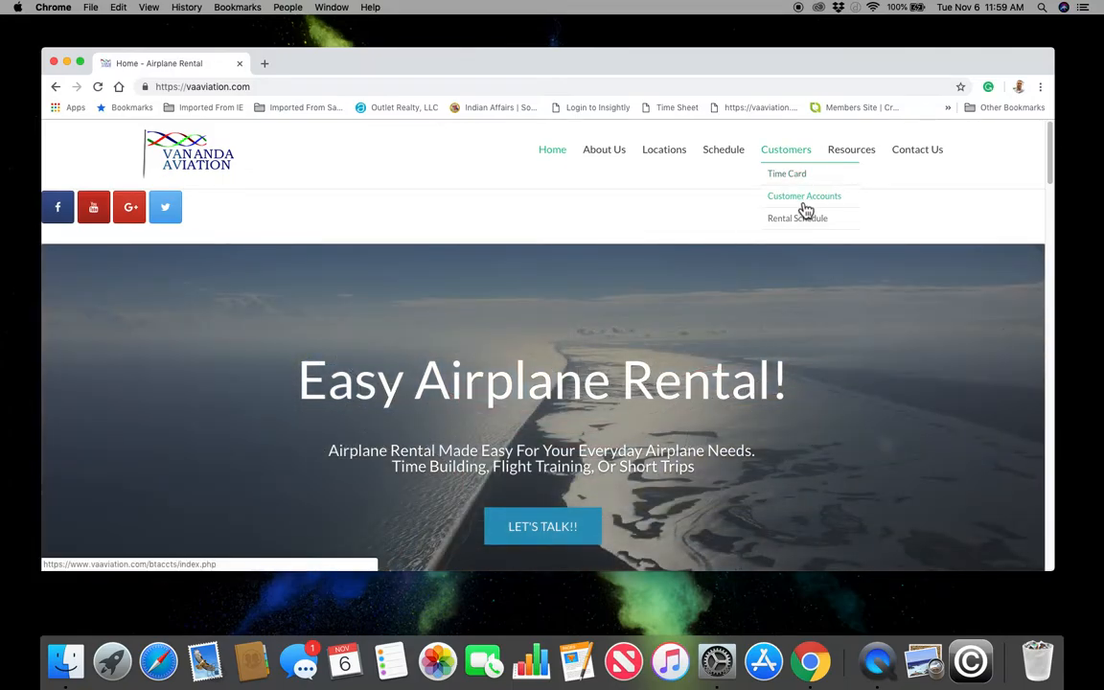
{"action": "left_click", "coordinate": [805, 198]}
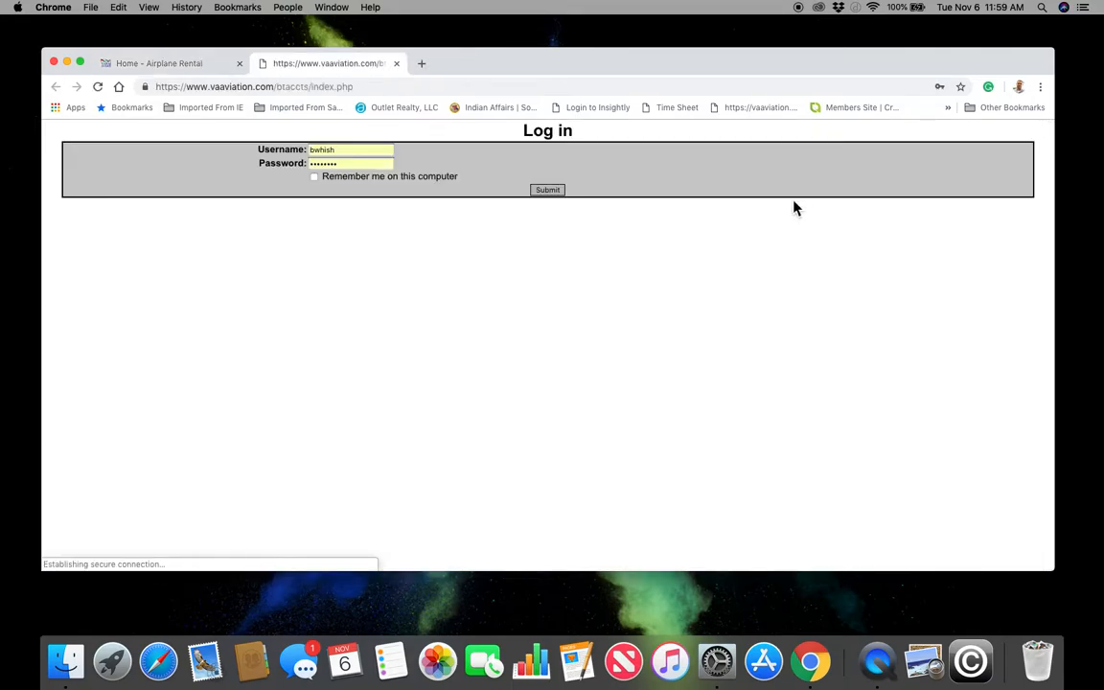
{"action": "left_click", "coordinate": [249, 142]}
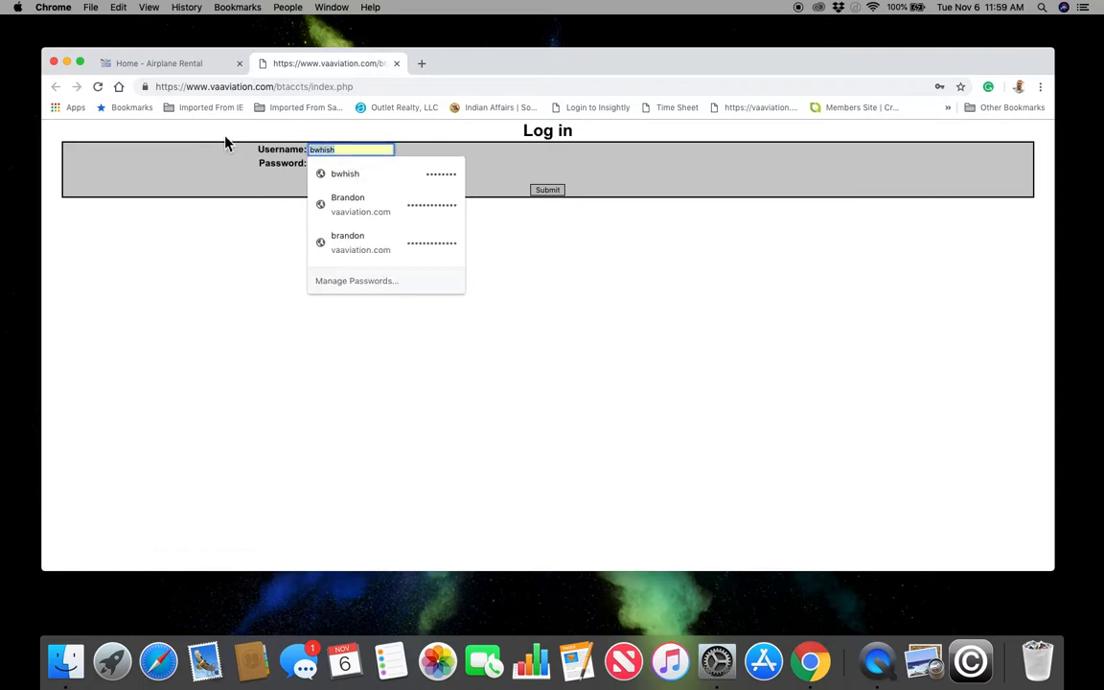
{"action": "type", "text": "j"}
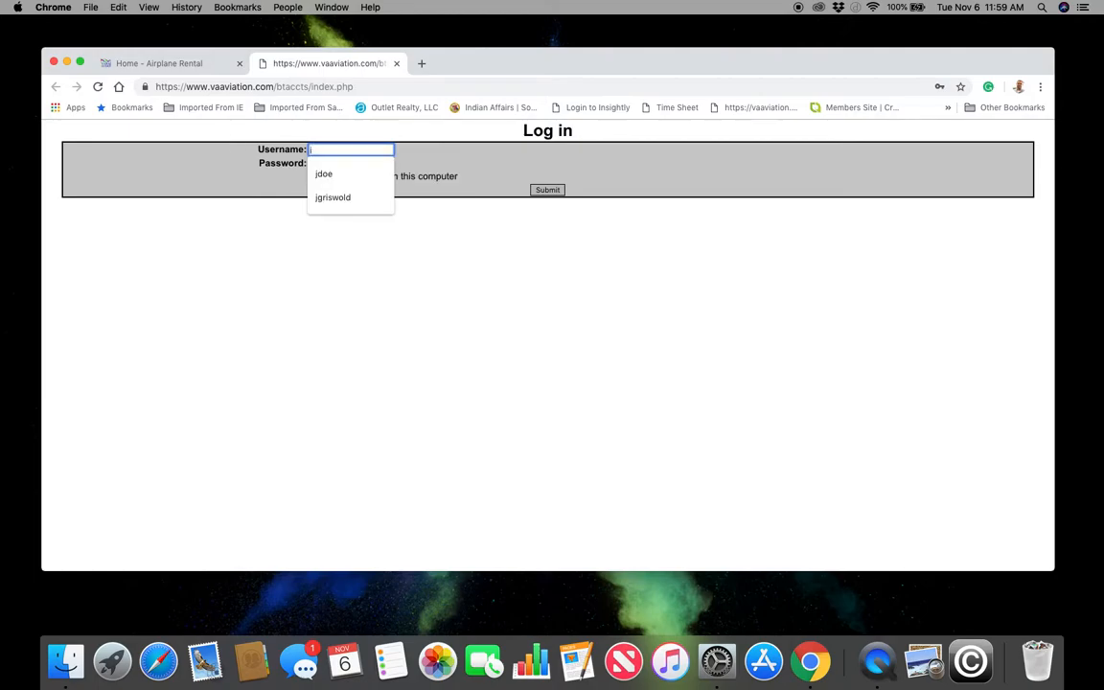
{"action": "type", "text": "doe"}
{"action": "key", "text": "Tab"}
{"action": "type", "text": "••••"}
{"action": "key", "text": "Return"}
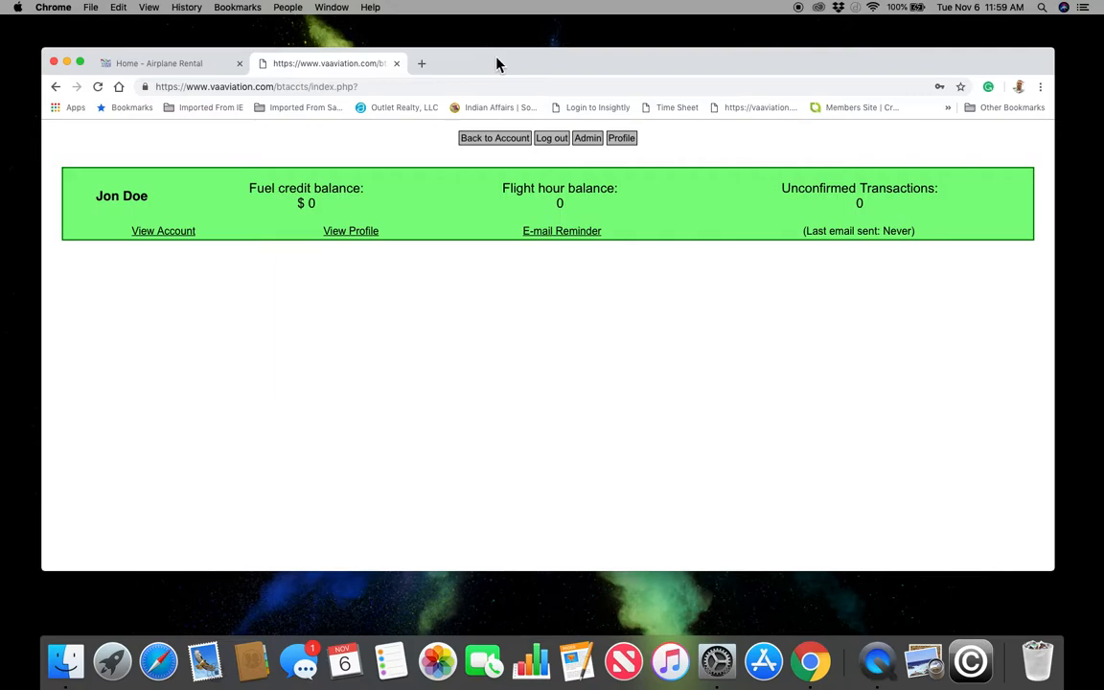
- Go from the account view to the admin page's empty Create New User form
{"action": "left_click", "coordinate": [494, 149]}
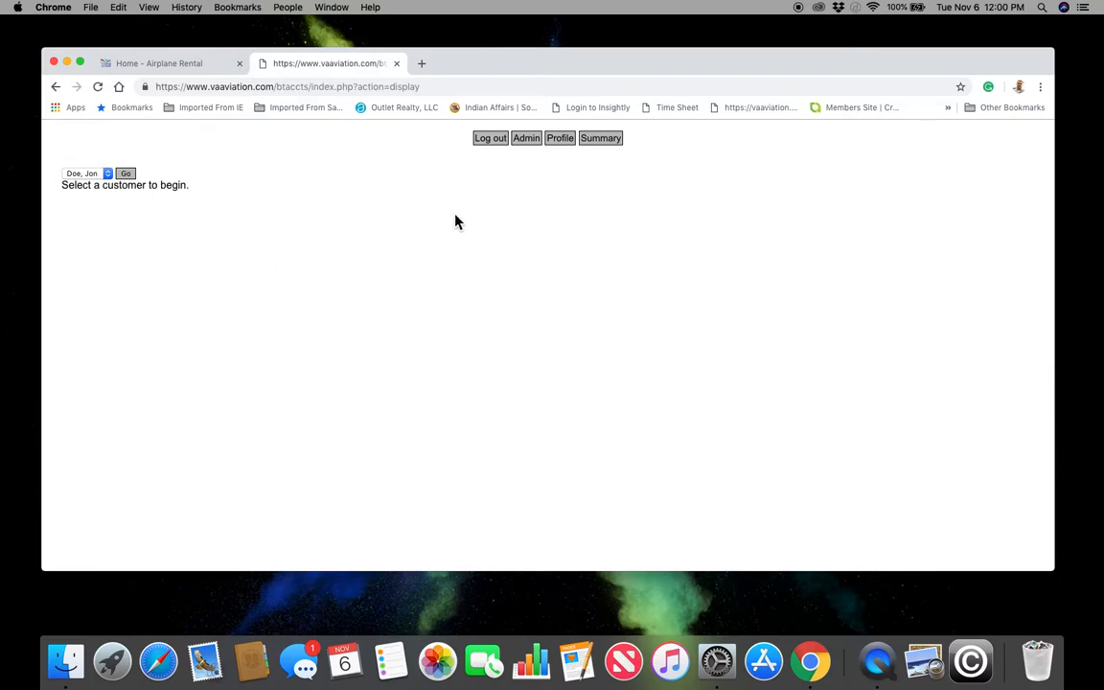
{"action": "left_click", "coordinate": [539, 151]}
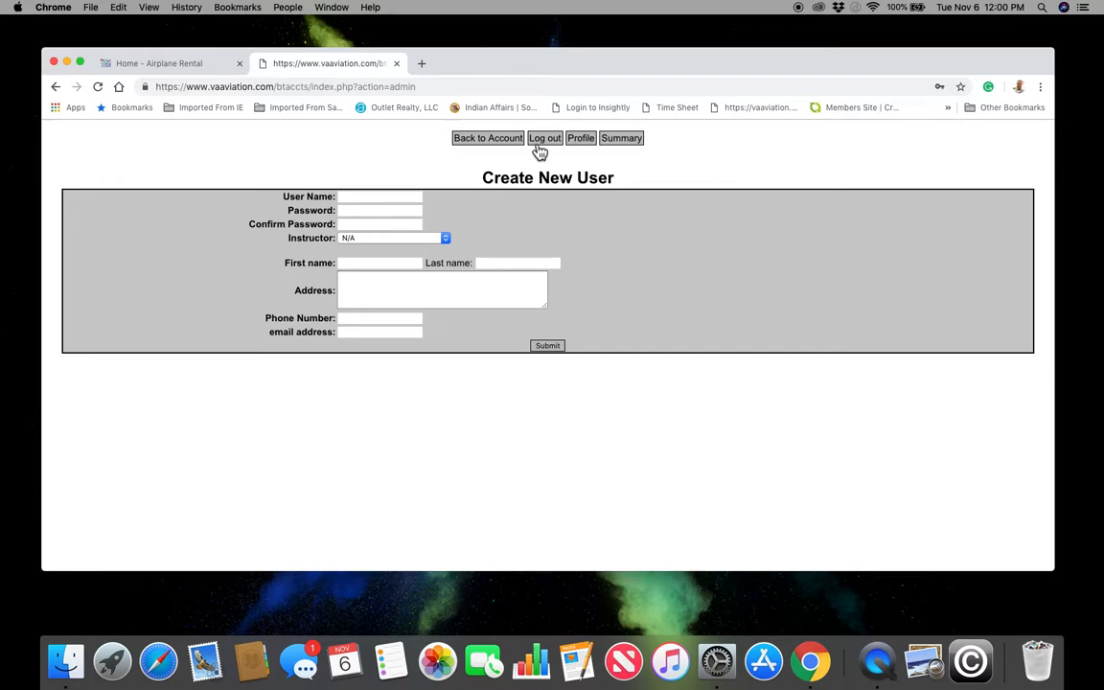
- Enter the new user name, a password and its matching confirmation, leaving Instructor at N/A
{"action": "left_click", "coordinate": [359, 198]}
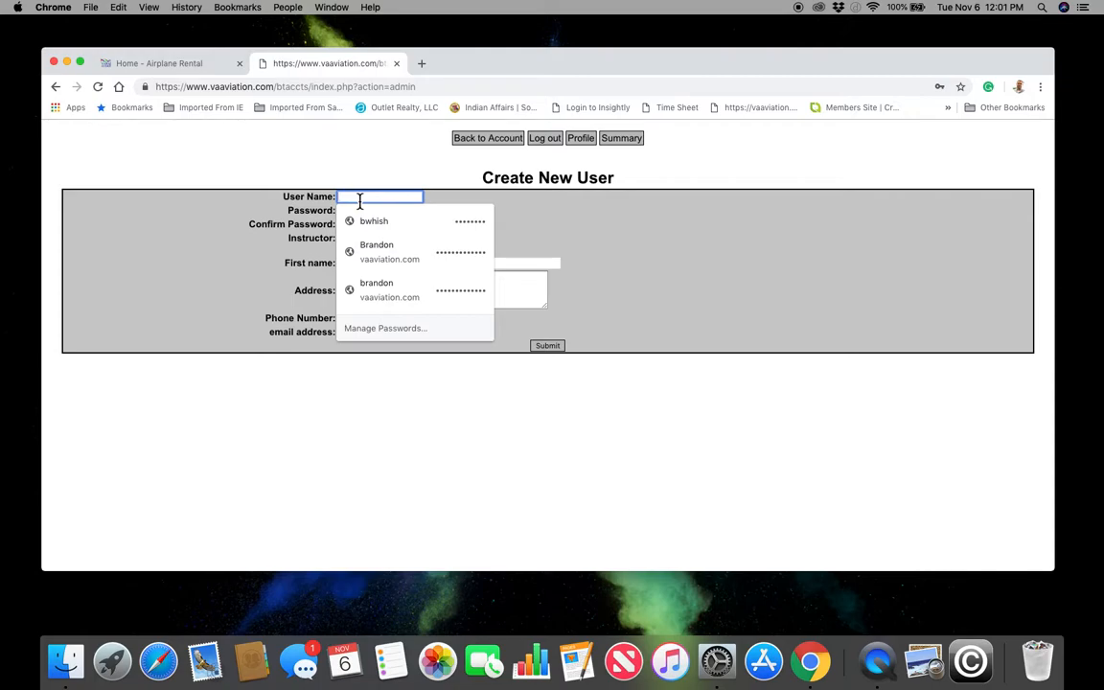
{"action": "type", "text": "j"}
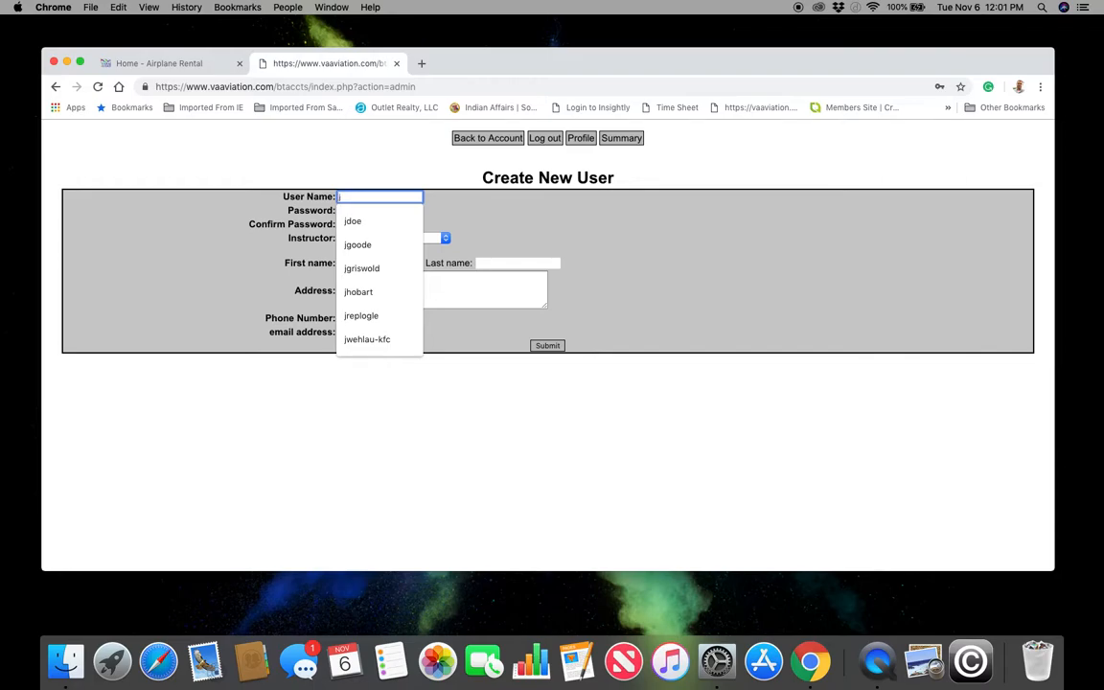
{"action": "key", "text": "BackSpace"}
{"action": "type", "text": "d"}
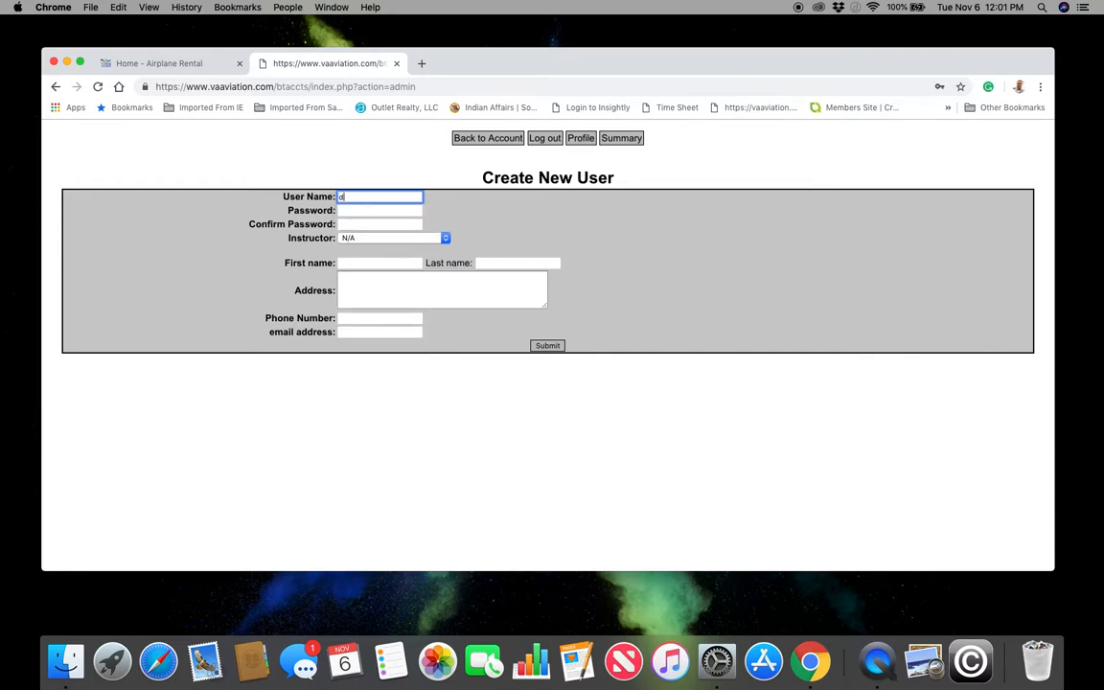
{"action": "type", "text": "dow"}
{"action": "key", "text": "BackSpace"}
{"action": "type", "text": "e"}
{"action": "key", "text": "Tab"}
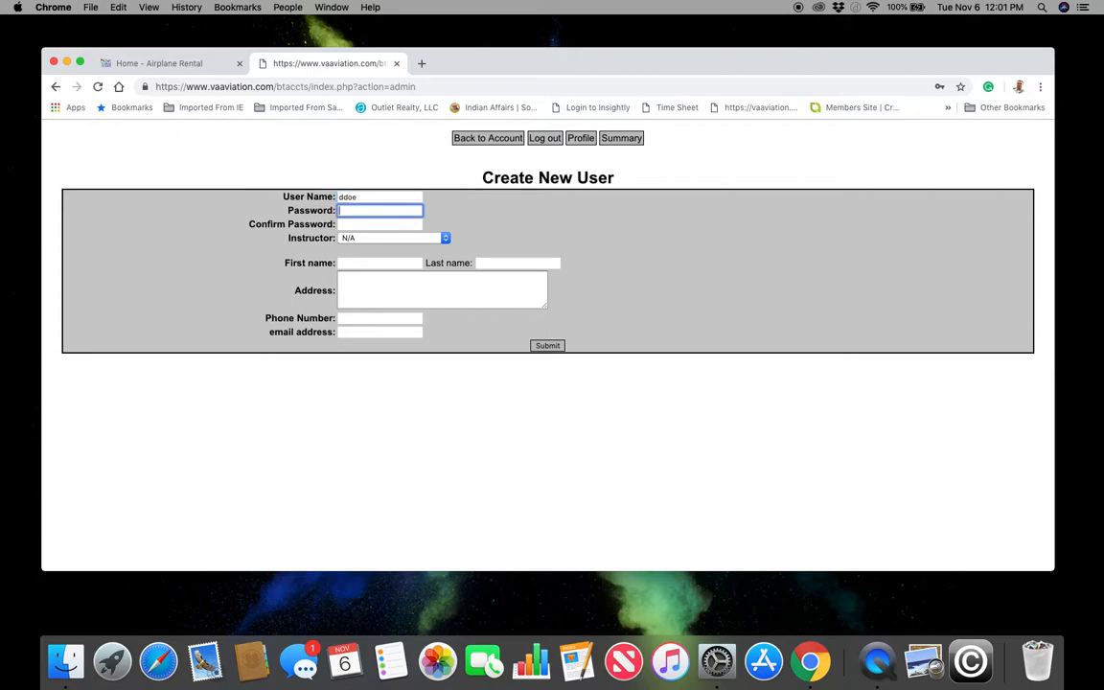
{"action": "type", "text": "1234"}
{"action": "key", "text": "Tab"}
{"action": "type", "text": "1234"}
{"action": "key", "text": "Tab"}
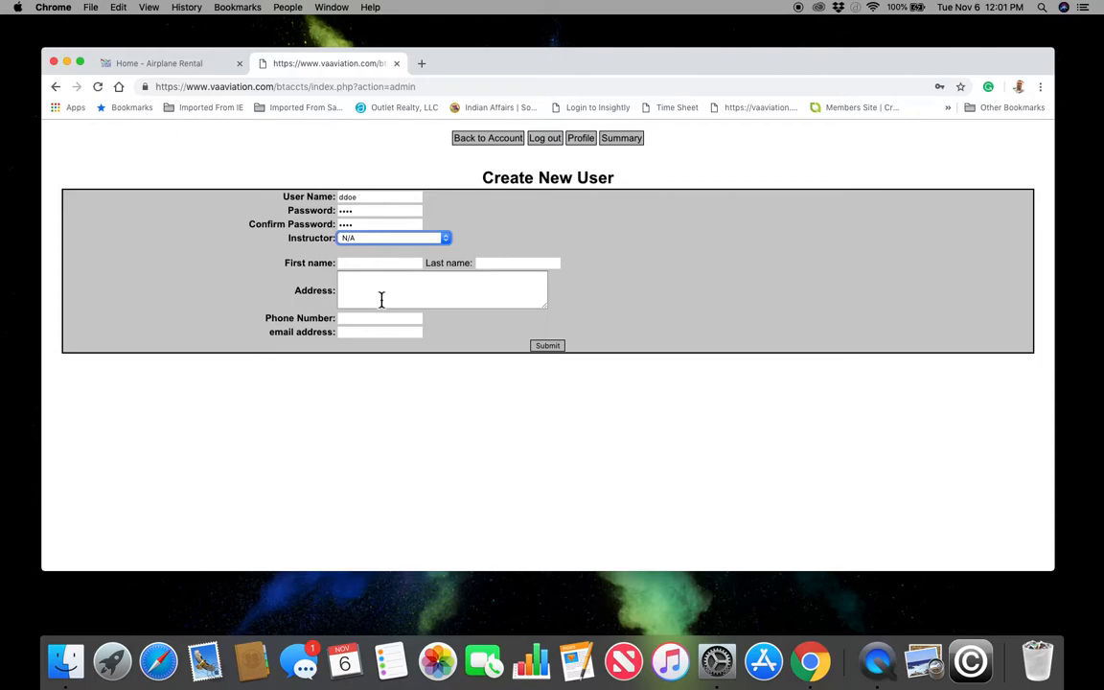
- Choose the new user's instructor from the Instructor dropdown
{"action": "left_click", "coordinate": [371, 242]}
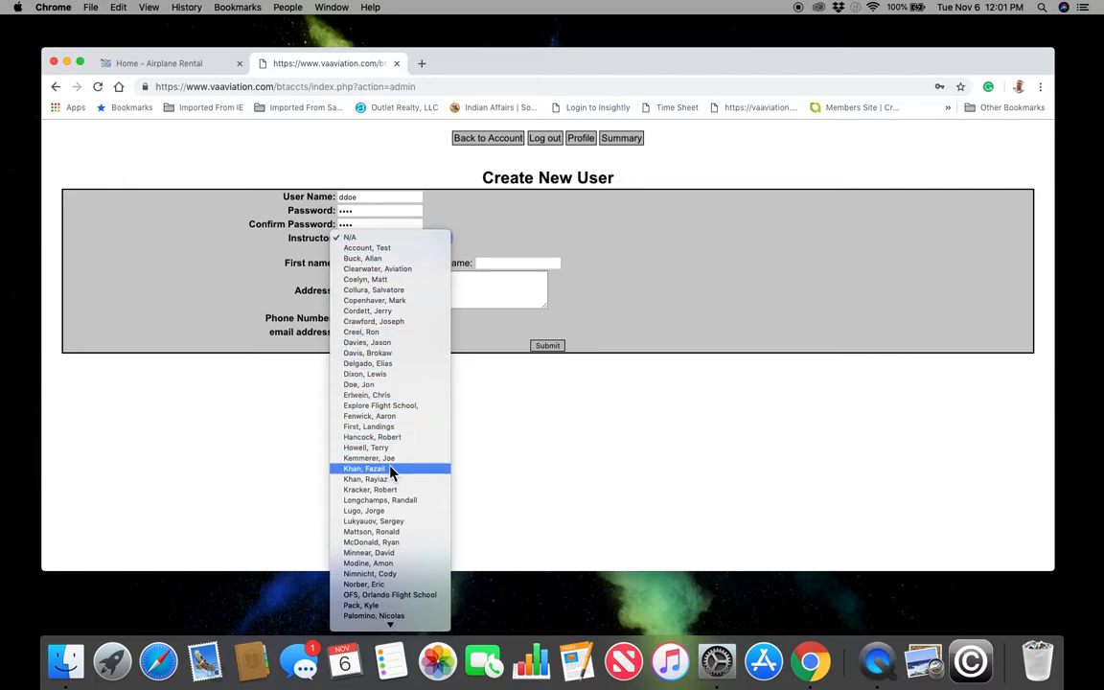
{"action": "scroll", "coordinate": [390, 468], "scroll_direction": "down", "scroll_amount": 3}
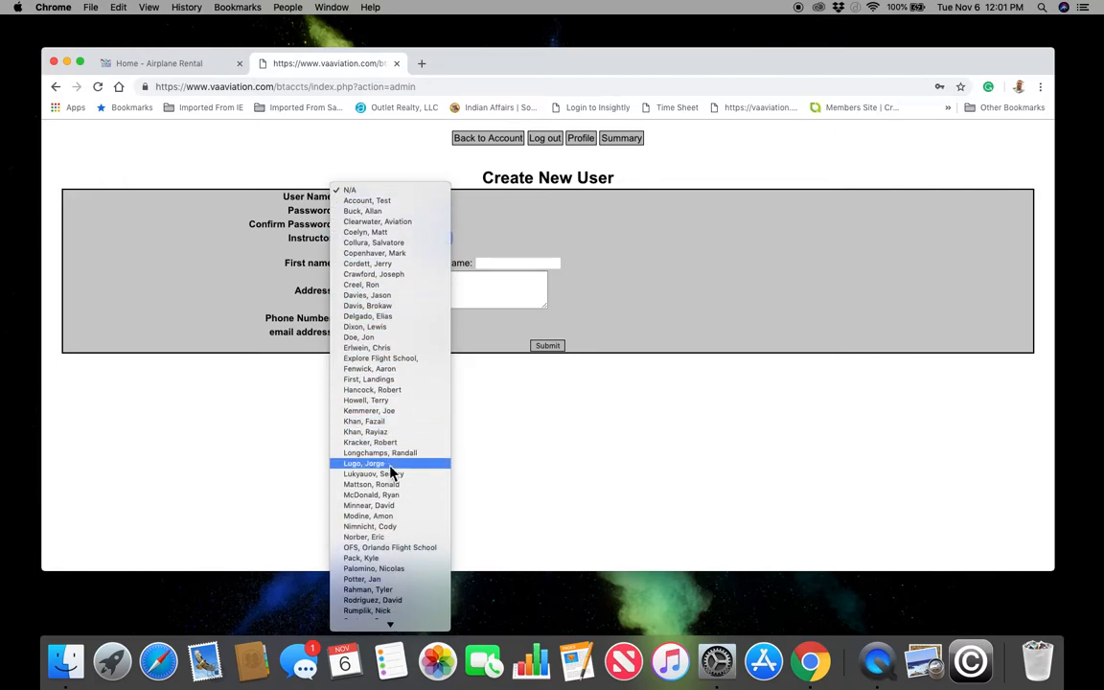
{"action": "left_click", "coordinate": [373, 337]}
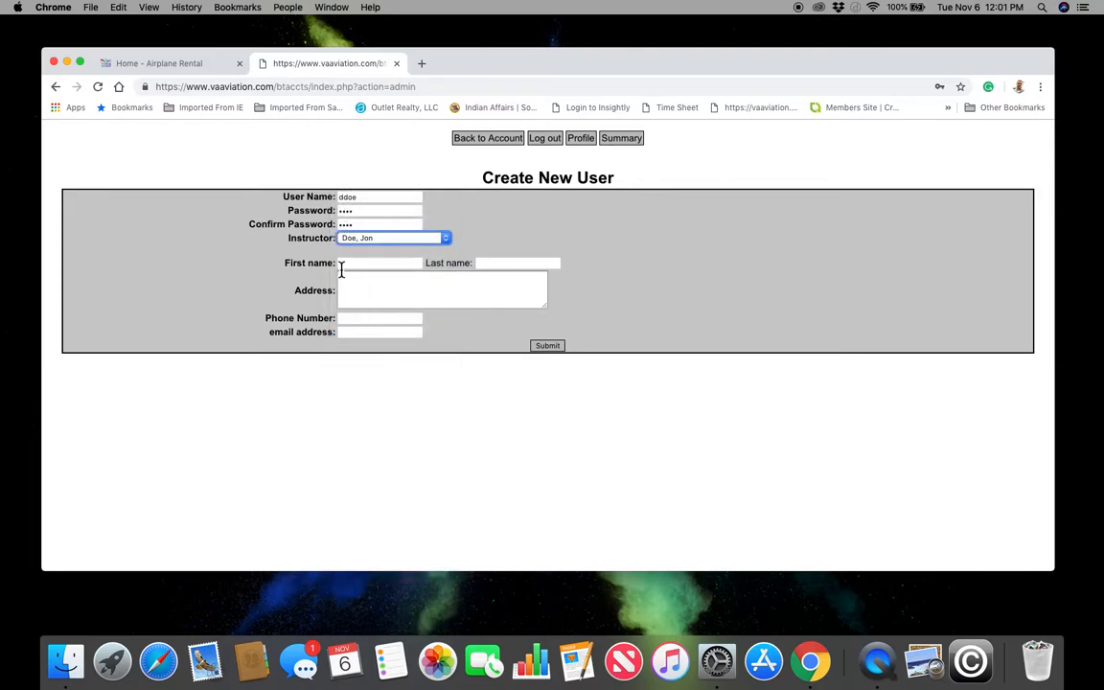
- Enter the customer's first and last name
{"action": "left_click", "coordinate": [347, 263]}
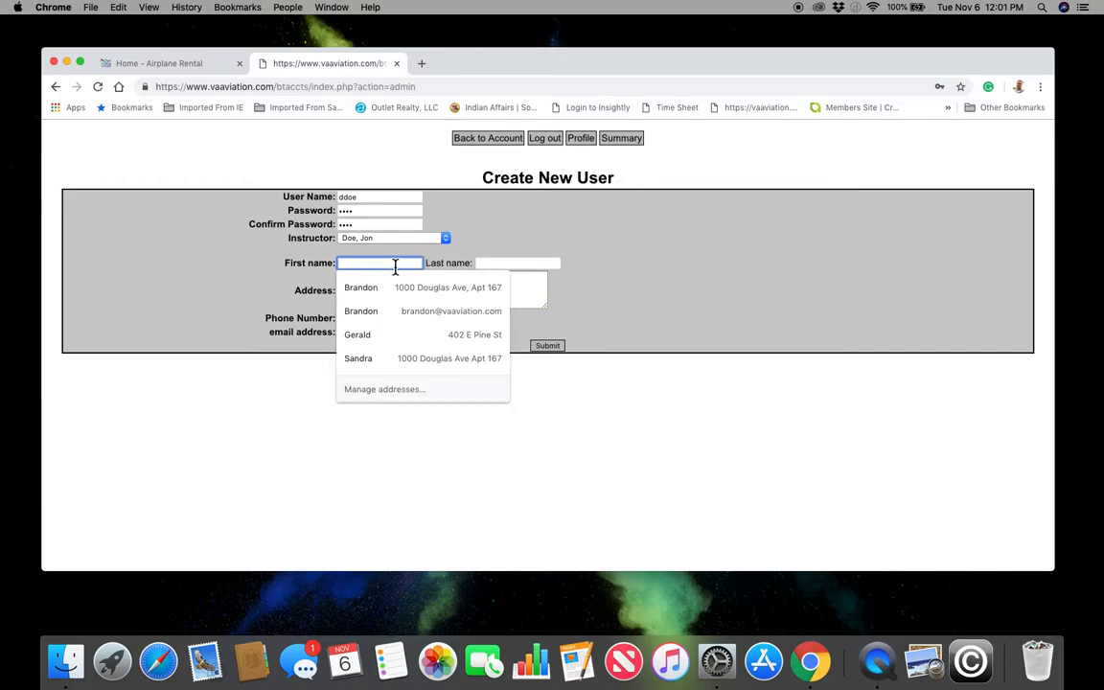
{"action": "type", "text": "Deb"}
{"action": "key", "text": "Tab"}
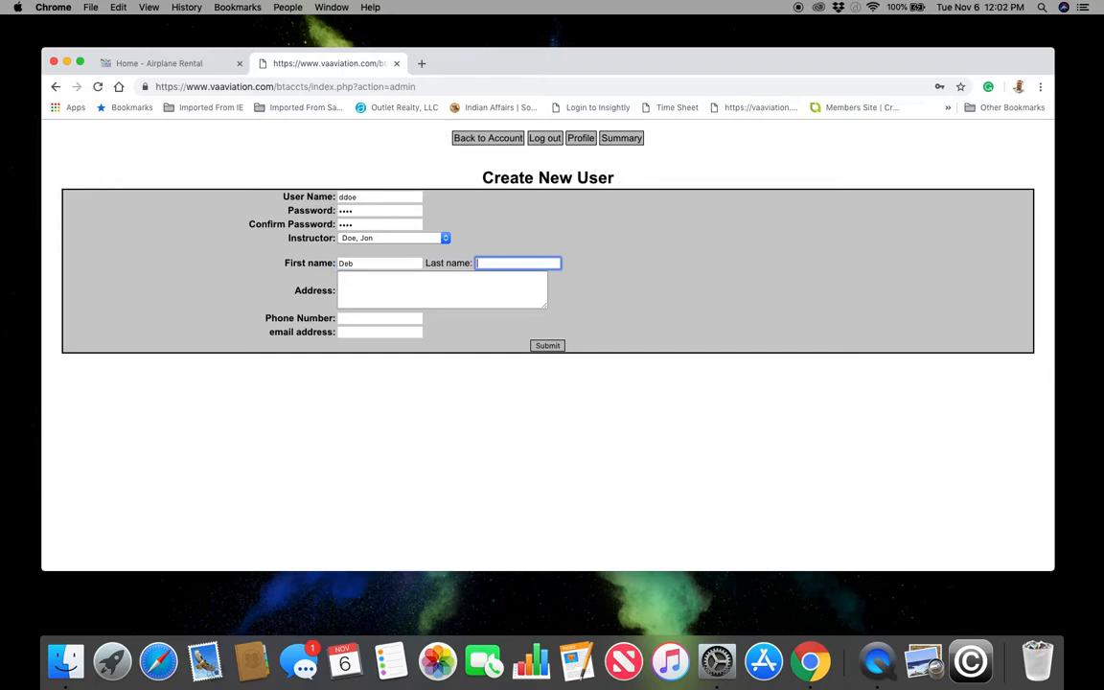
{"action": "type", "text": "Doe"}
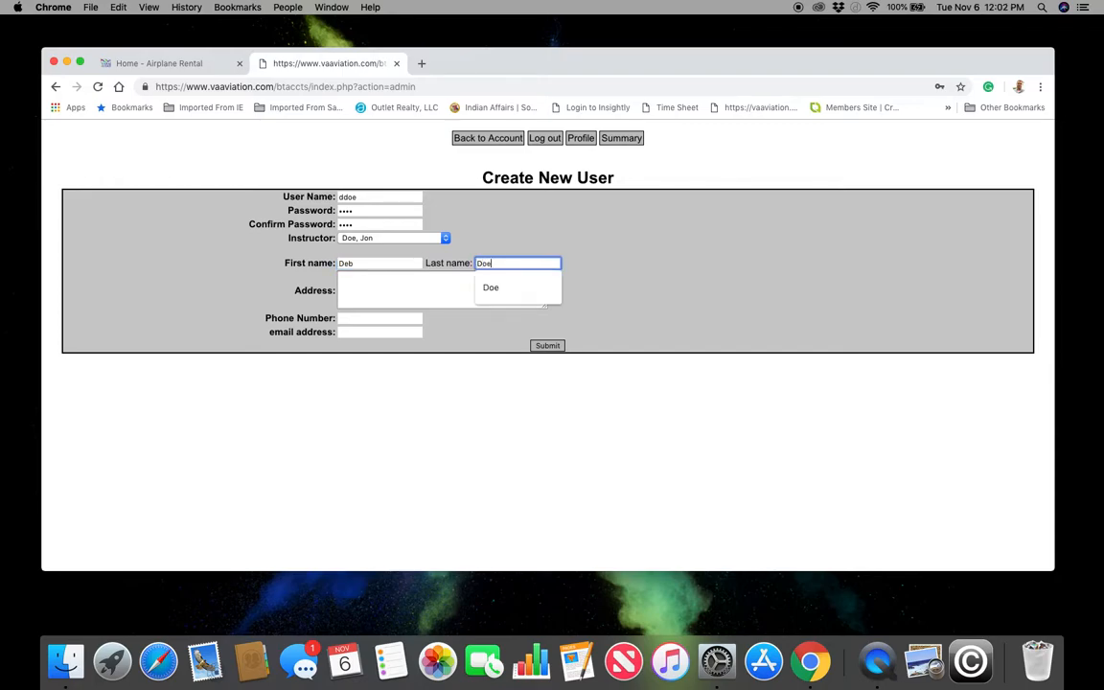
{"action": "key", "text": "Tab"}
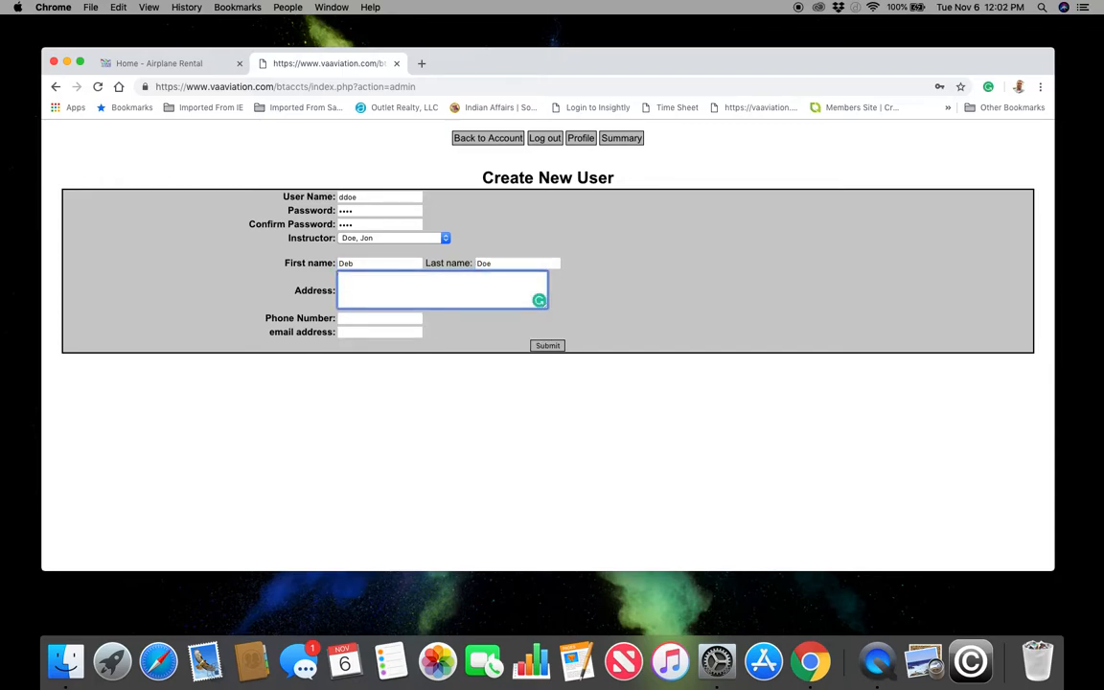
- Fill in the customer's postal address, phone number and e-mail address, dismissing autofill suggestions
{"action": "type", "text": "123"}
{"action": "type", "text": " Main S"}
{"action": "type", "text": "t"}
{"action": "type", "text": ". "}
{"action": "type", "text": "Orlan"}
{"action": "type", "text": "do"}
{"action": "type", "text": ", FL. 3"}
{"action": "type", "text": "2803"}
{"action": "key", "text": "Tab"}
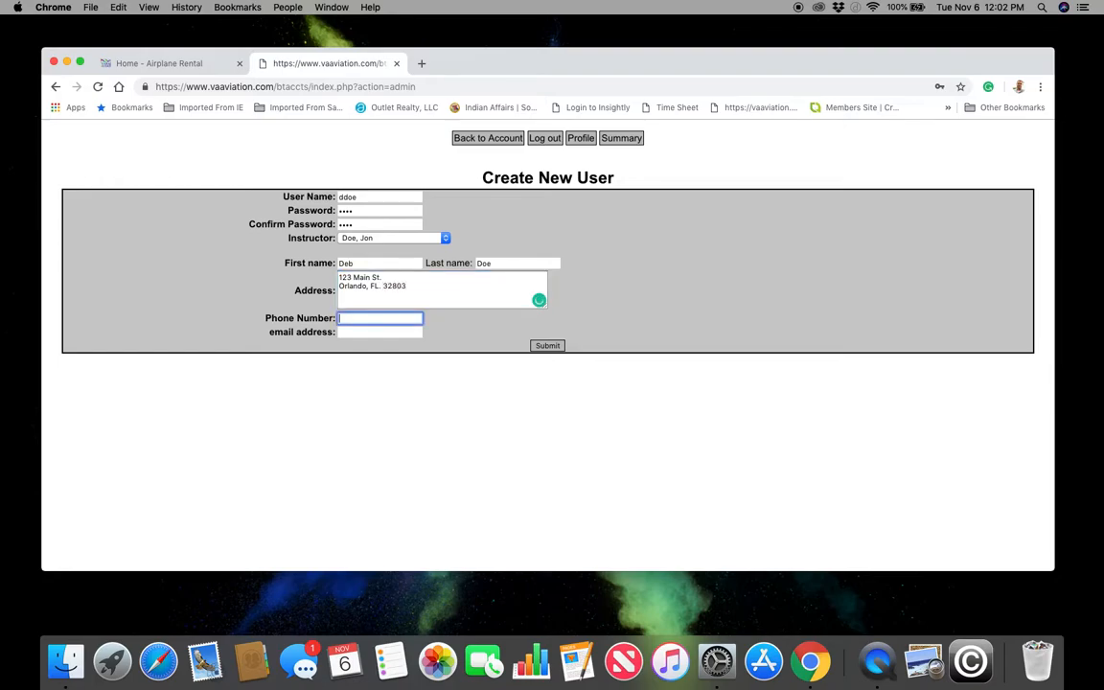
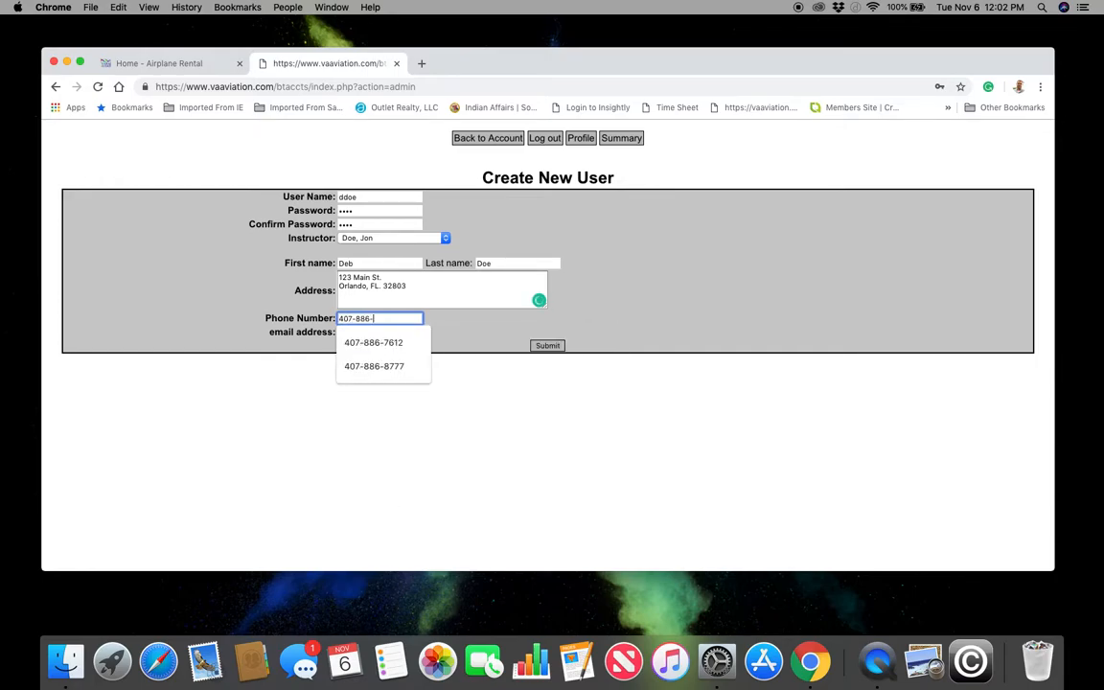
{"action": "key", "text": "Tab"}
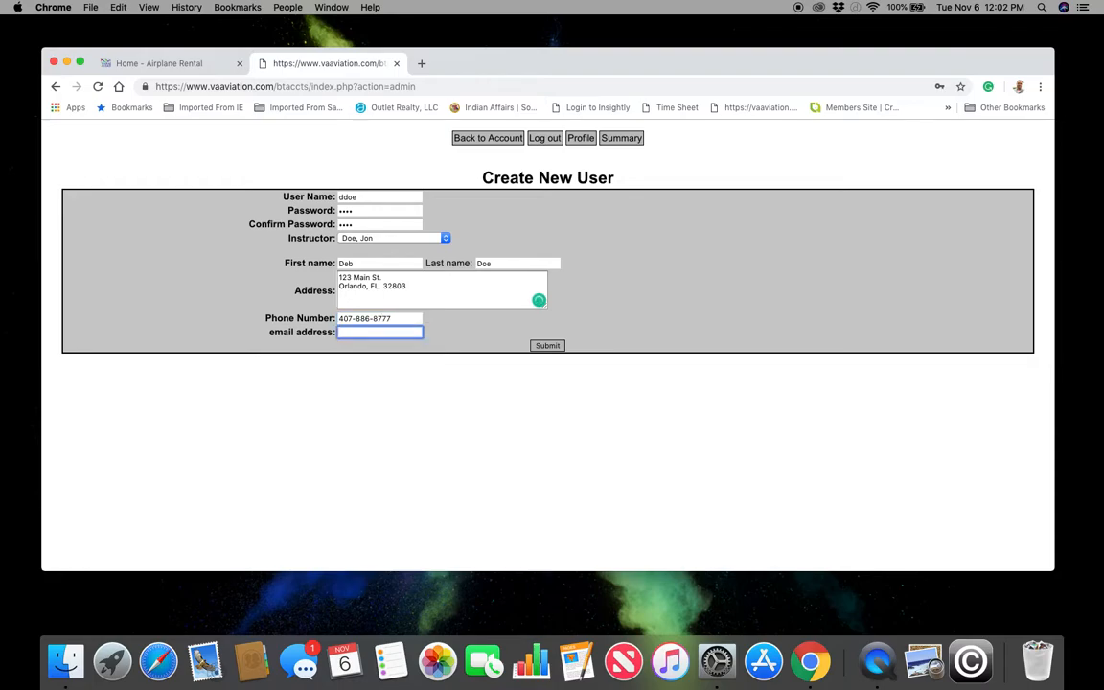
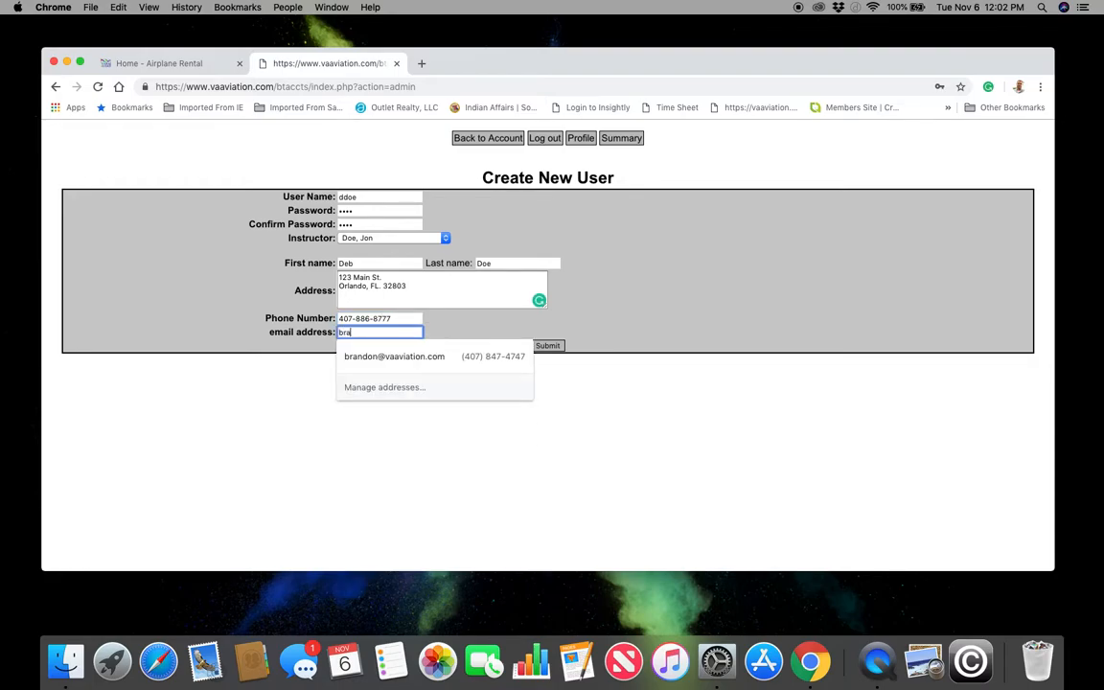
{"action": "left_click", "coordinate": [549, 367]}
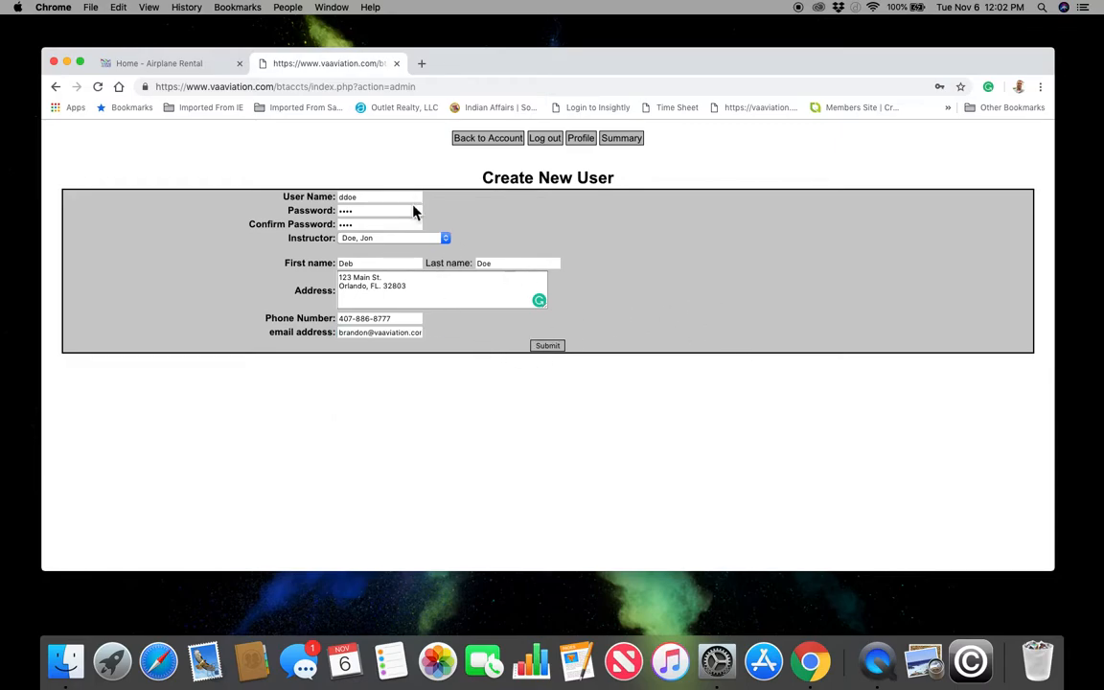
- Submit the new user, then use the name dropdown to switch to the new customer's $0.00 account
{"action": "left_click", "coordinate": [548, 350]}
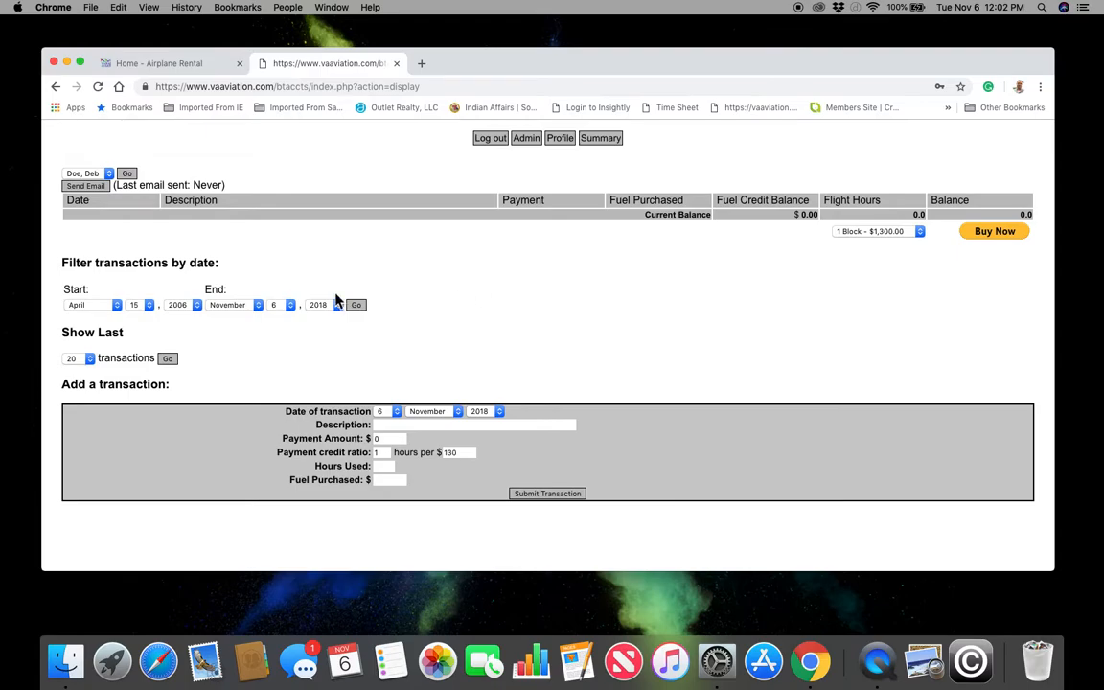
{"action": "left_click", "coordinate": [86, 173]}
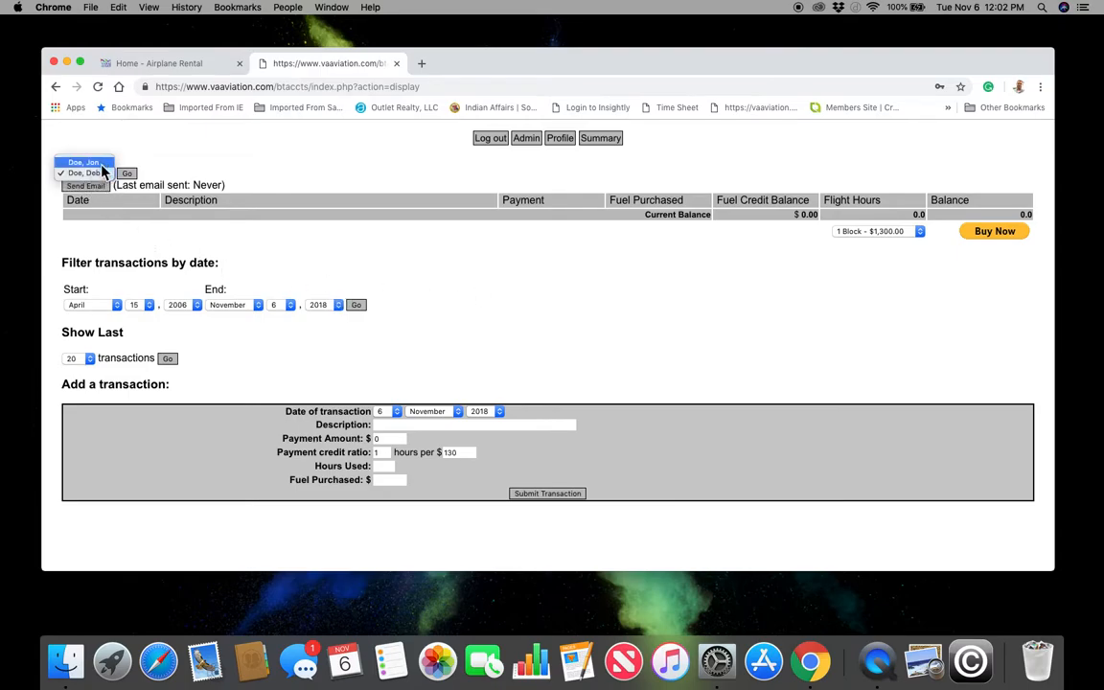
{"action": "left_click", "coordinate": [91, 163]}
{"action": "left_click", "coordinate": [128, 173]}
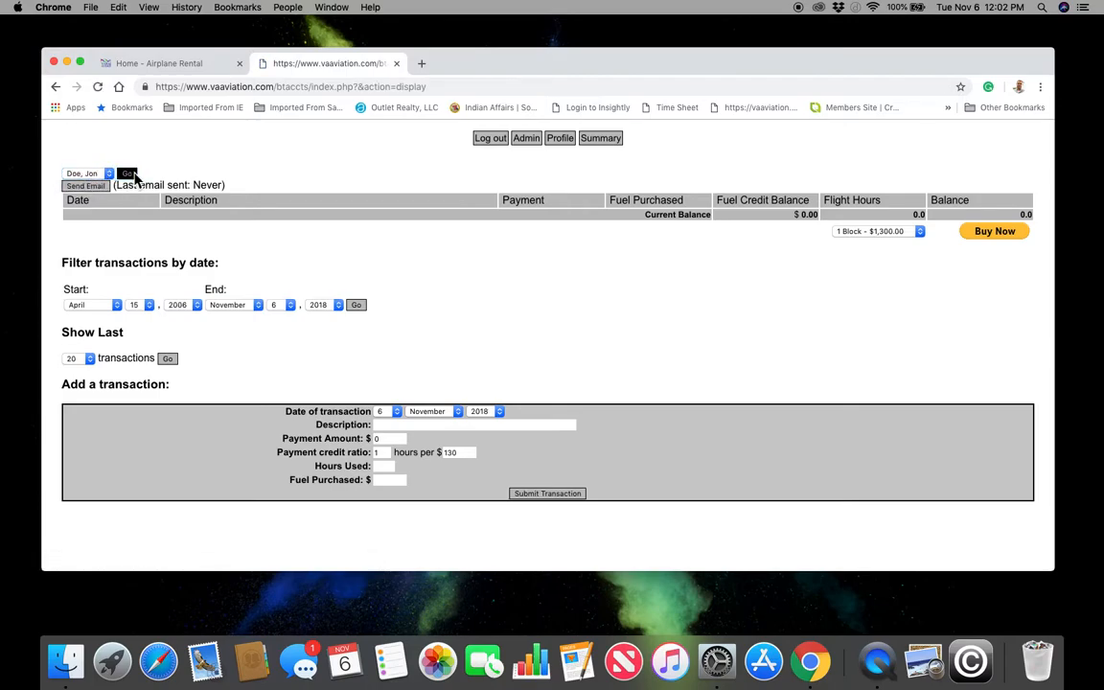
{"action": "left_click", "coordinate": [89, 173]}
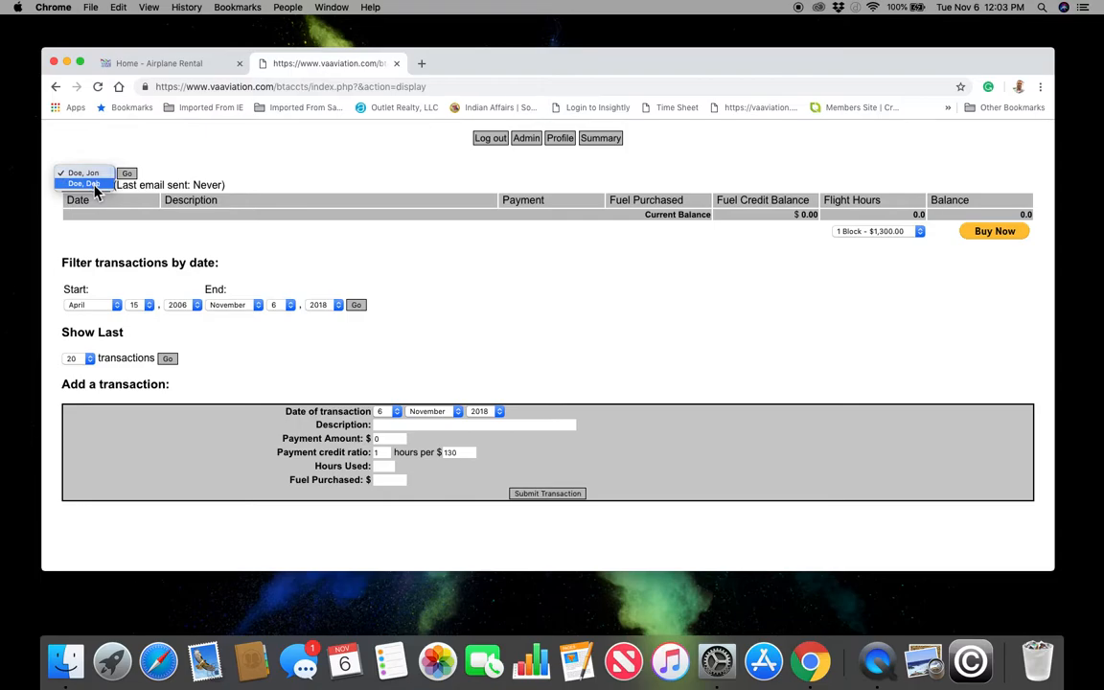
{"action": "left_click", "coordinate": [85, 183]}
{"action": "left_click", "coordinate": [127, 174]}
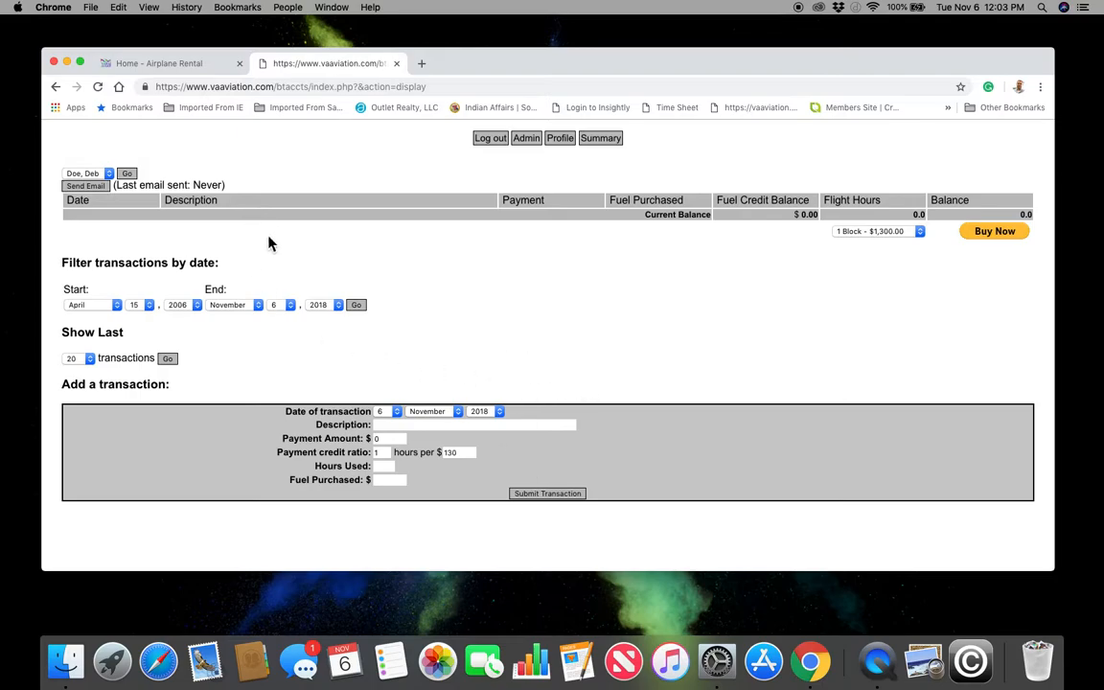
- Switch between the two Chrome tabs, ending on the Home - Airplane Rental tab's Customers menu
{"action": "left_click", "coordinate": [211, 65]}
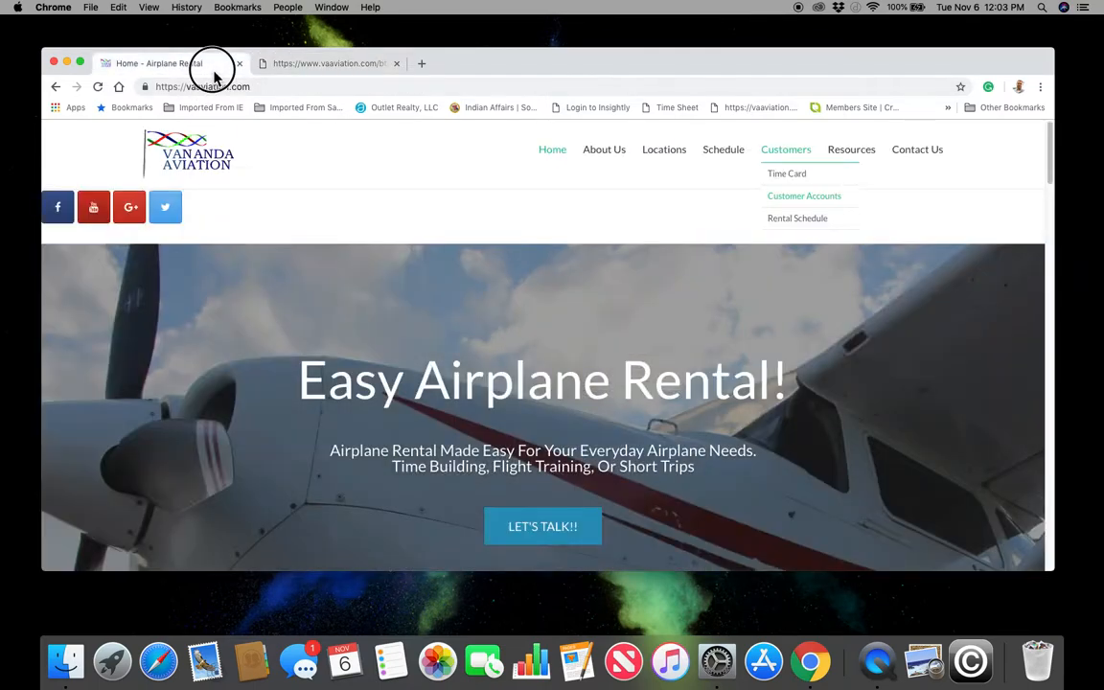
{"action": "left_click", "coordinate": [352, 63]}
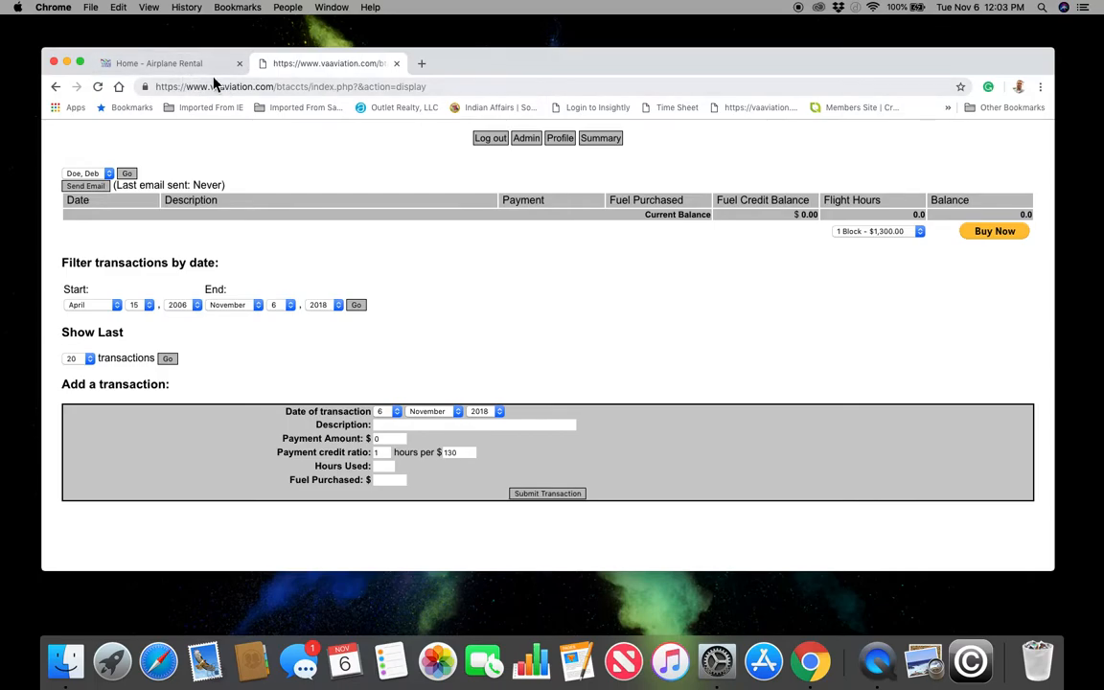
{"action": "left_click", "coordinate": [194, 66]}
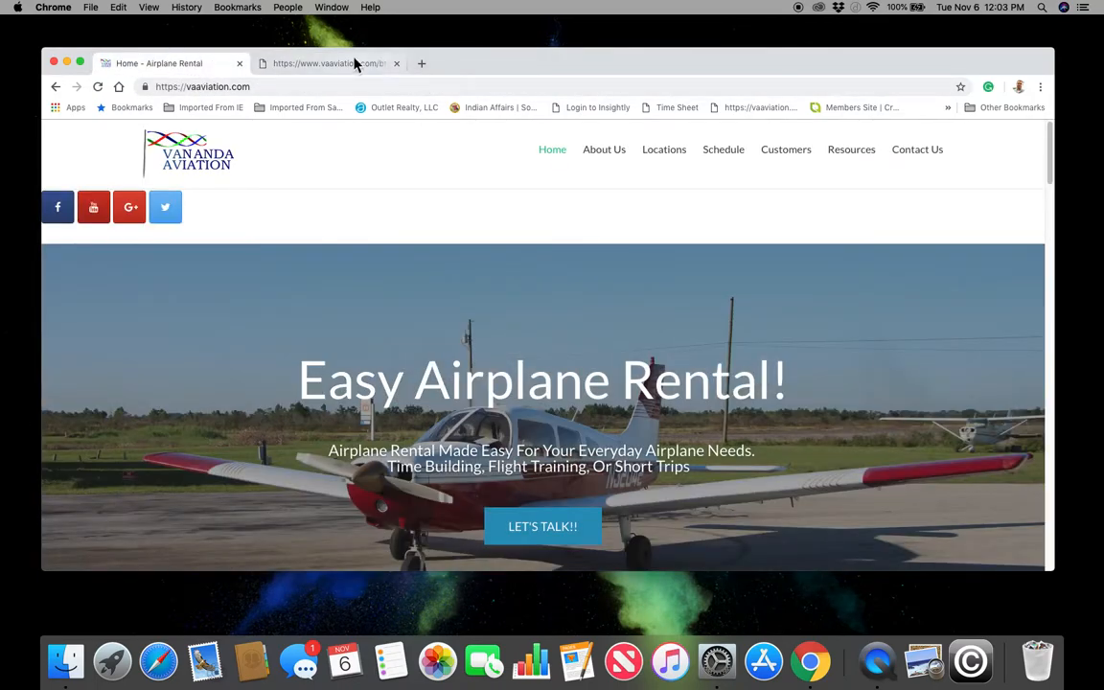
{"action": "left_click", "coordinate": [379, 66]}
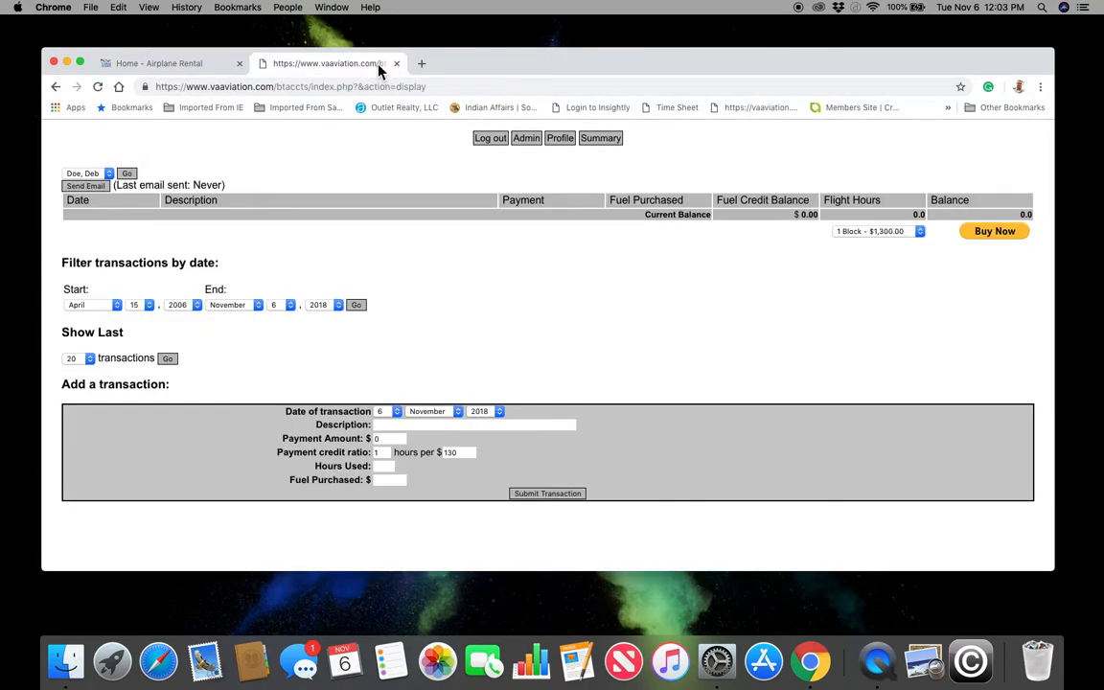
{"action": "left_click", "coordinate": [163, 63]}
{"action": "mouse_move", "coordinate": [786, 164]}
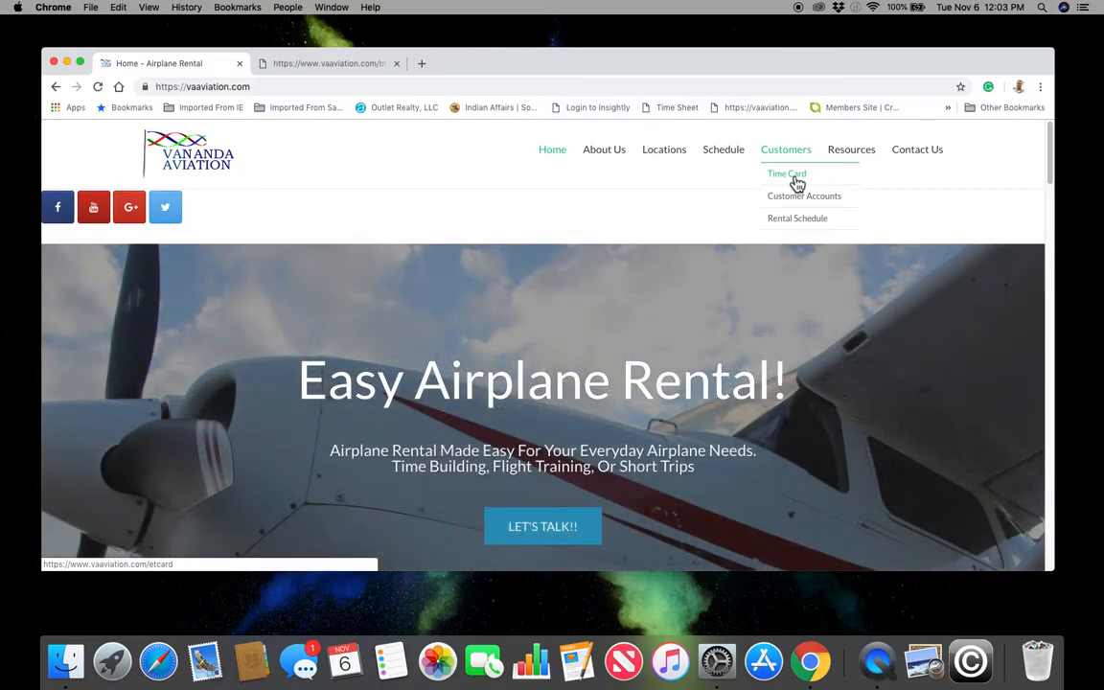
- Open Customers > Time Card and log in with the member's credentials, Remember Me unchecked
{"action": "left_click", "coordinate": [796, 183]}
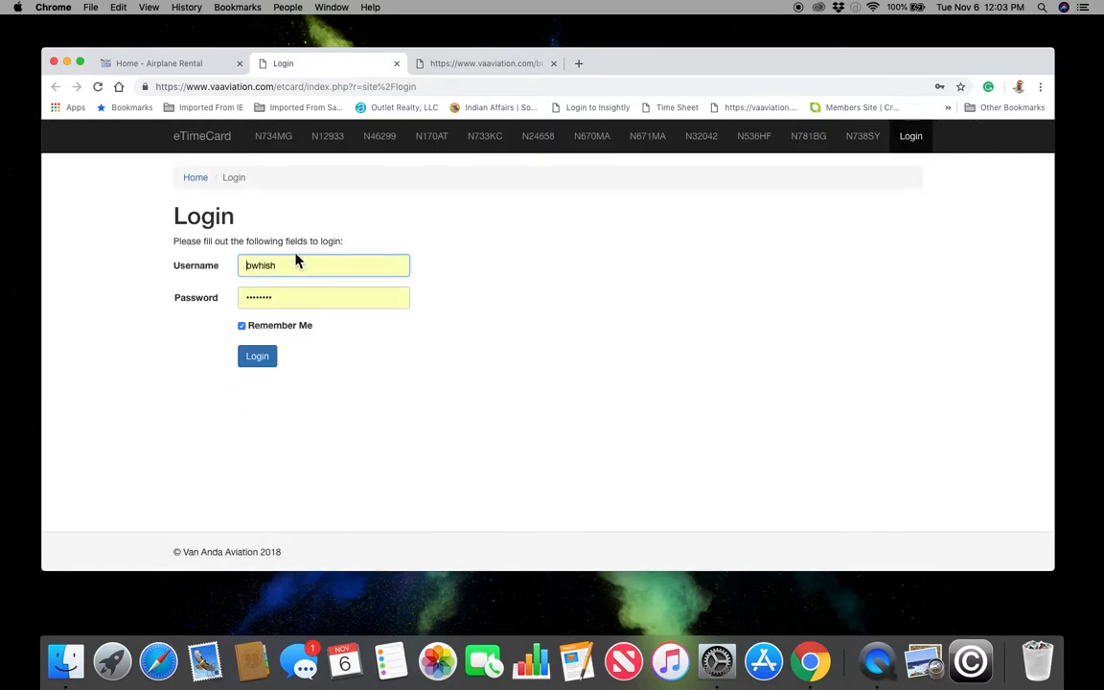
{"action": "double_click", "coordinate": [276, 266]}
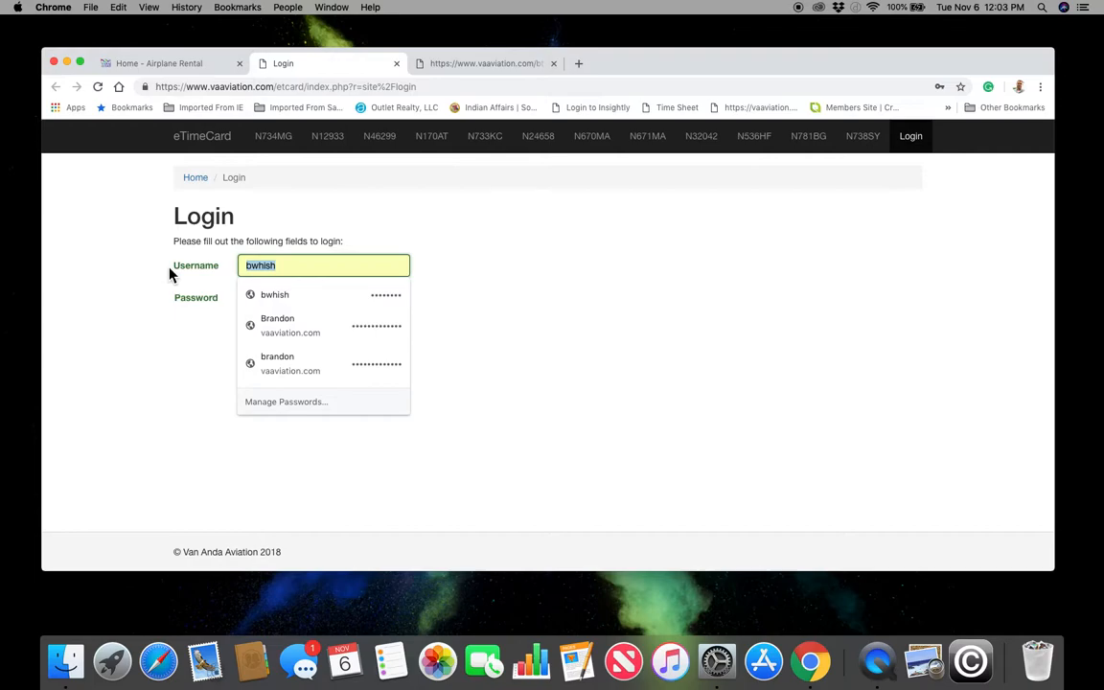
{"action": "type", "text": "d"}
{"action": "key", "text": "BackSpace"}
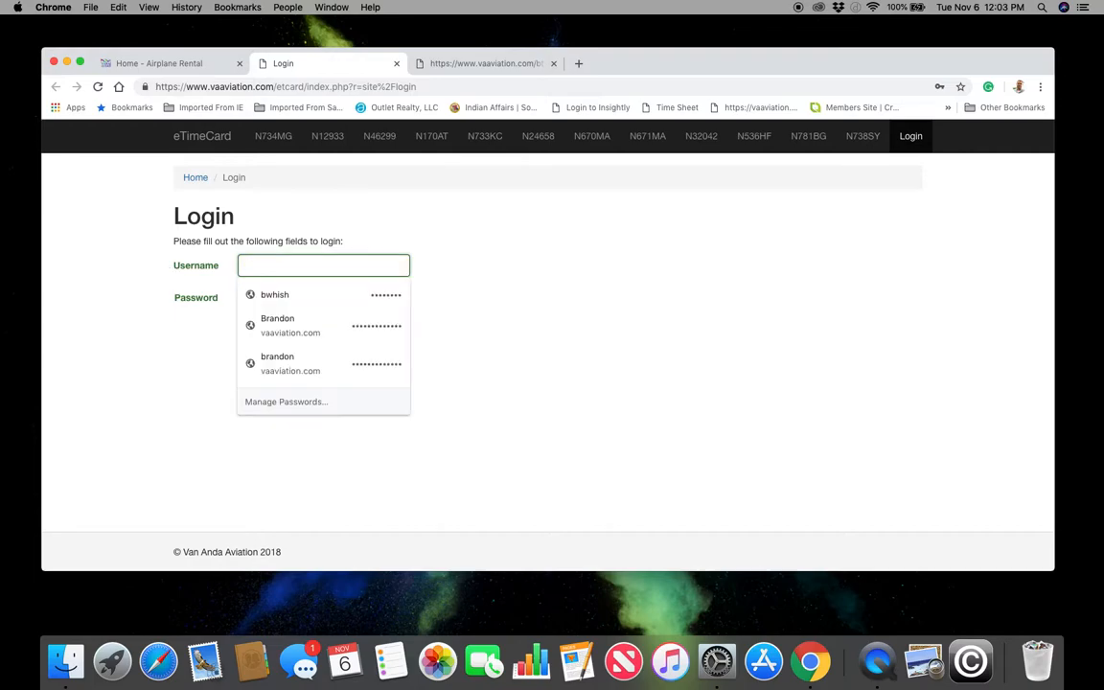
{"action": "type", "text": "l"}
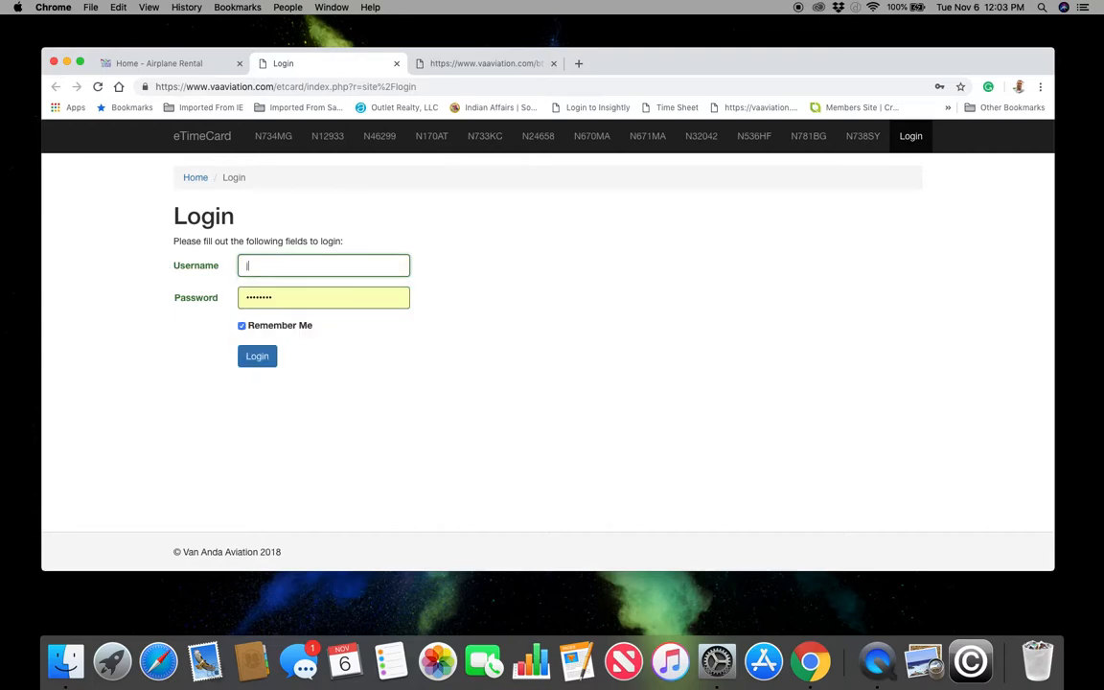
{"action": "type", "text": "doe"}
{"action": "key", "text": "Tab"}
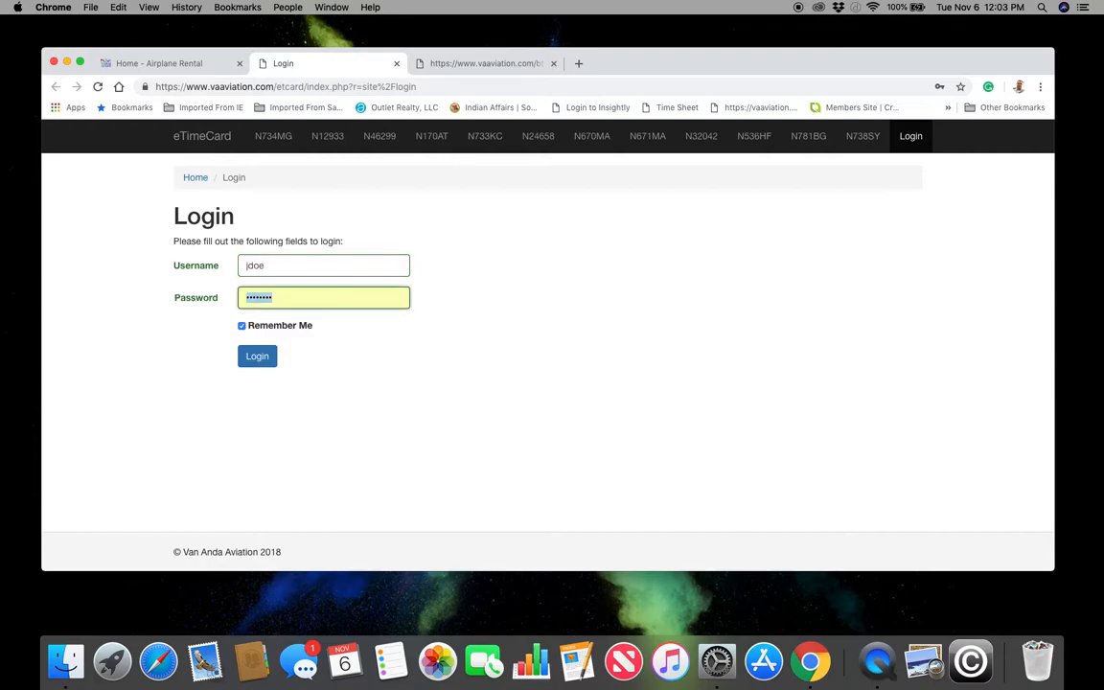
{"action": "type", "text": "••••"}
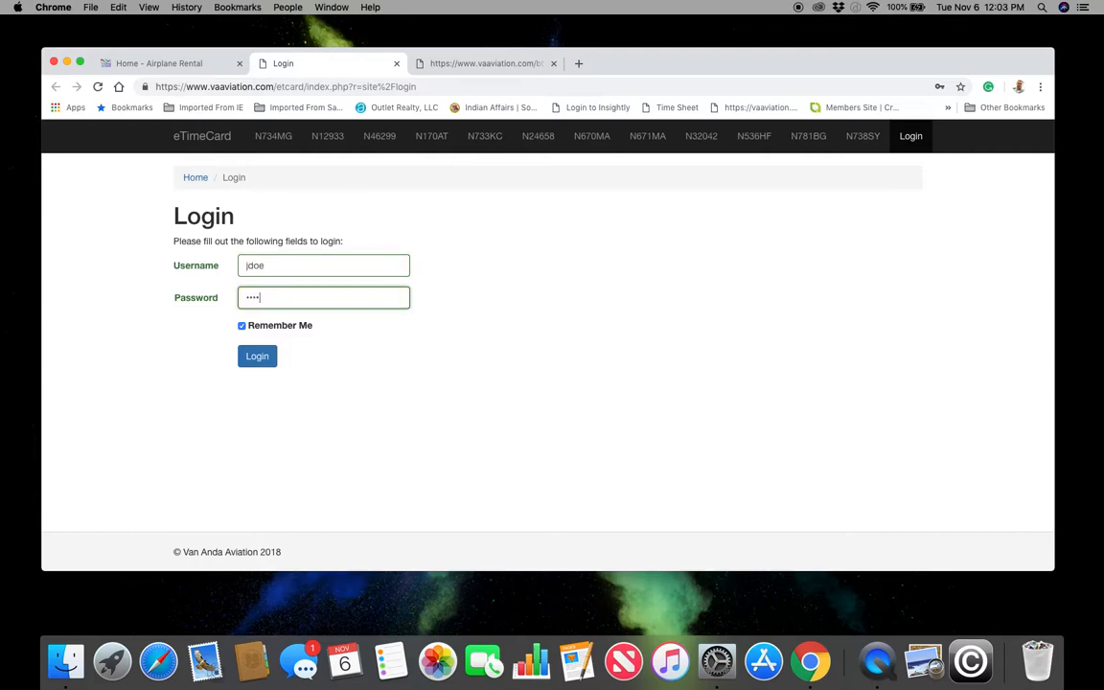
{"action": "left_click", "coordinate": [242, 327]}
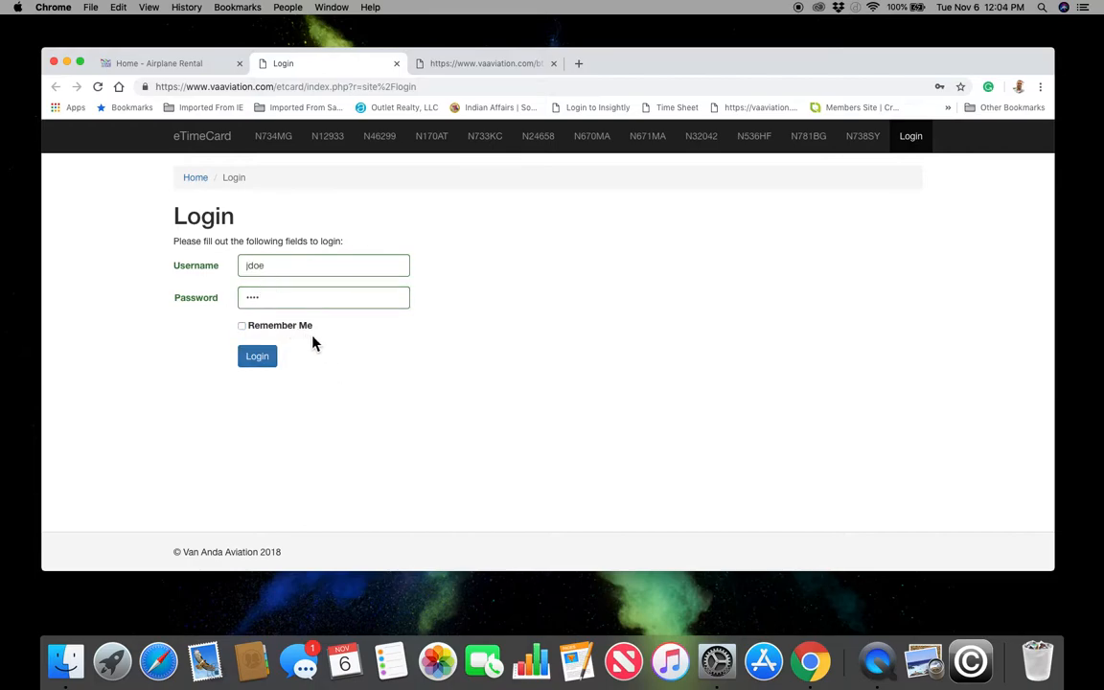
{"action": "left_click", "coordinate": [262, 364]}
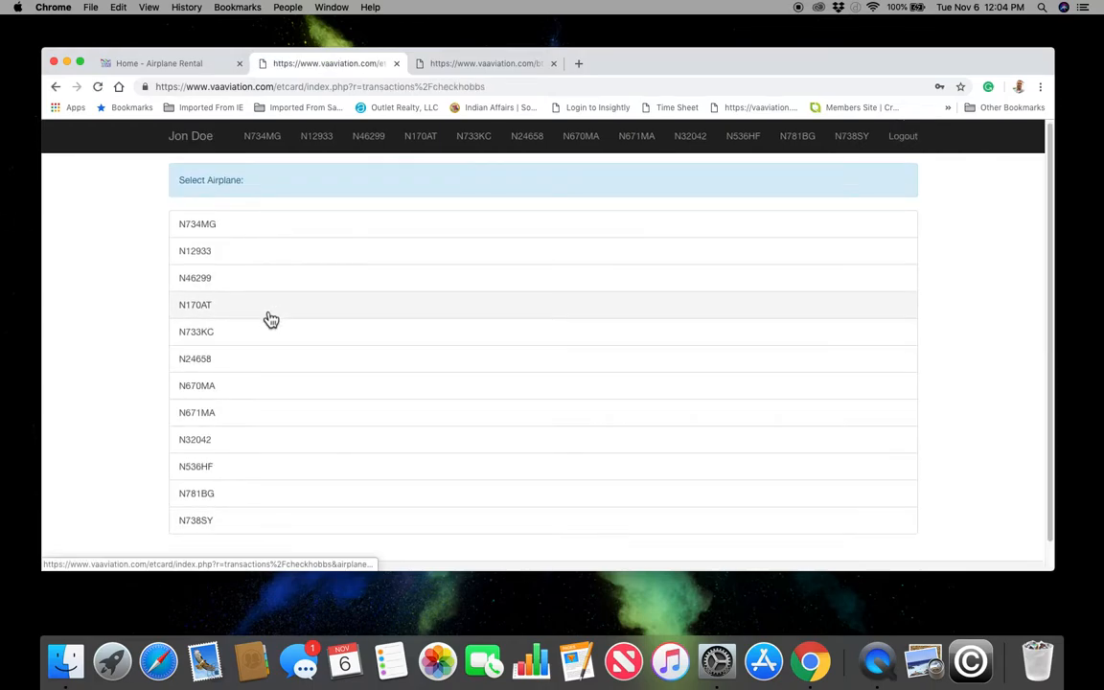
- Select aircraft N170AT, keep the starting hobbs at 2024.2, and proceed to the flight form
{"action": "scroll", "coordinate": [272, 319], "scroll_direction": "down", "scroll_amount": 2}
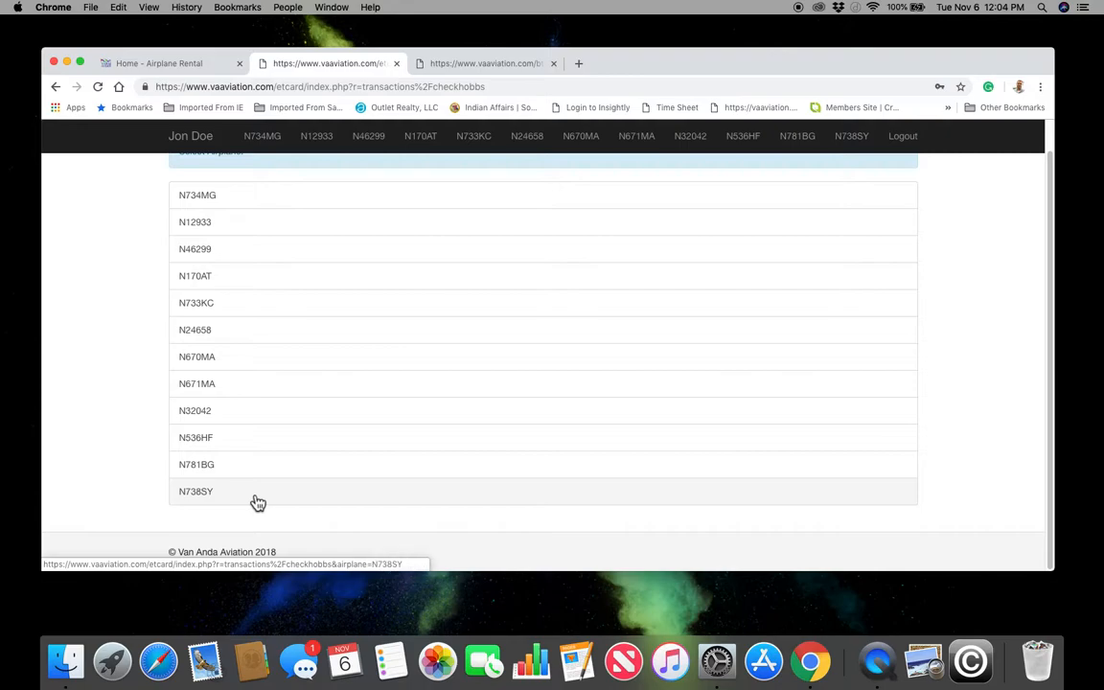
{"action": "left_click", "coordinate": [242, 284]}
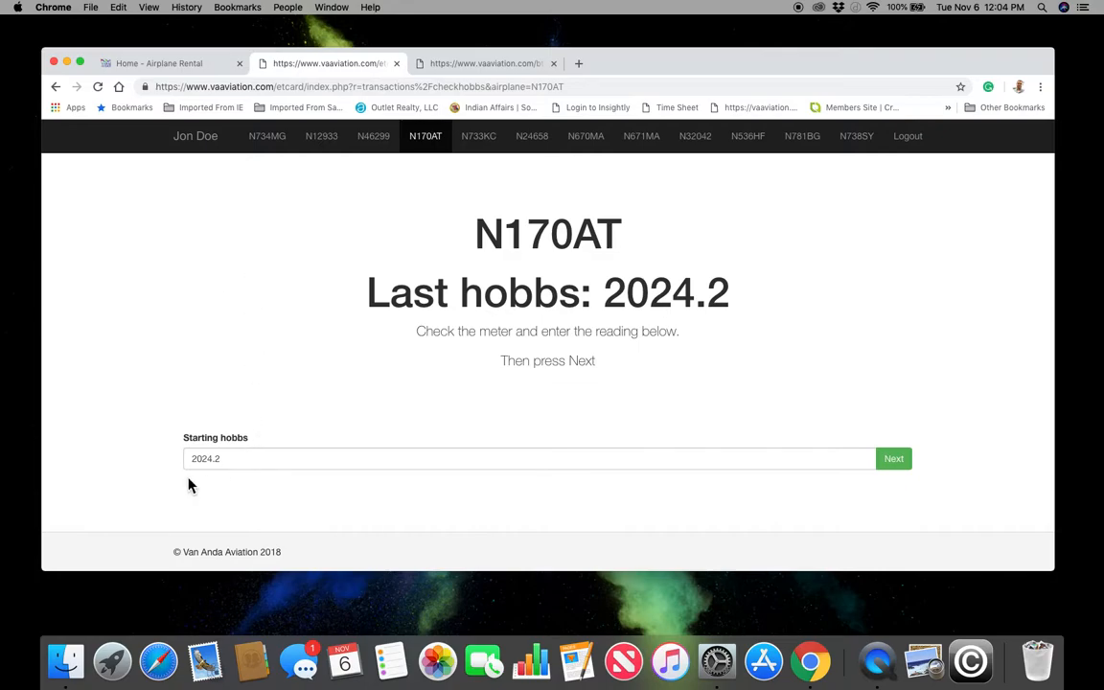
{"action": "left_click", "coordinate": [233, 461]}
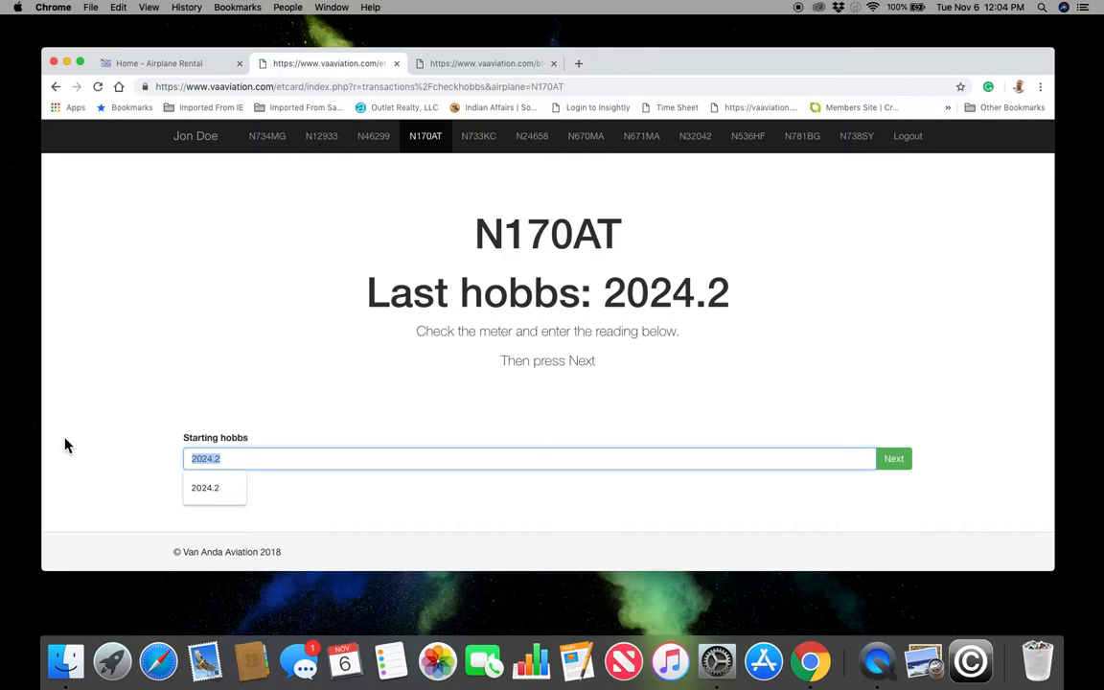
{"action": "left_click", "coordinate": [83, 436]}
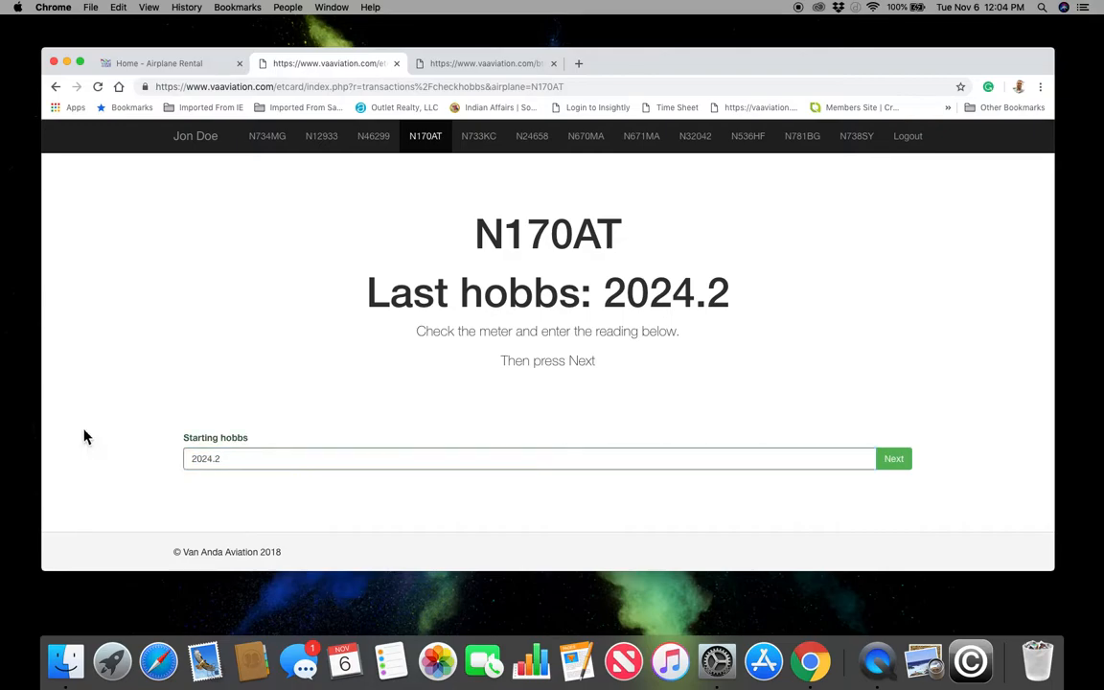
{"action": "left_click", "coordinate": [230, 460]}
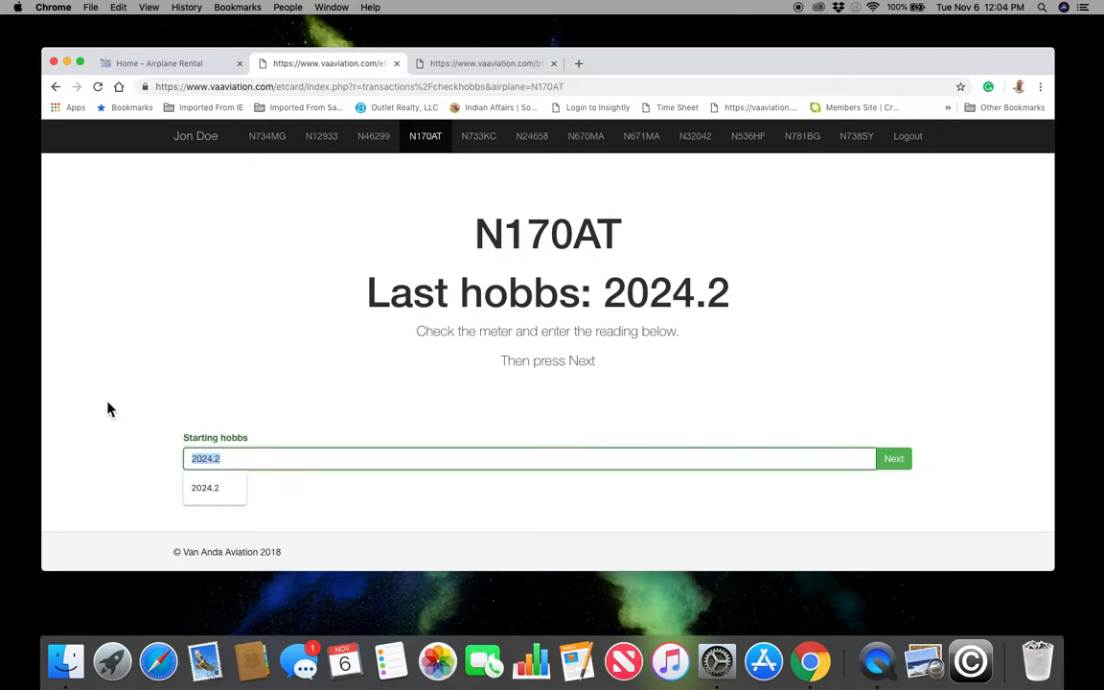
{"action": "left_click", "coordinate": [234, 353]}
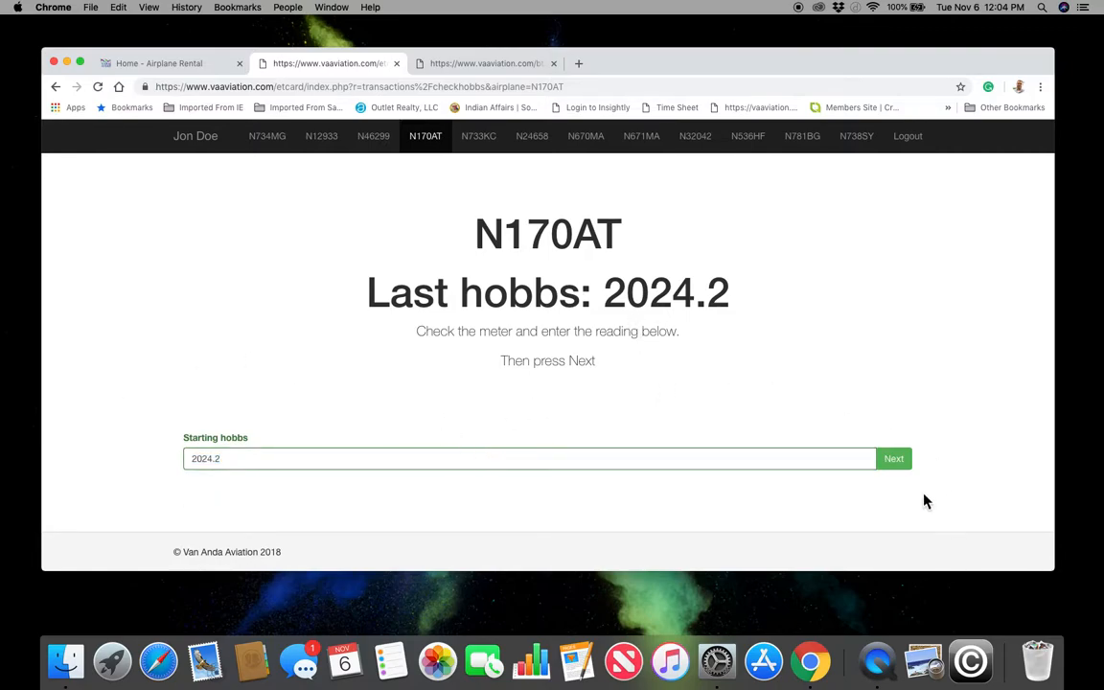
{"action": "left_click", "coordinate": [905, 468]}
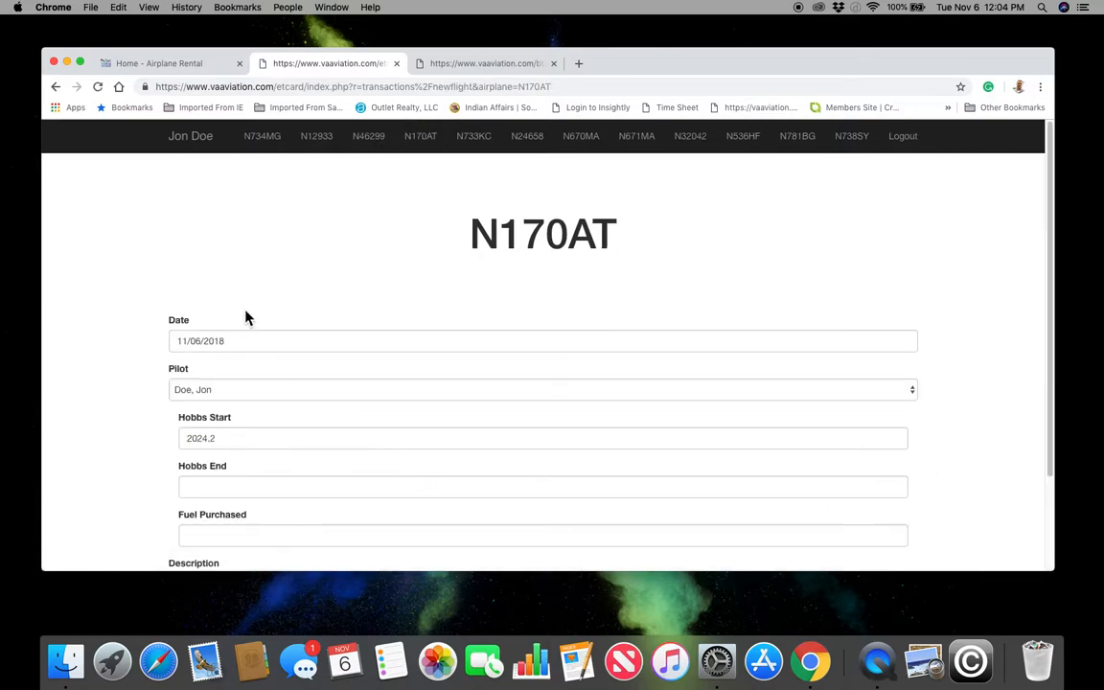
- Enter 2025.2 as the Hobbs End reading on the N170AT flight form
{"action": "left_click", "coordinate": [223, 490]}
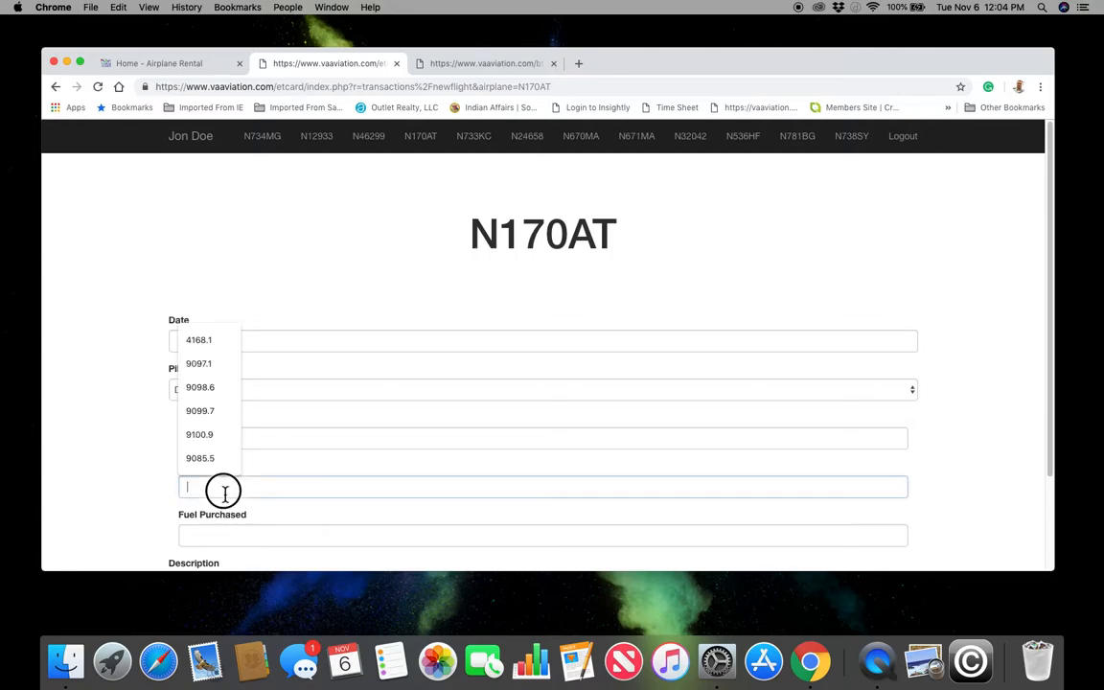
{"action": "left_click", "coordinate": [158, 480]}
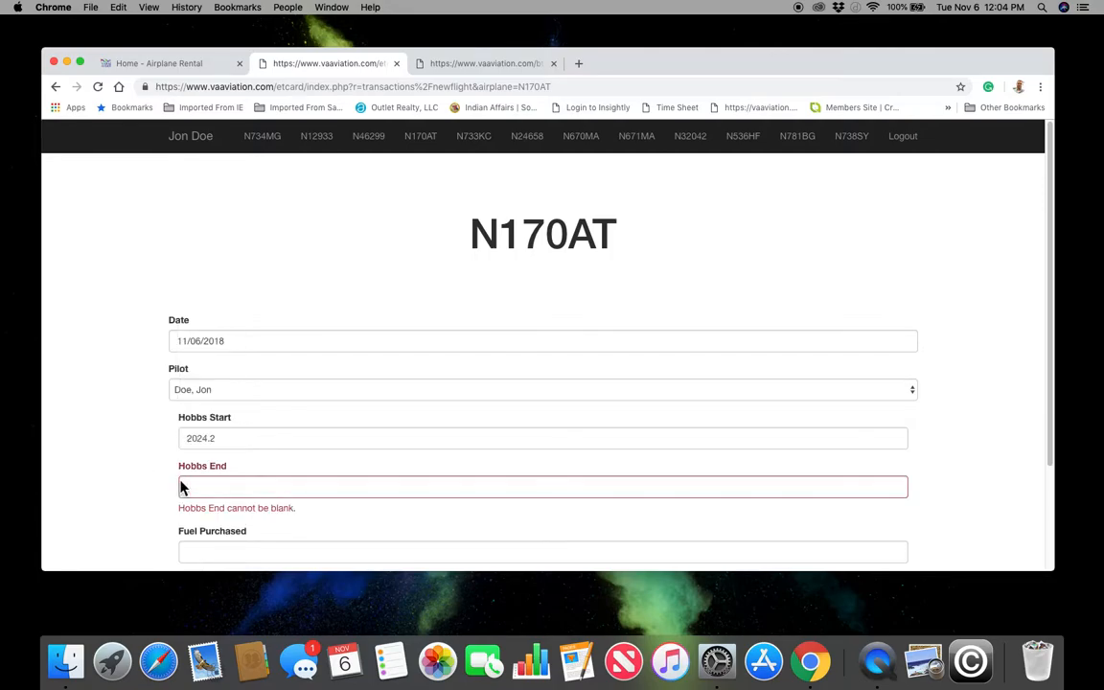
{"action": "left_click", "coordinate": [219, 491]}
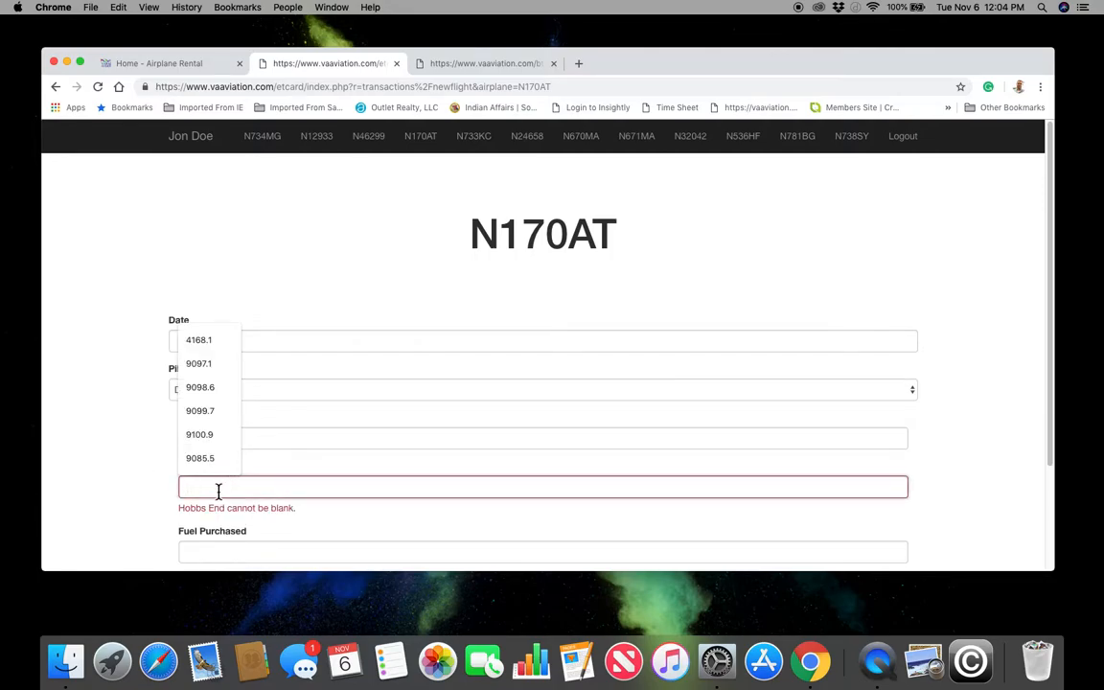
{"action": "type", "text": "2025.2"}
{"action": "left_click", "coordinate": [126, 469]}
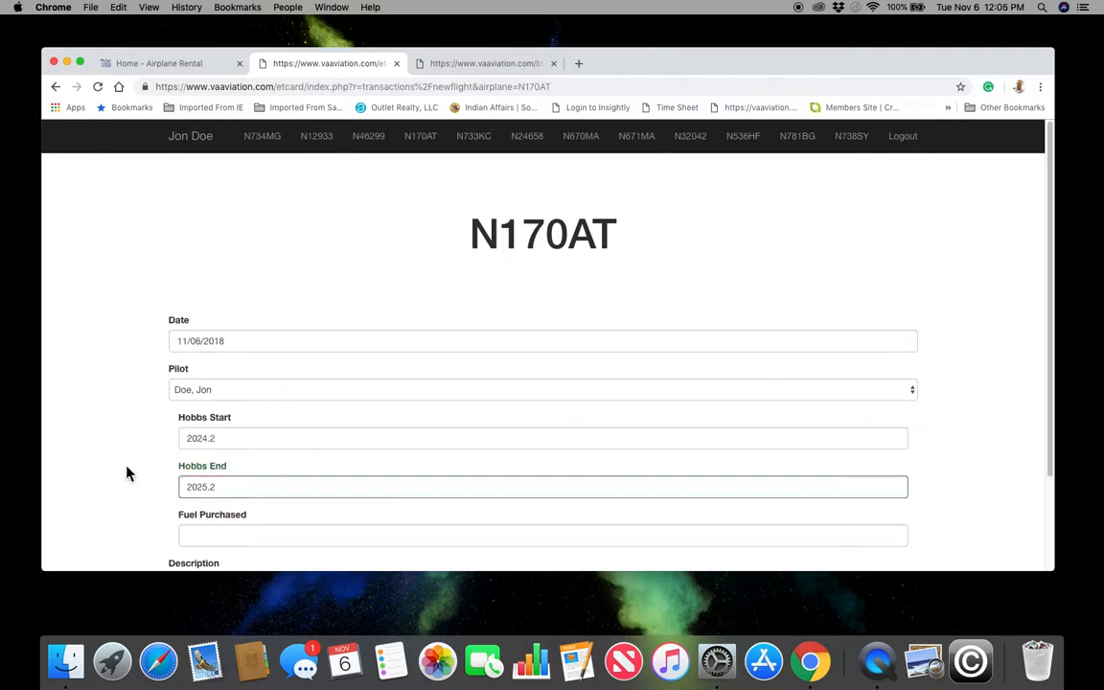
- Switch the flight's pilot to the second listed member
{"action": "left_click", "coordinate": [224, 391]}
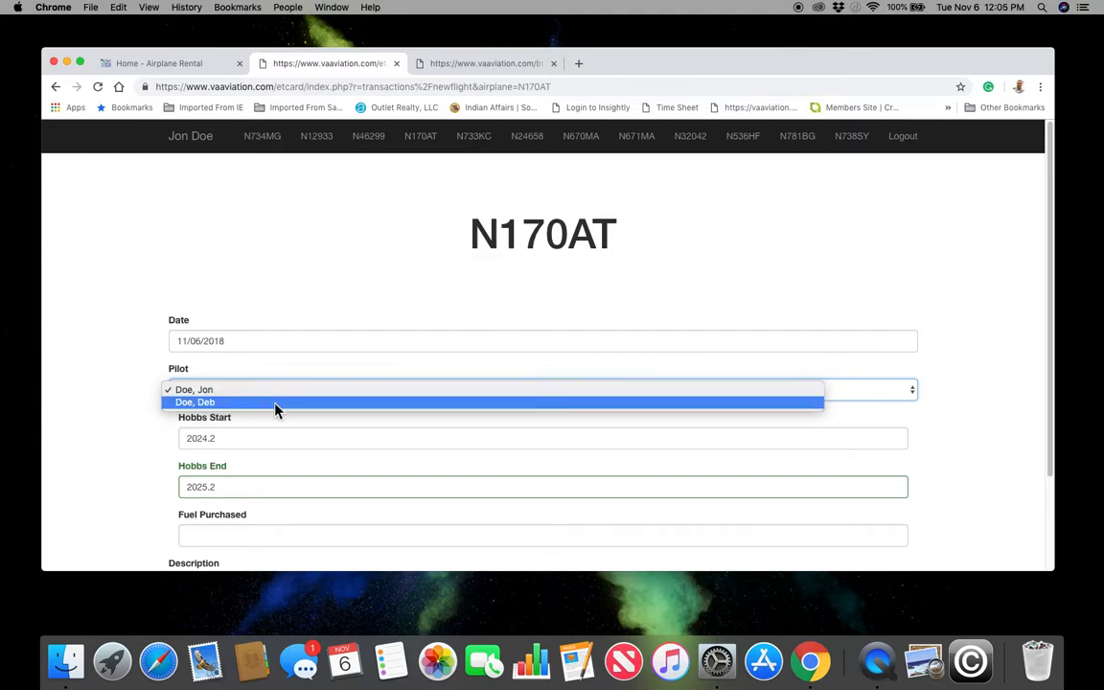
{"action": "left_click", "coordinate": [266, 406]}
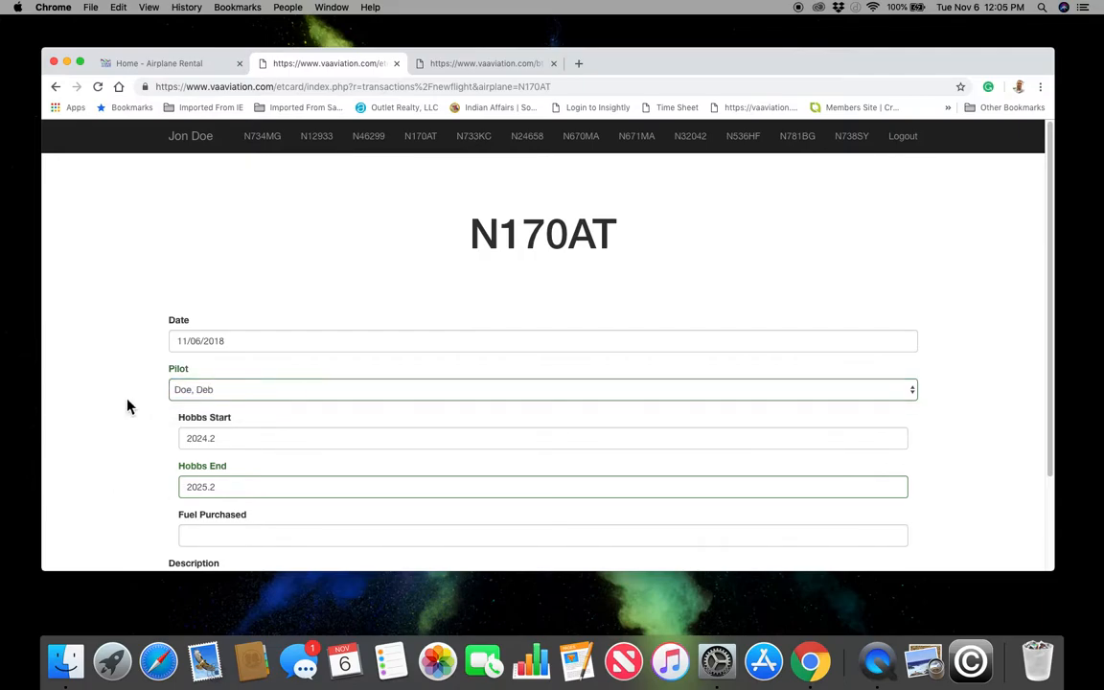
{"action": "scroll", "coordinate": [112, 428], "scroll_direction": "down", "scroll_amount": 2}
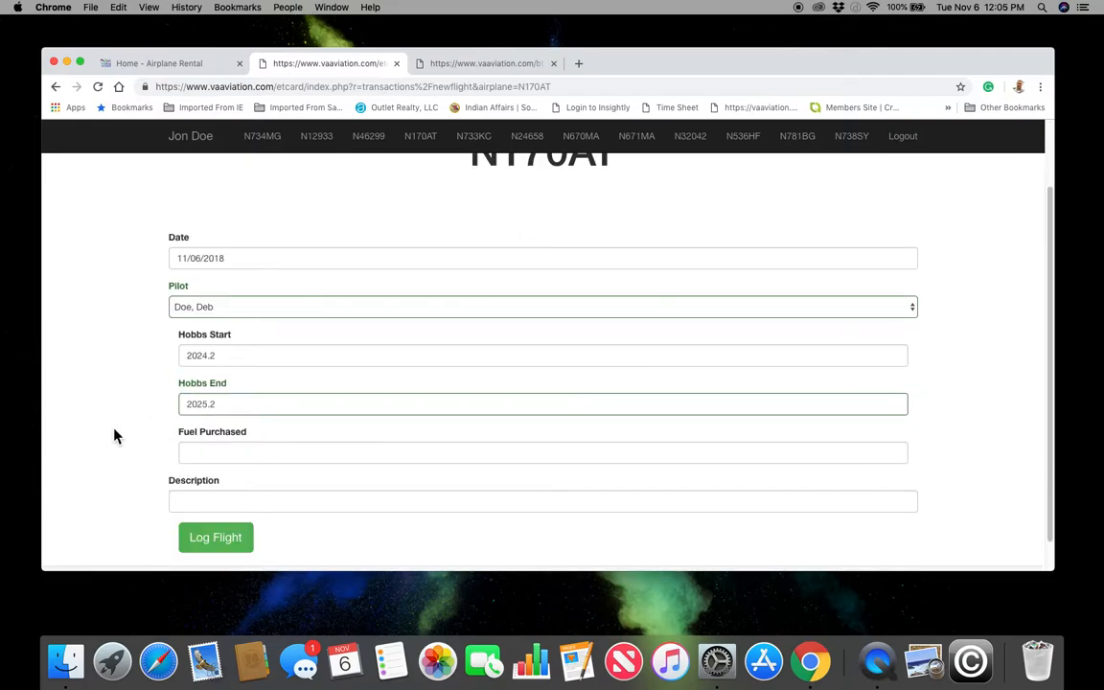
- Log the N170AT flight, open the $130.00 PayPal checkout, then close it and return to accounts
{"action": "left_click", "coordinate": [217, 541]}
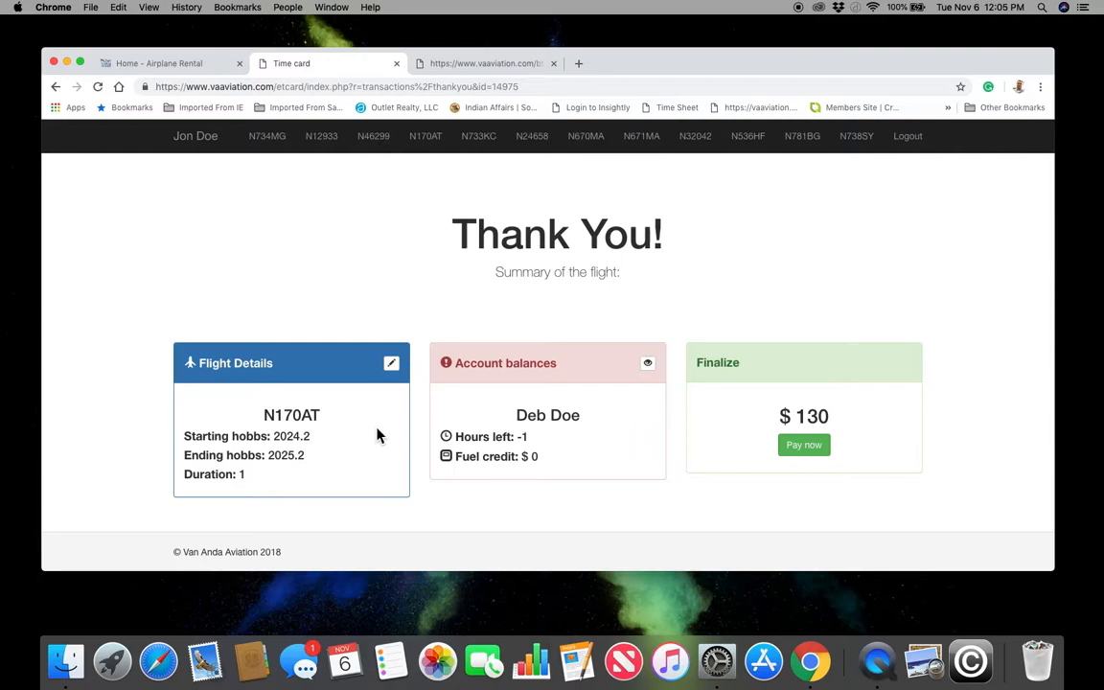
{"action": "left_click", "coordinate": [814, 449]}
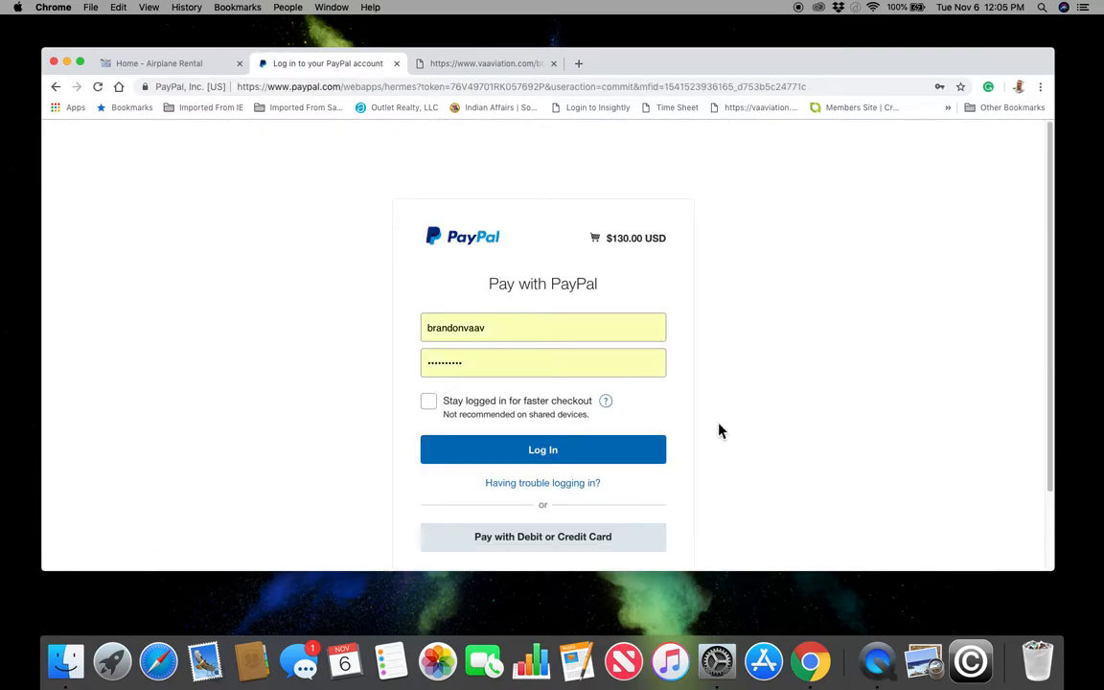
{"action": "scroll", "coordinate": [542, 402], "scroll_direction": "down", "scroll_amount": 2}
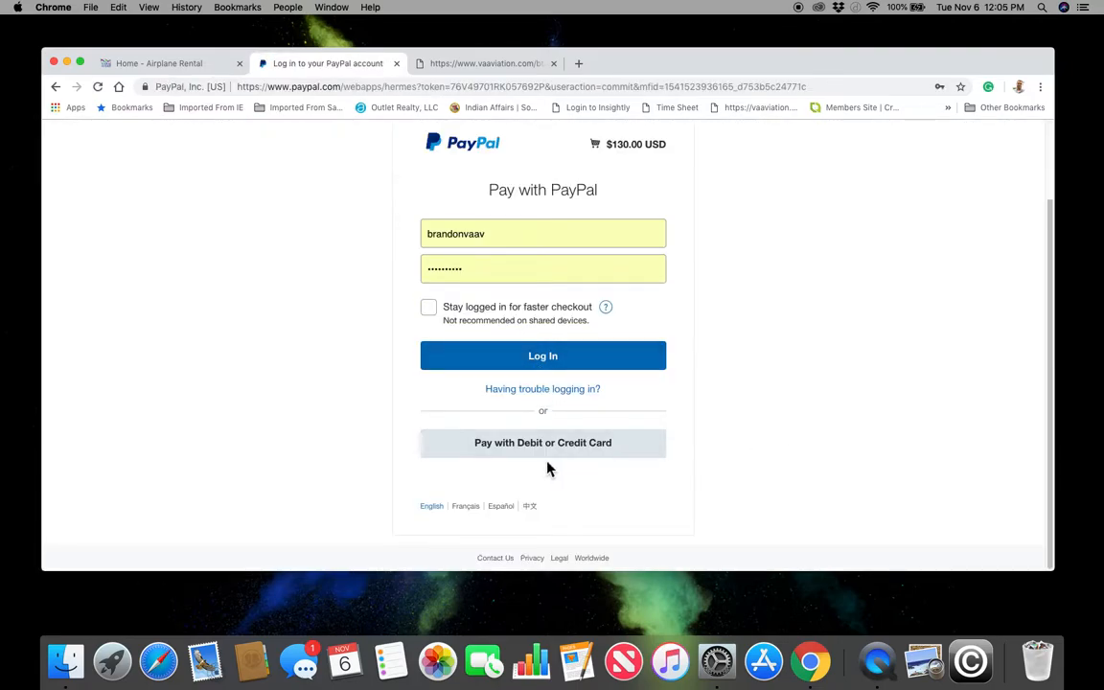
{"action": "scroll", "coordinate": [491, 414], "scroll_direction": "up", "scroll_amount": 1}
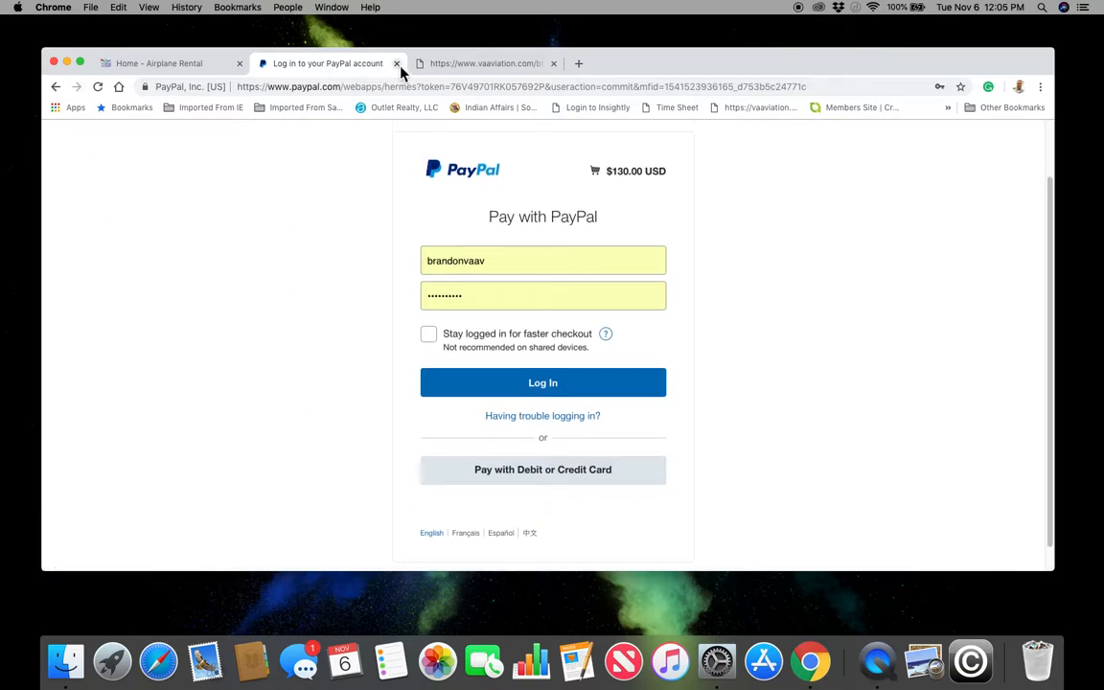
{"action": "left_click", "coordinate": [398, 65]}
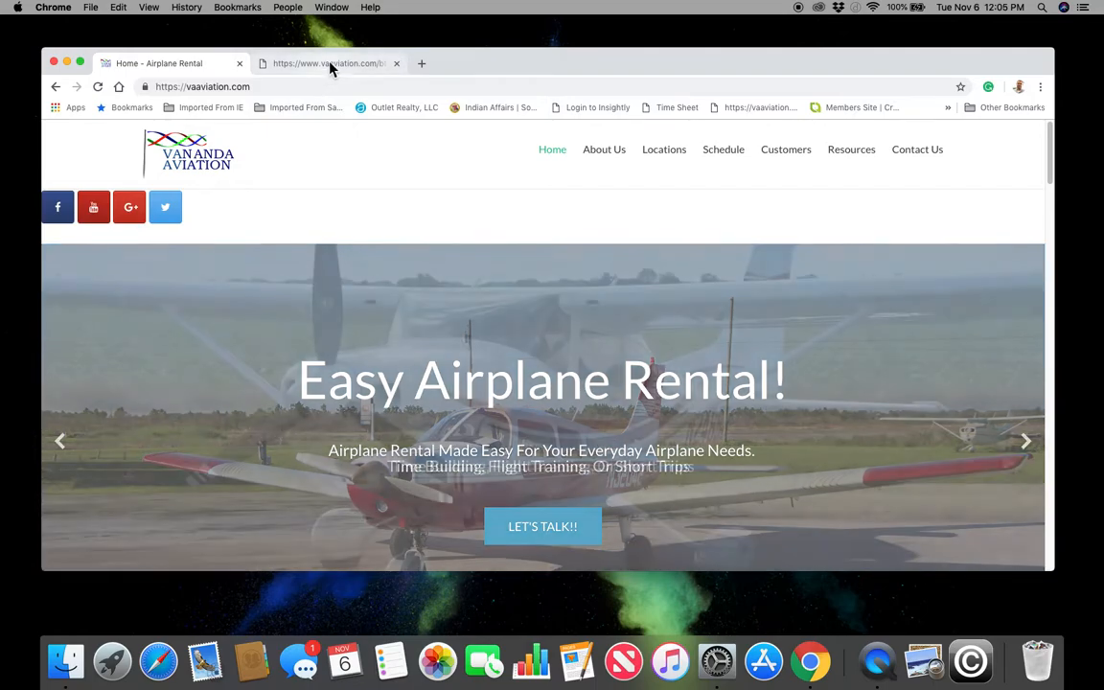
{"action": "left_click", "coordinate": [330, 66]}
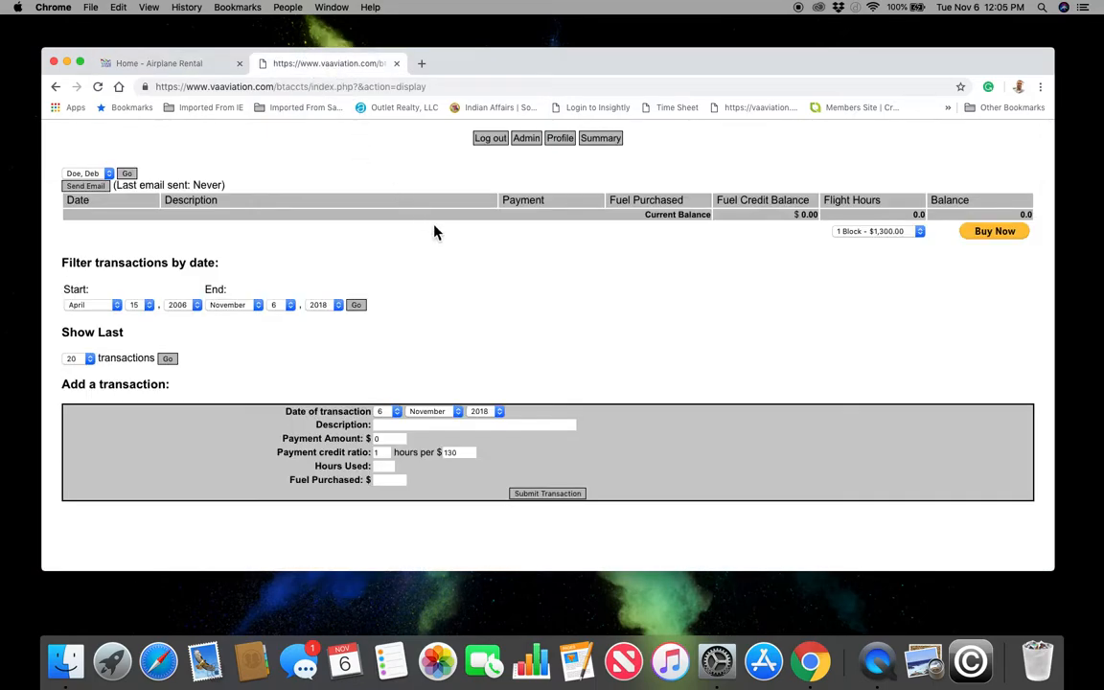
- Reload the account to show the 11-06-2018 N170AT flight at -1.0 hours, checking payoff options
{"action": "left_click", "coordinate": [98, 87]}
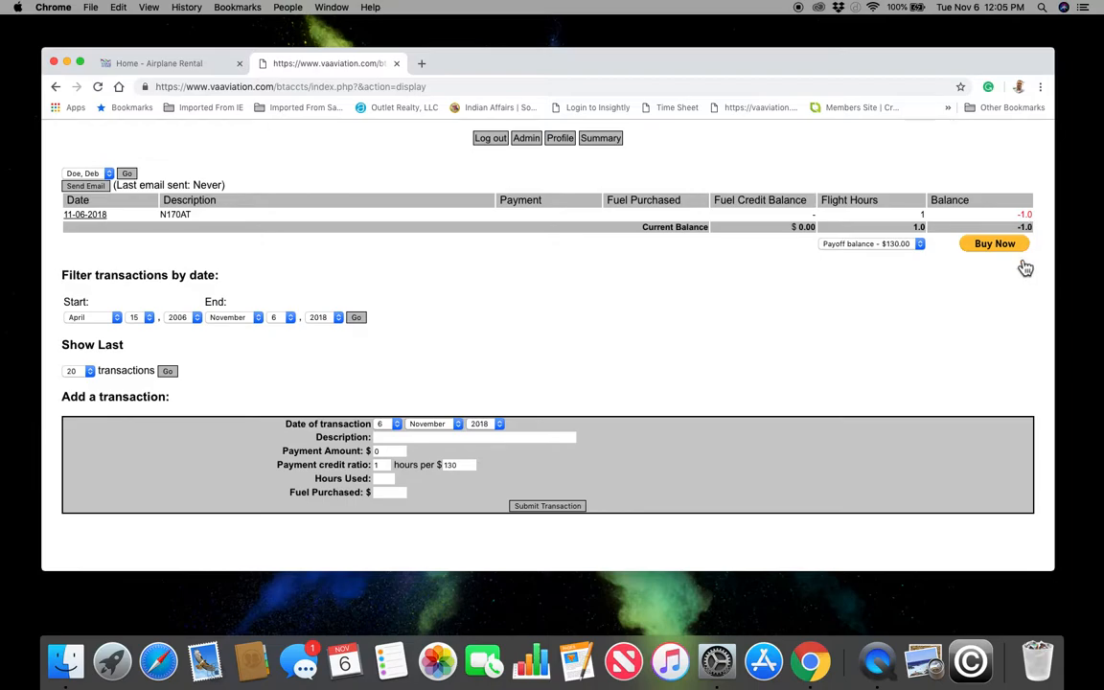
{"action": "left_click", "coordinate": [905, 247]}
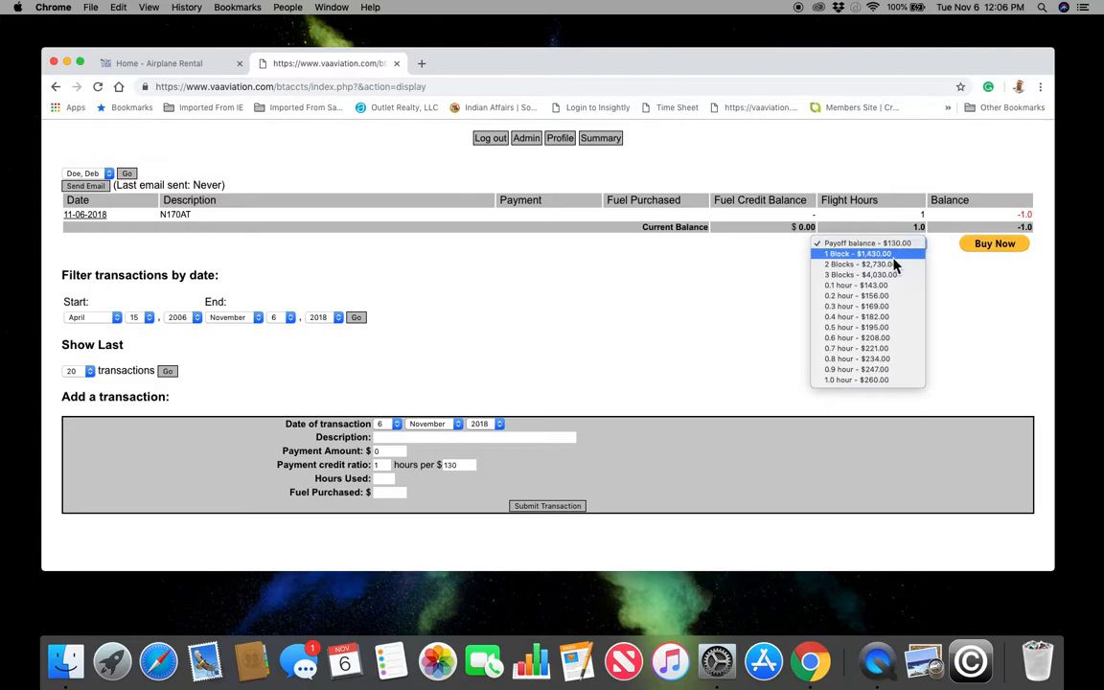
{"action": "left_click", "coordinate": [993, 281]}
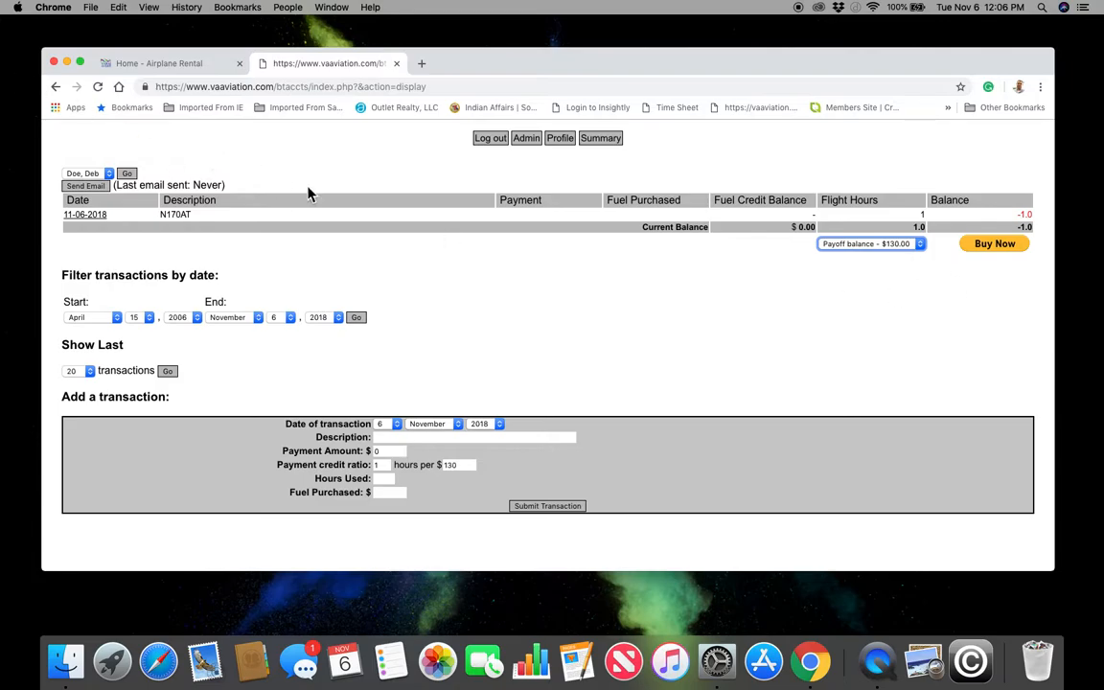
{"action": "left_click", "coordinate": [197, 66]}
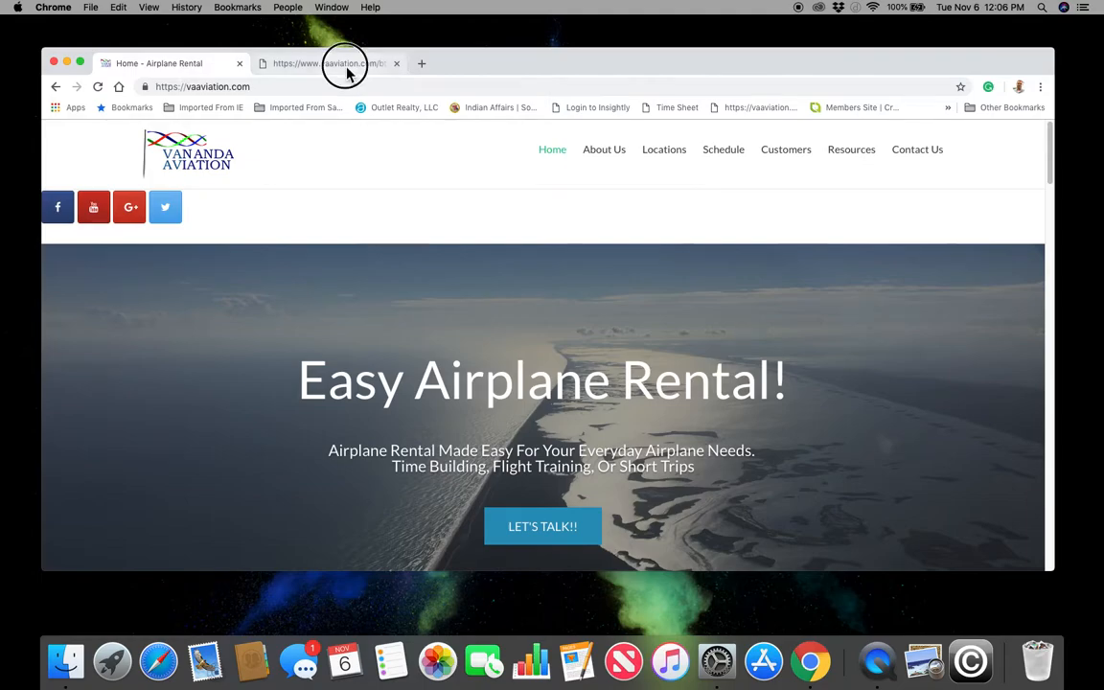
- Close the customer accounts tab, leaving the Airplane Rental home page with the Customers menu showing
{"action": "left_click", "coordinate": [347, 67]}
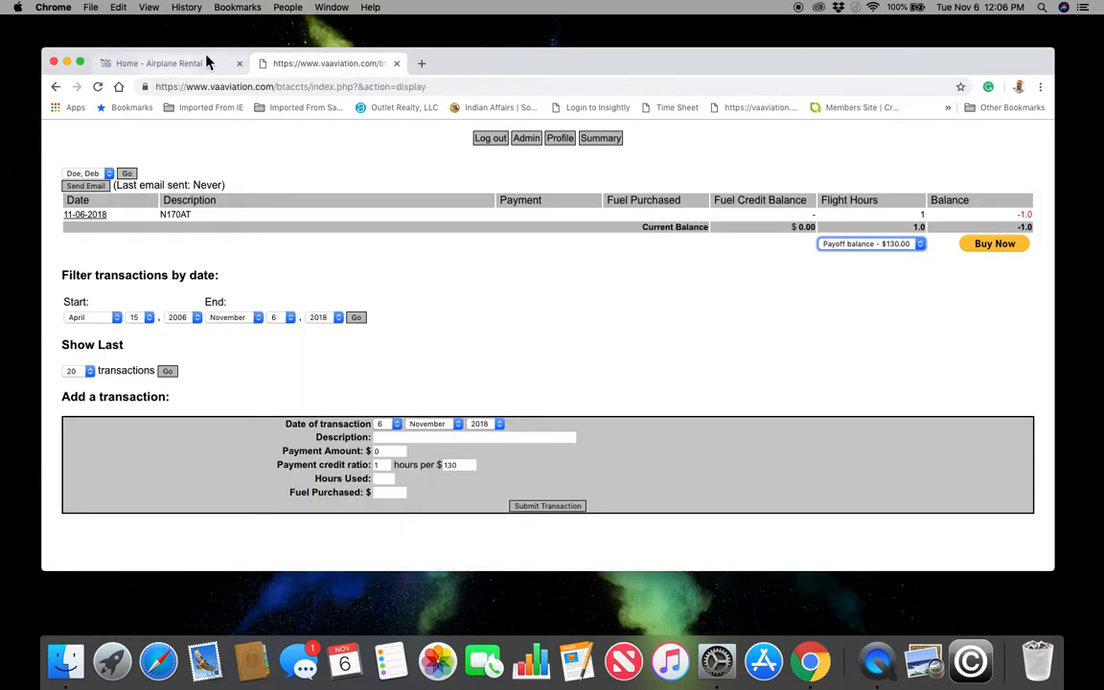
{"action": "left_click", "coordinate": [397, 65]}
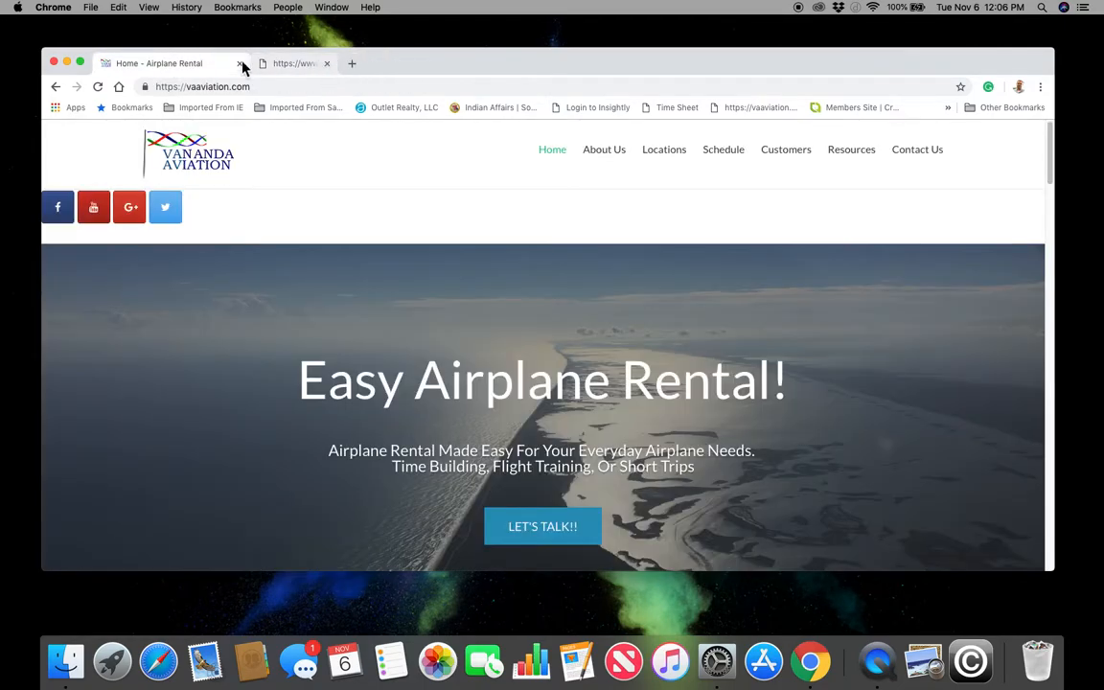
{"action": "mouse_move", "coordinate": [787, 156]}
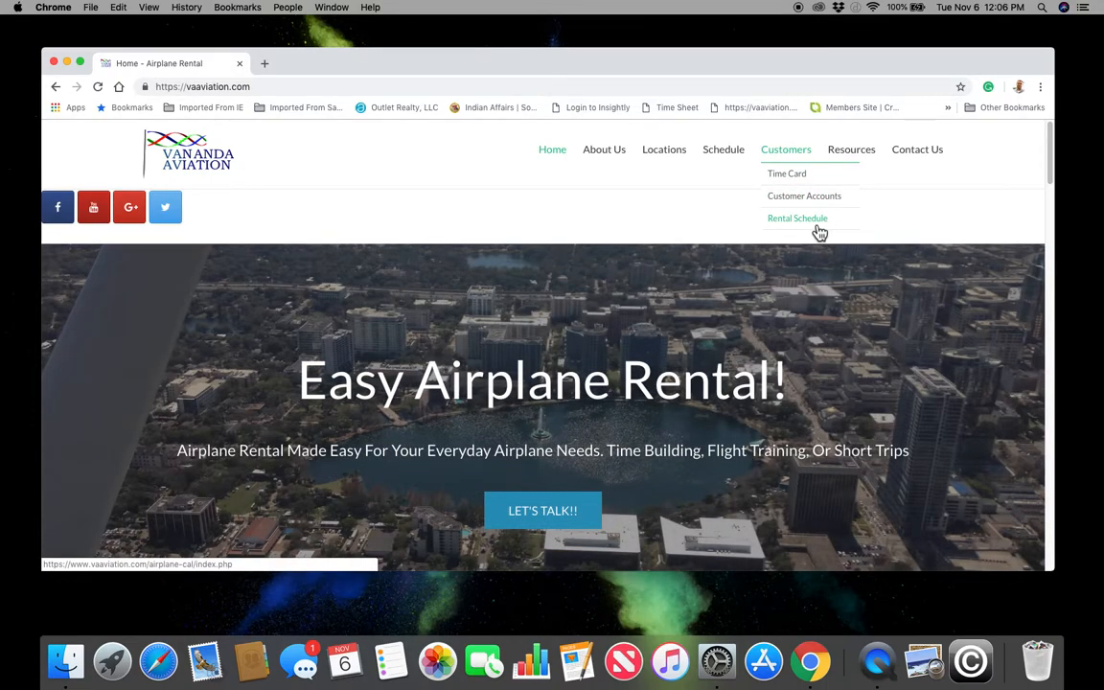
- Open the rental schedule and browse the November 2018 calendar
{"action": "left_click", "coordinate": [818, 228]}
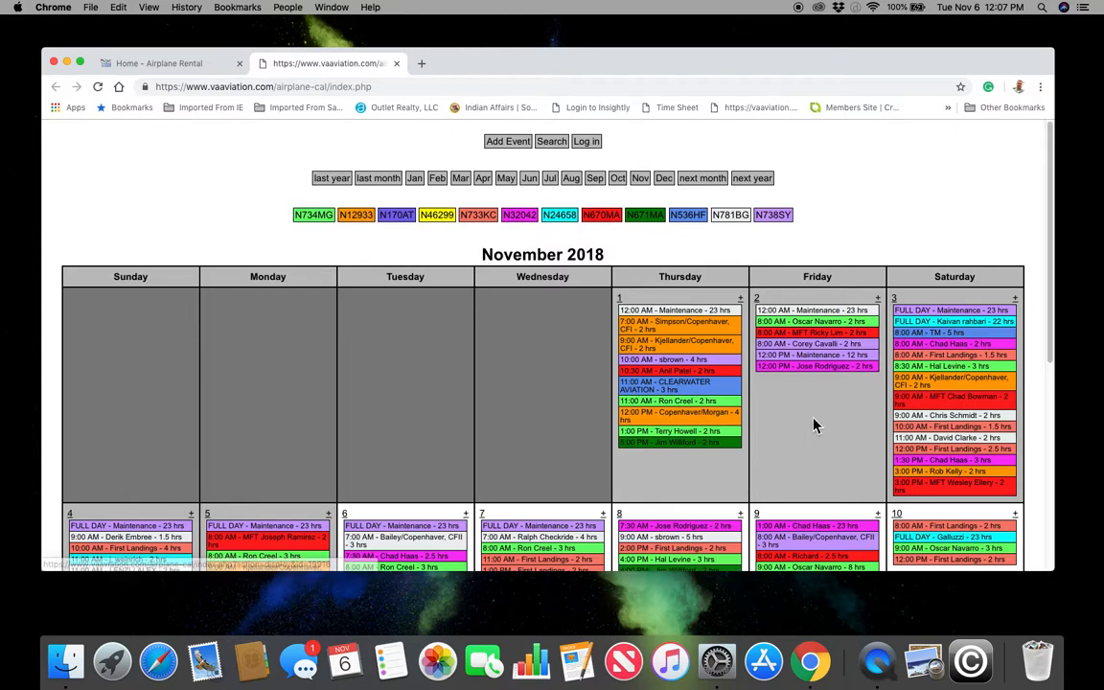
{"action": "scroll", "coordinate": [815, 425], "scroll_direction": "down", "scroll_amount": 5}
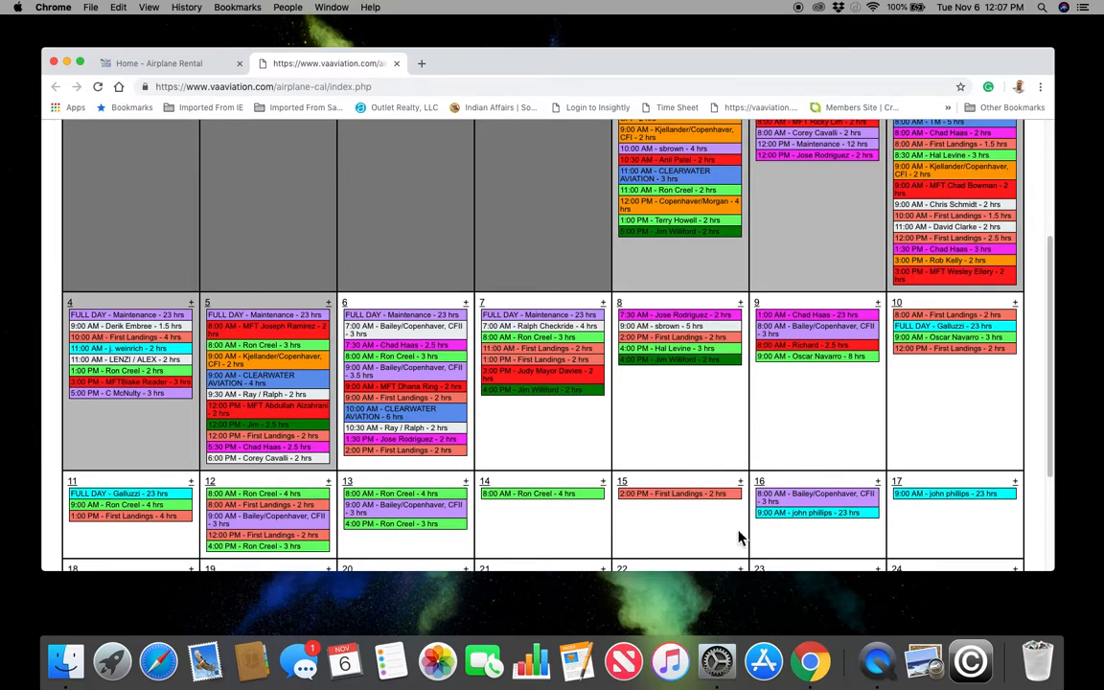
{"action": "scroll", "coordinate": [668, 453], "scroll_direction": "up", "scroll_amount": 5}
{"action": "scroll", "coordinate": [670, 451], "scroll_direction": "down", "scroll_amount": 1}
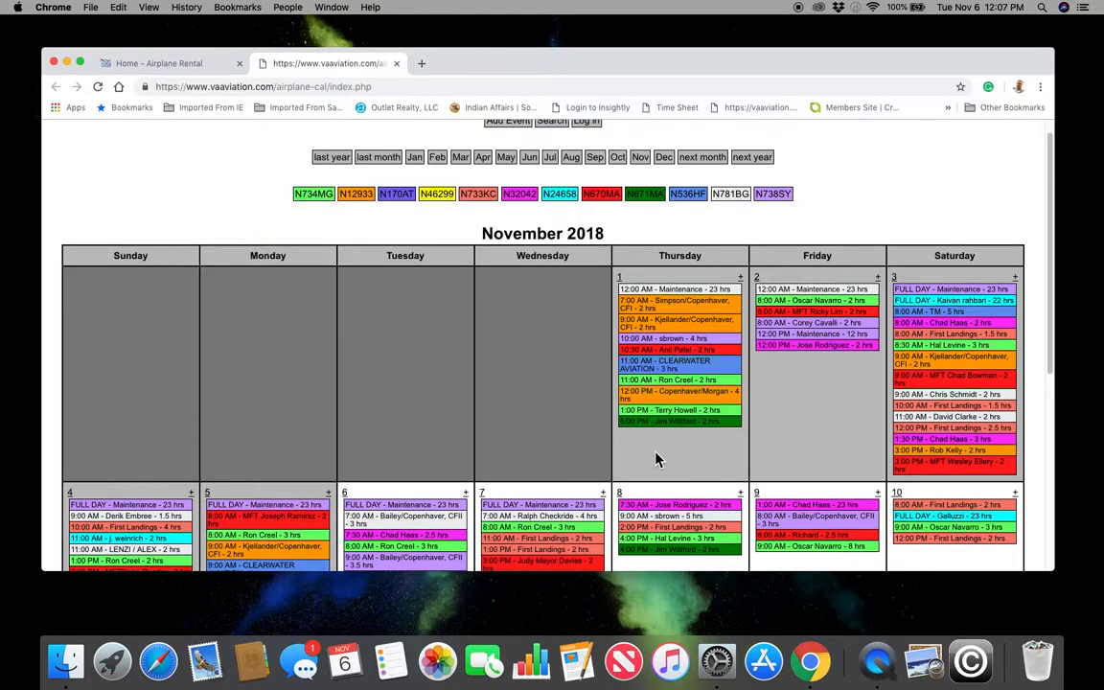
{"action": "scroll", "coordinate": [747, 471], "scroll_direction": "down", "scroll_amount": 3}
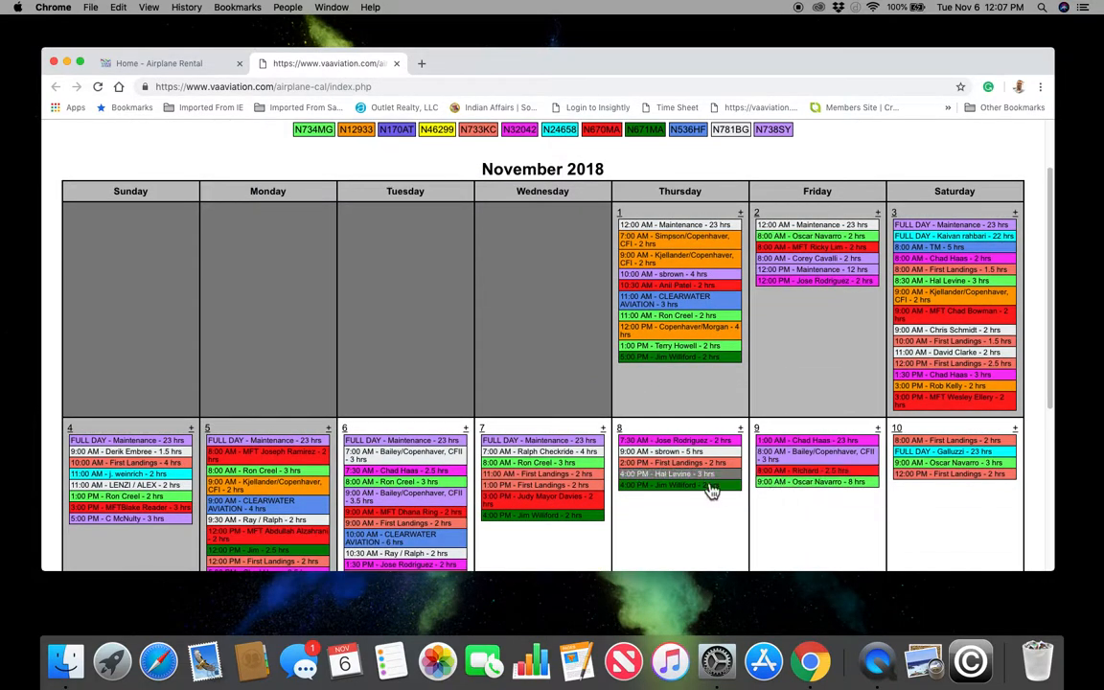
{"action": "scroll", "coordinate": [723, 517], "scroll_direction": "down", "scroll_amount": 2}
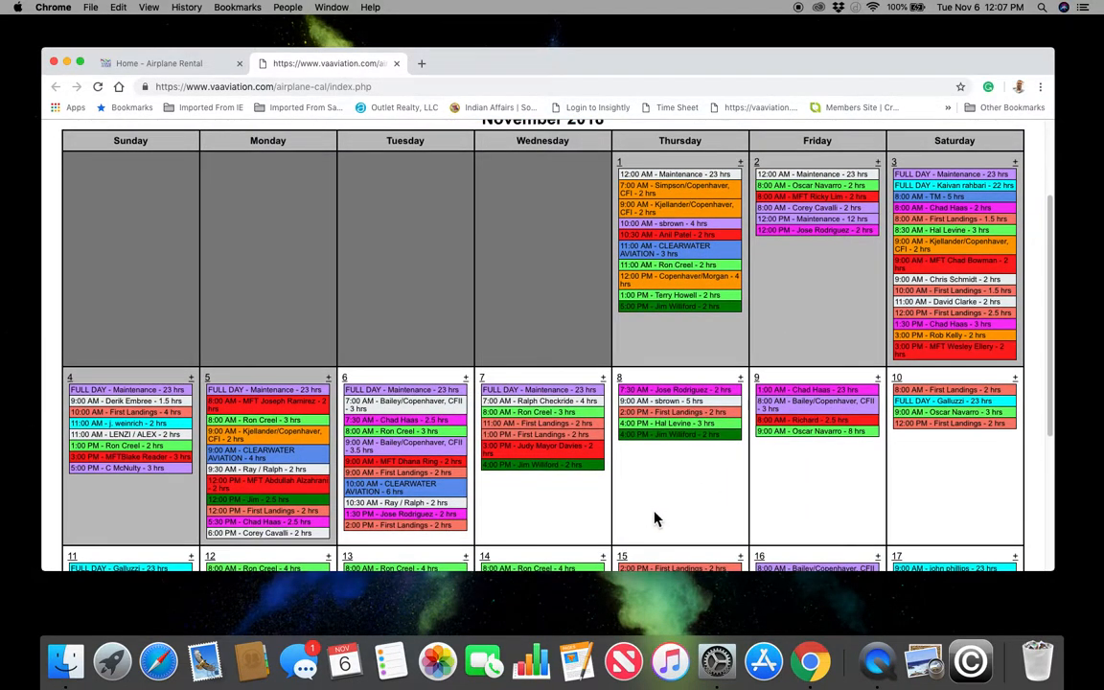
{"action": "scroll", "coordinate": [672, 517], "scroll_direction": "up", "scroll_amount": 5}
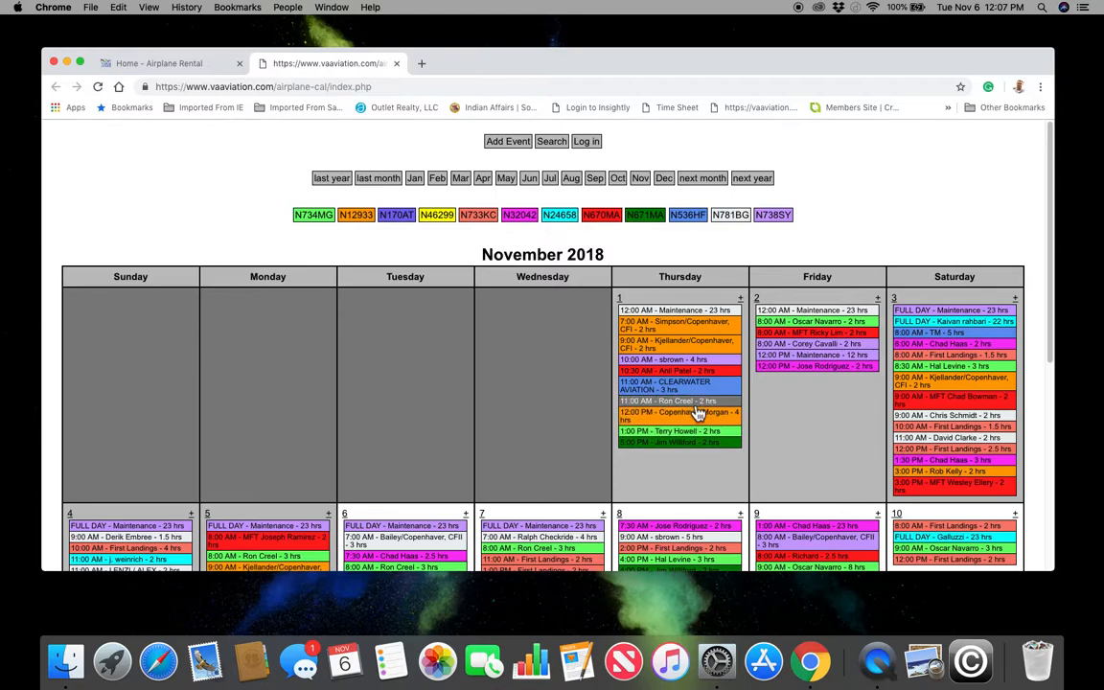
{"action": "scroll", "coordinate": [779, 474], "scroll_direction": "down", "scroll_amount": 1}
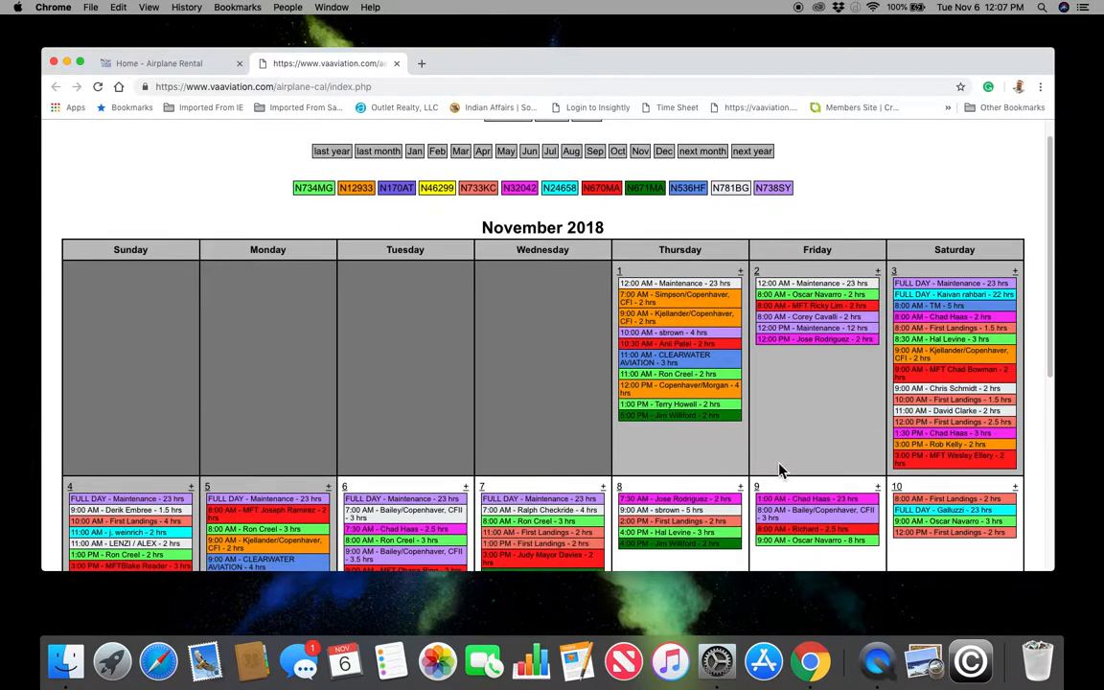
{"action": "scroll", "coordinate": [767, 465], "scroll_direction": "down", "scroll_amount": 5}
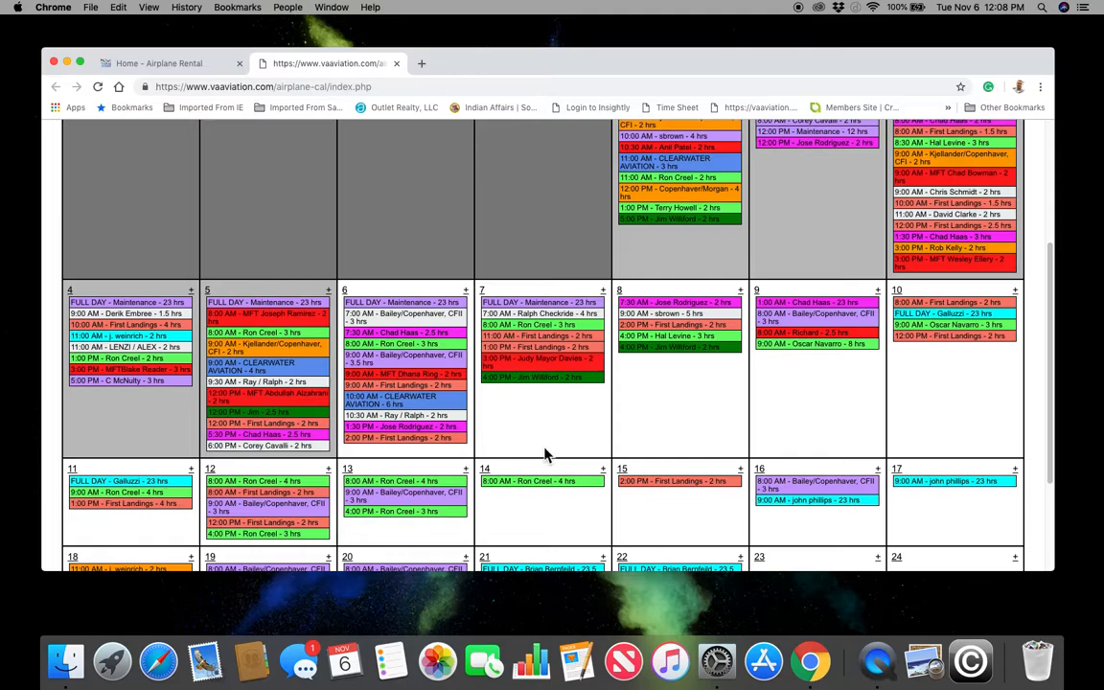
{"action": "scroll", "coordinate": [548, 456], "scroll_direction": "up", "scroll_amount": 3}
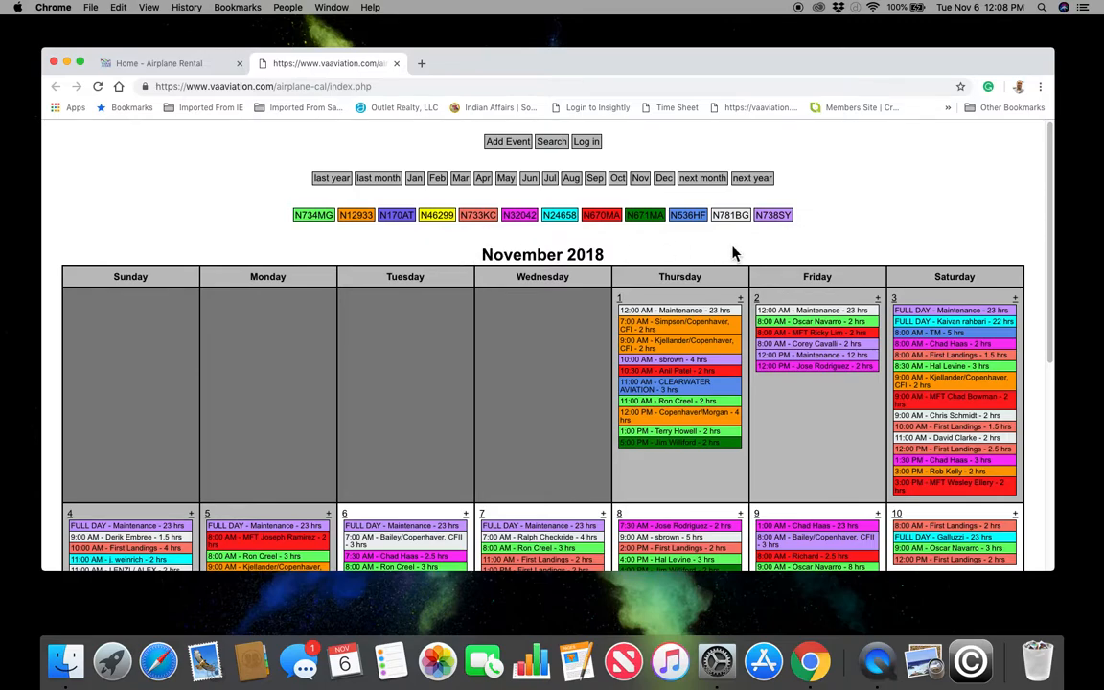
- Filter the calendar to N781BG bookings and start a new reservation on November 6
{"action": "left_click", "coordinate": [739, 218]}
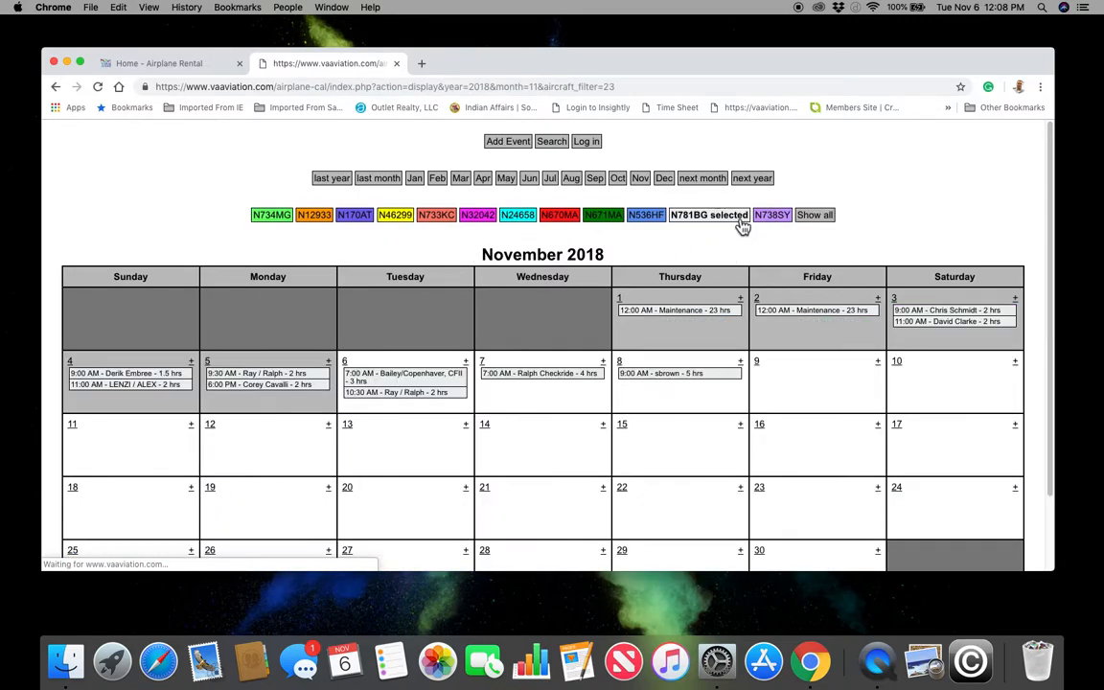
{"action": "scroll", "coordinate": [648, 419], "scroll_direction": "down", "scroll_amount": 1}
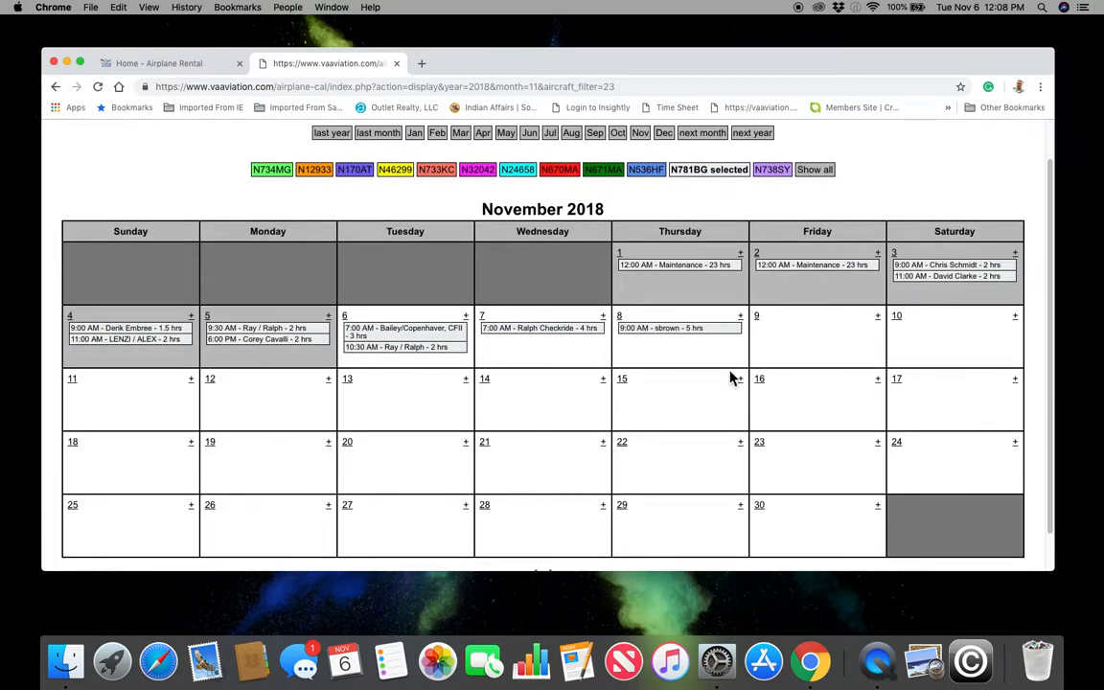
{"action": "scroll", "coordinate": [353, 452], "scroll_direction": "up", "scroll_amount": 1}
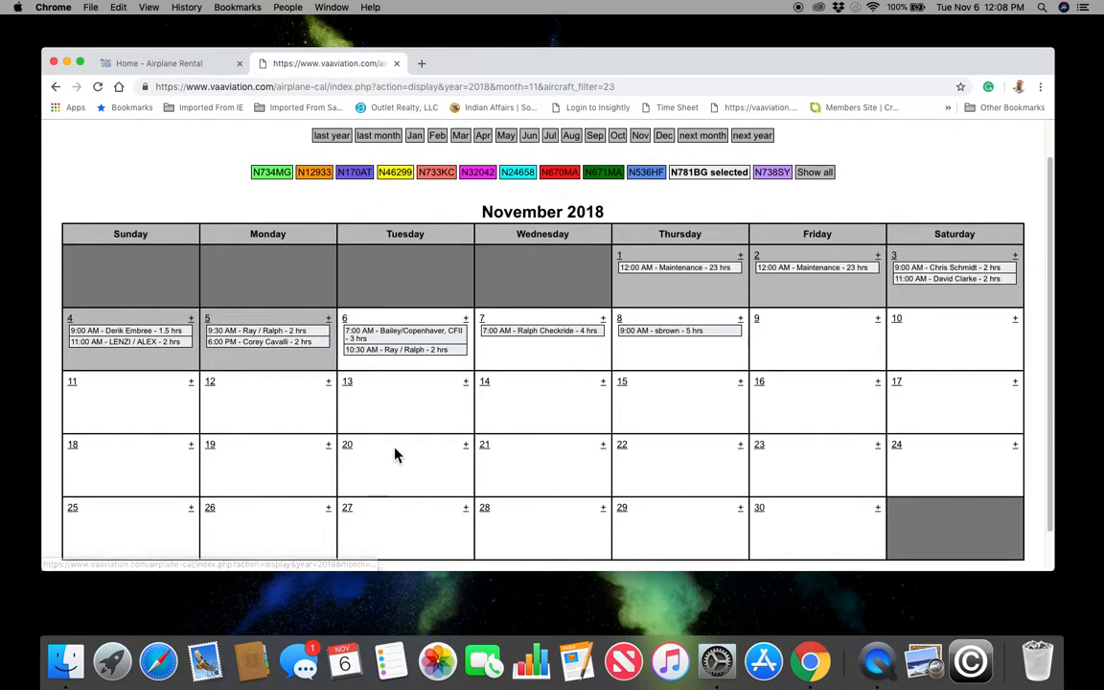
{"action": "left_click", "coordinate": [466, 319]}
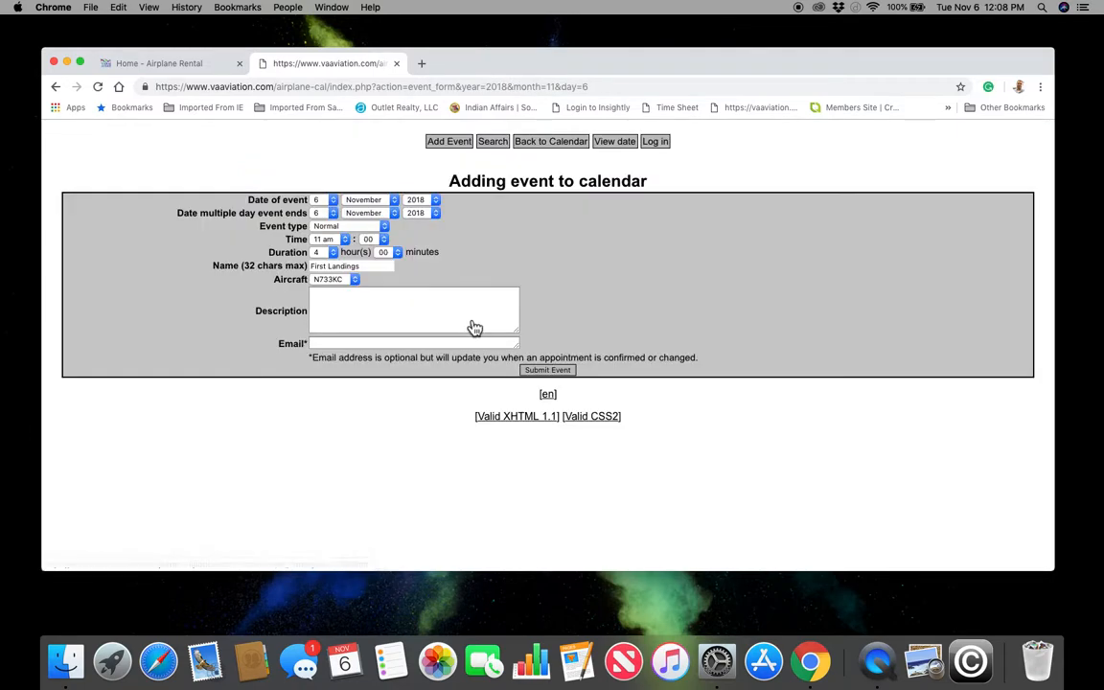
- Set the reservation start time to 5 pm and duration to 0 h 30 min
{"action": "left_click", "coordinate": [340, 242]}
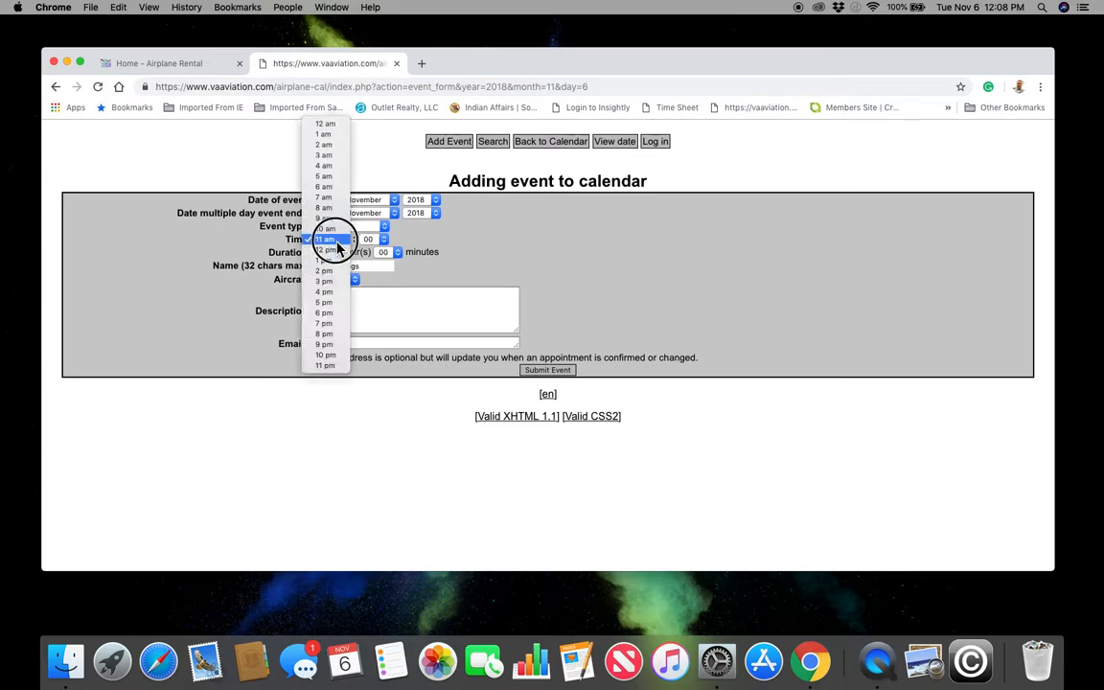
{"action": "left_click", "coordinate": [335, 303]}
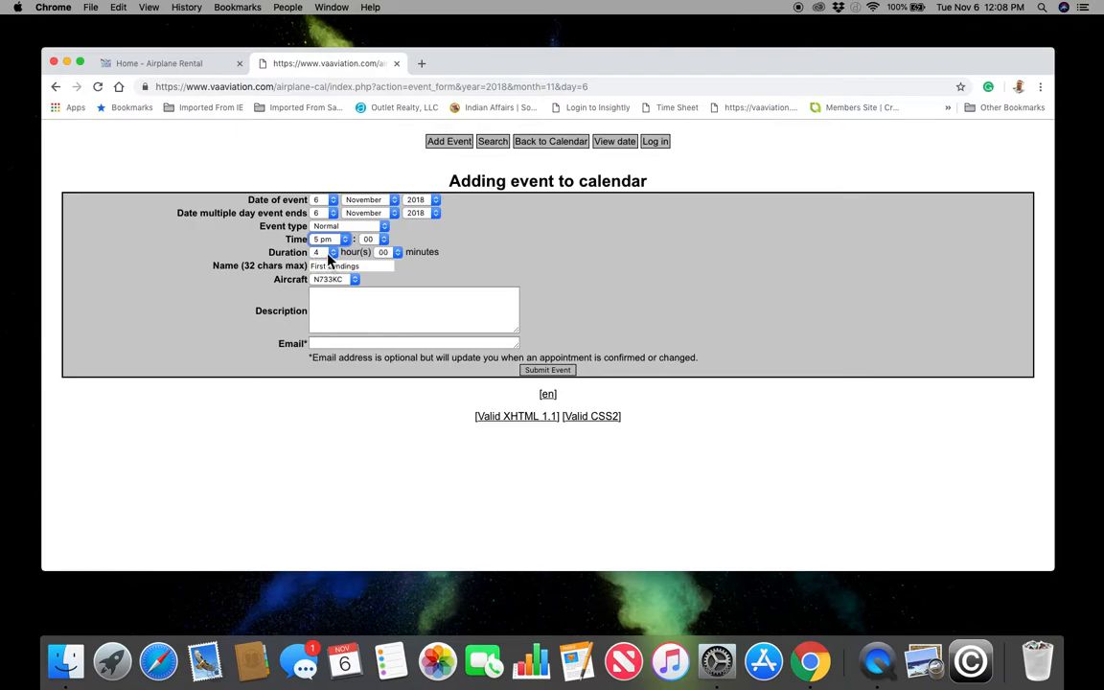
{"action": "left_click", "coordinate": [326, 253]}
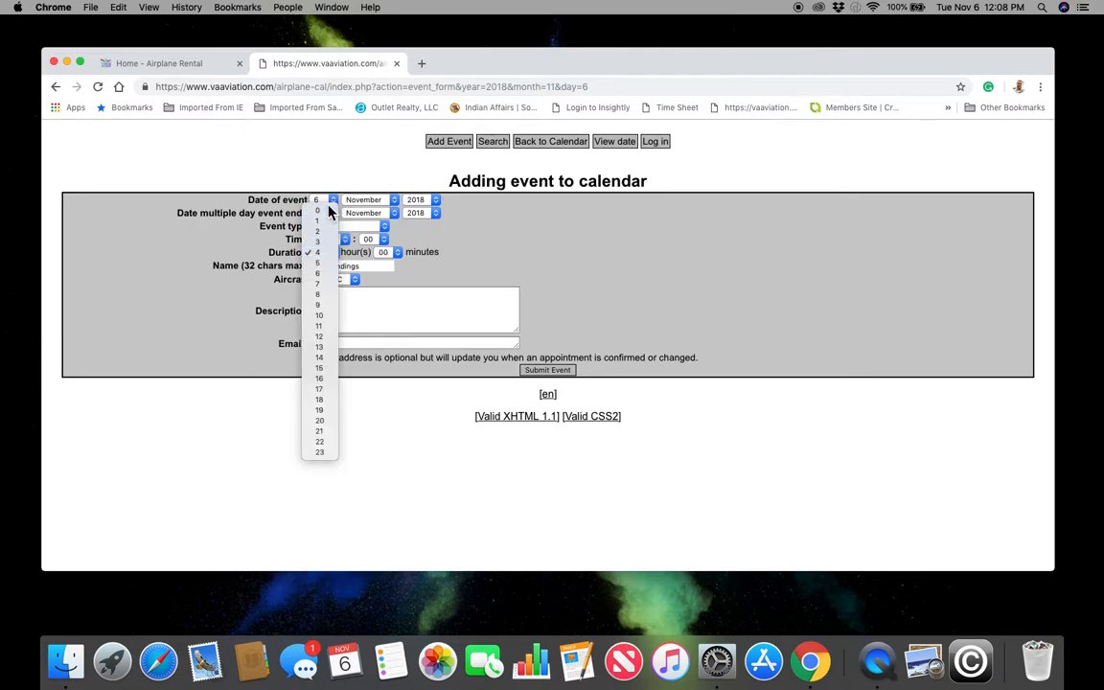
{"action": "left_click", "coordinate": [328, 210]}
{"action": "left_click", "coordinate": [386, 252]}
{"action": "left_click", "coordinate": [383, 265]}
{"action": "left_click", "coordinate": [273, 262]}
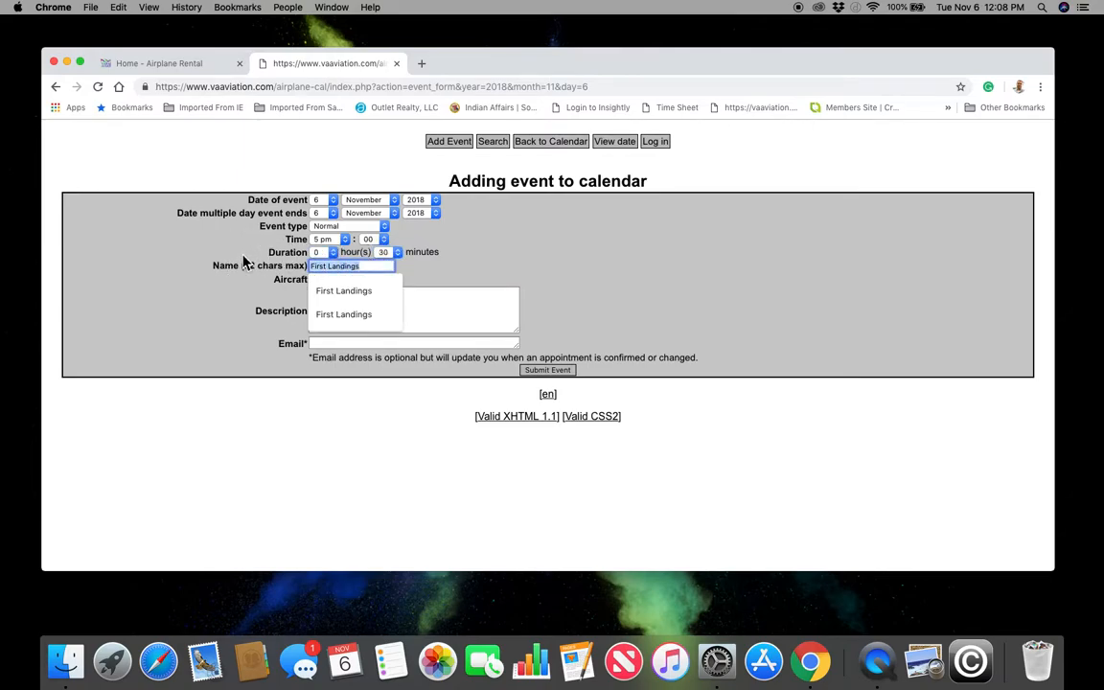
{"action": "type", "text": "Jo"}
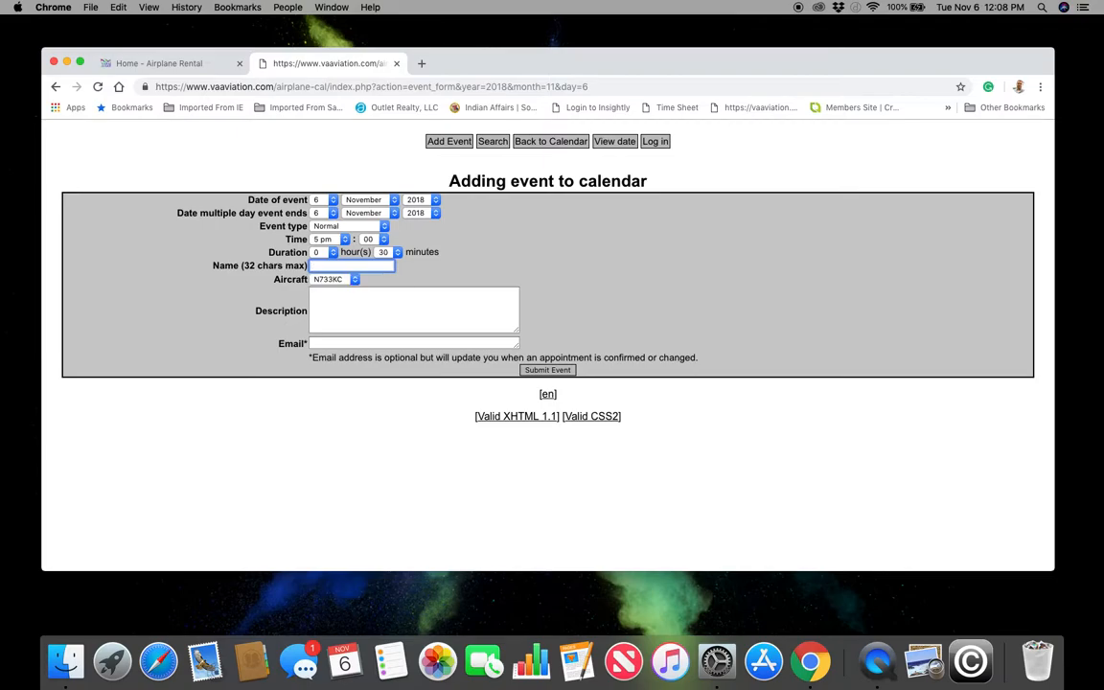
{"action": "type", "text": "Deb Doe"}
{"action": "key", "text": "Tab"}
{"action": "left_click", "coordinate": [336, 279]}
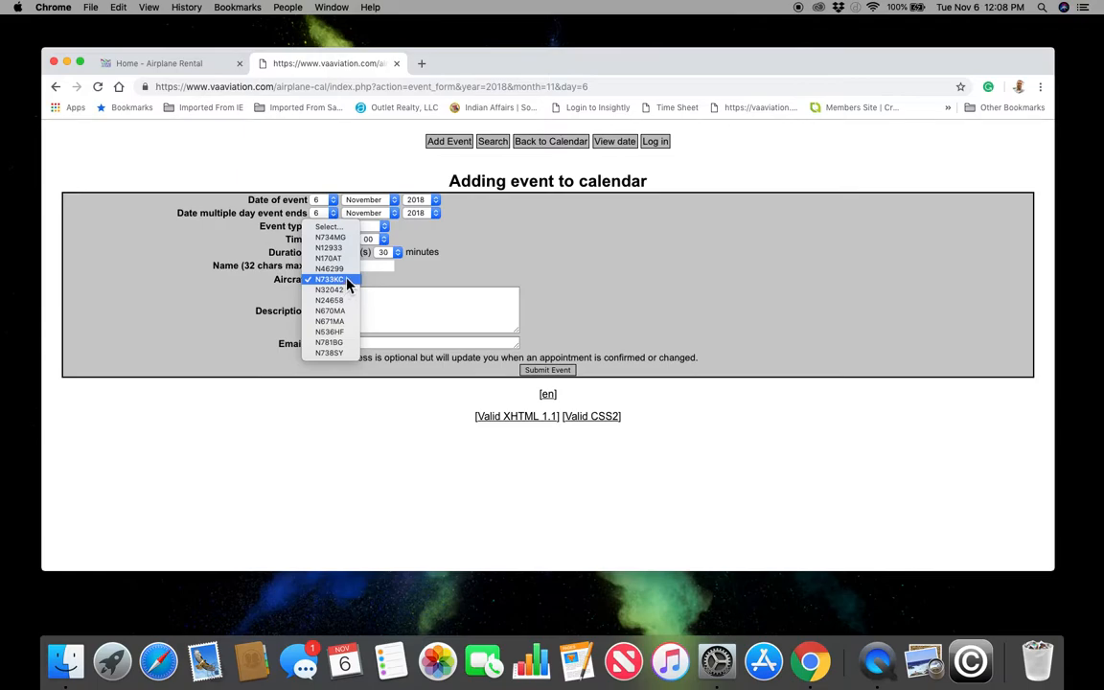
{"action": "left_click", "coordinate": [351, 345]}
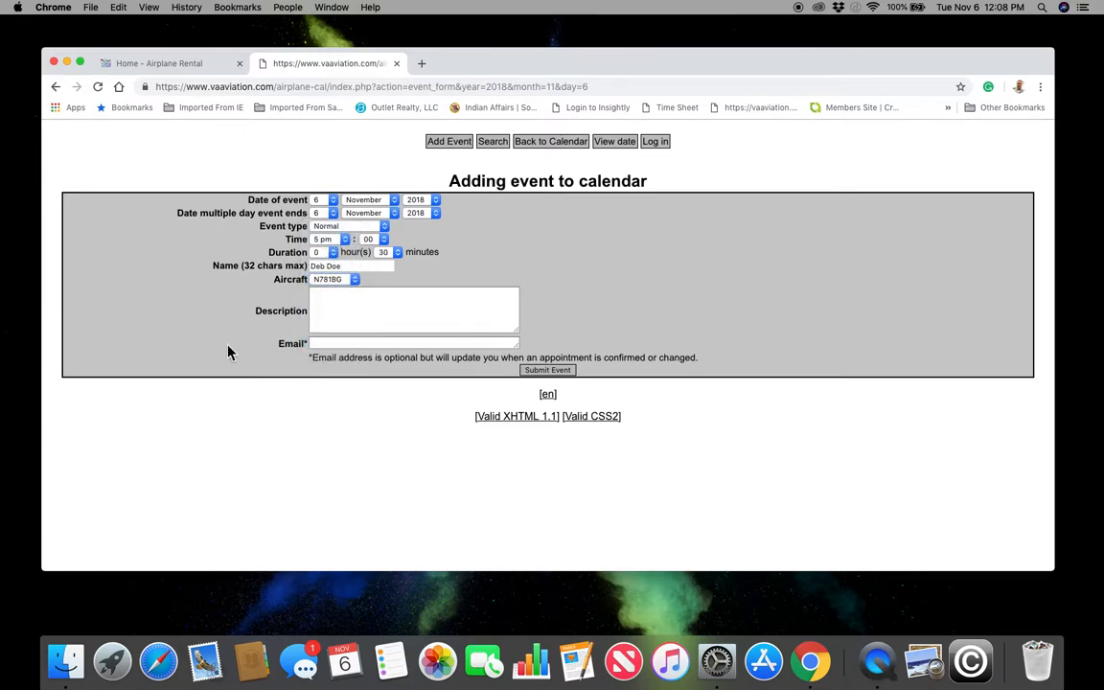
- Fill in the contact's e-mail from the autofill suggestion and submit the event
{"action": "left_click", "coordinate": [326, 345]}
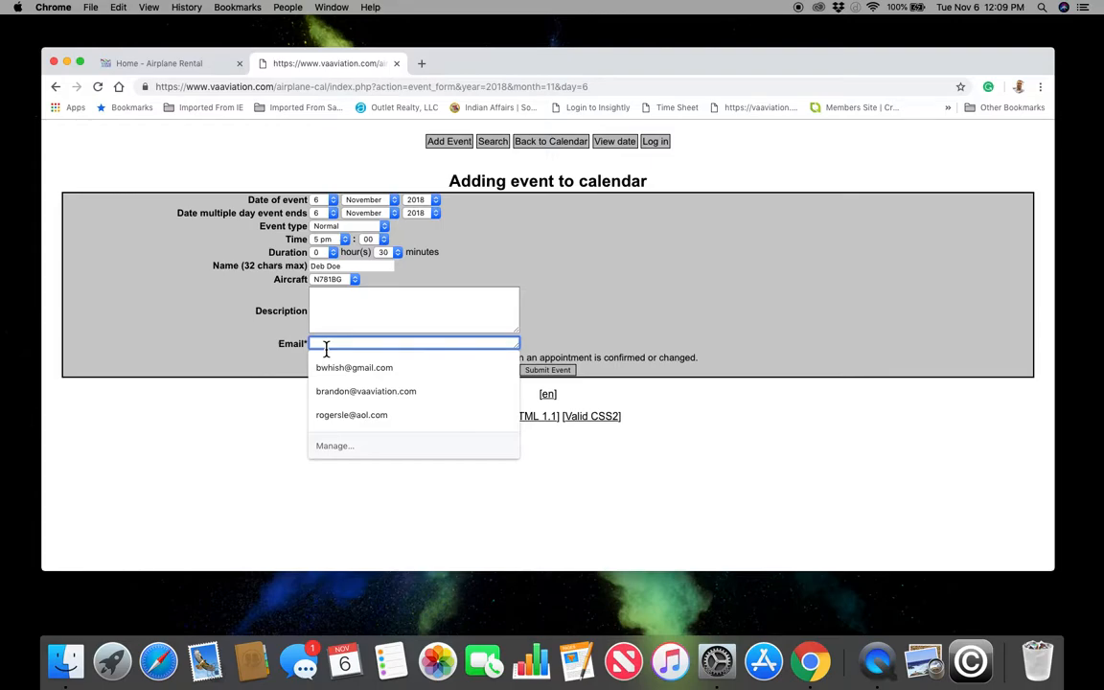
{"action": "left_click", "coordinate": [379, 393]}
{"action": "left_click", "coordinate": [618, 276]}
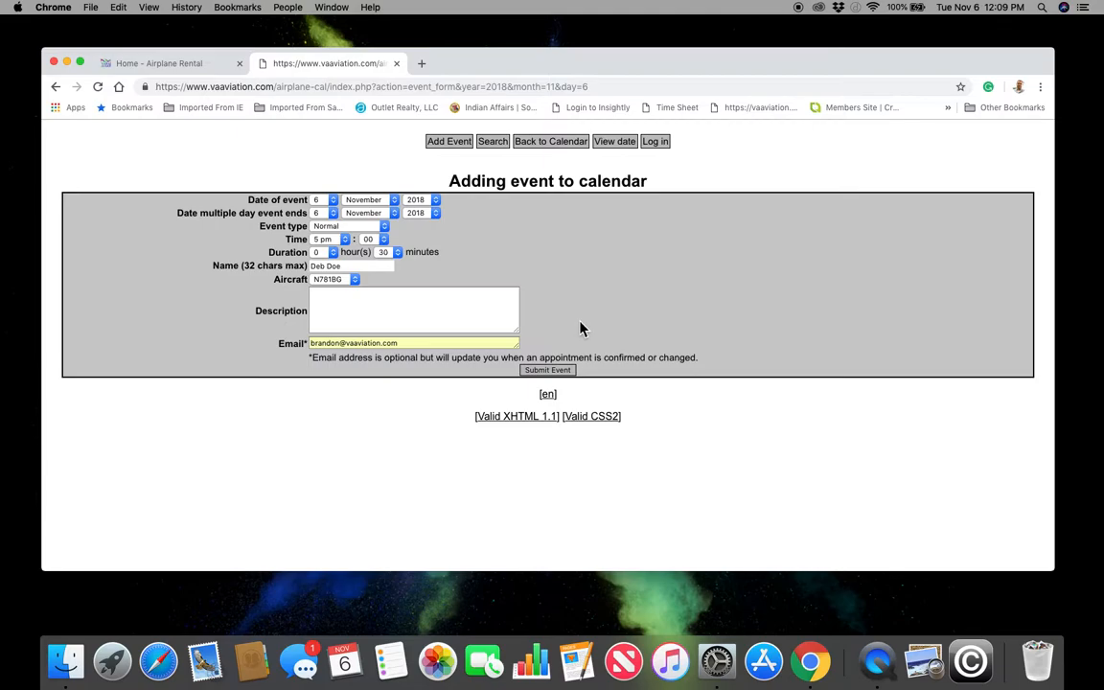
{"action": "left_click", "coordinate": [538, 373]}
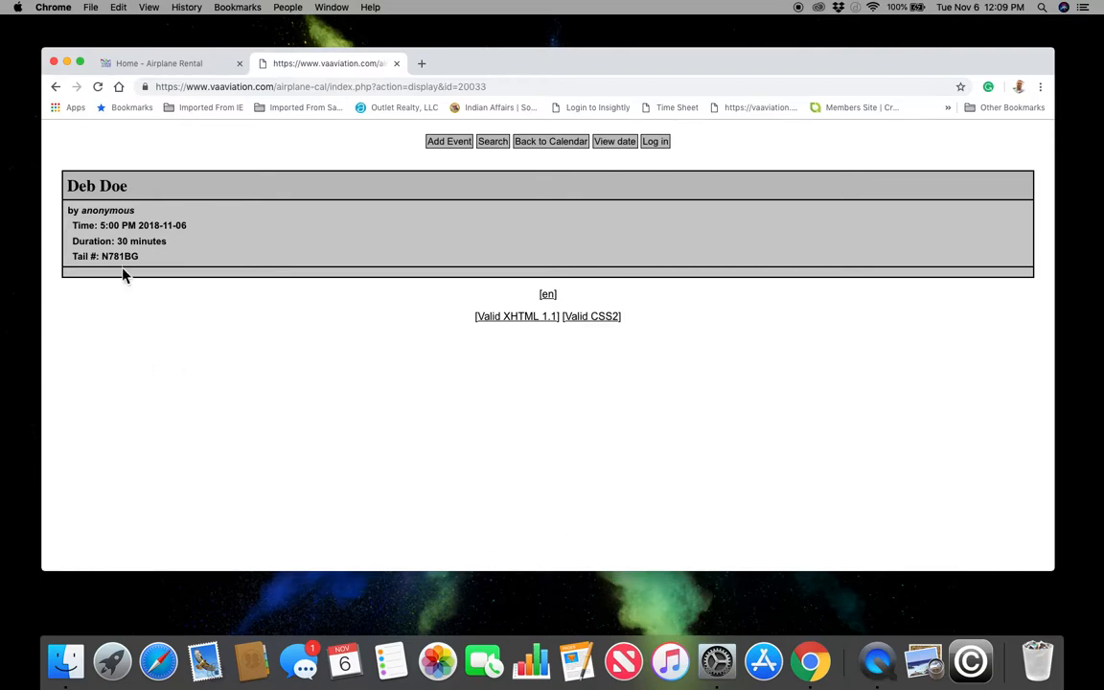
- Return to the November calendar and sign in to the schedule with saved credentials
{"action": "left_click", "coordinate": [566, 144]}
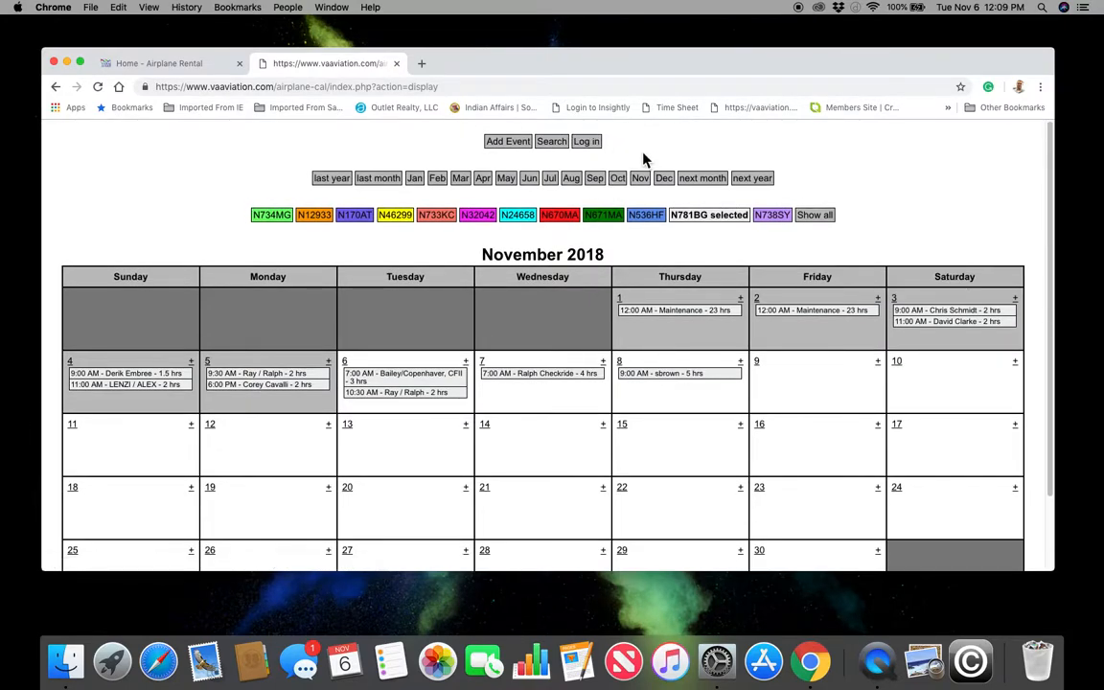
{"action": "left_click", "coordinate": [592, 144]}
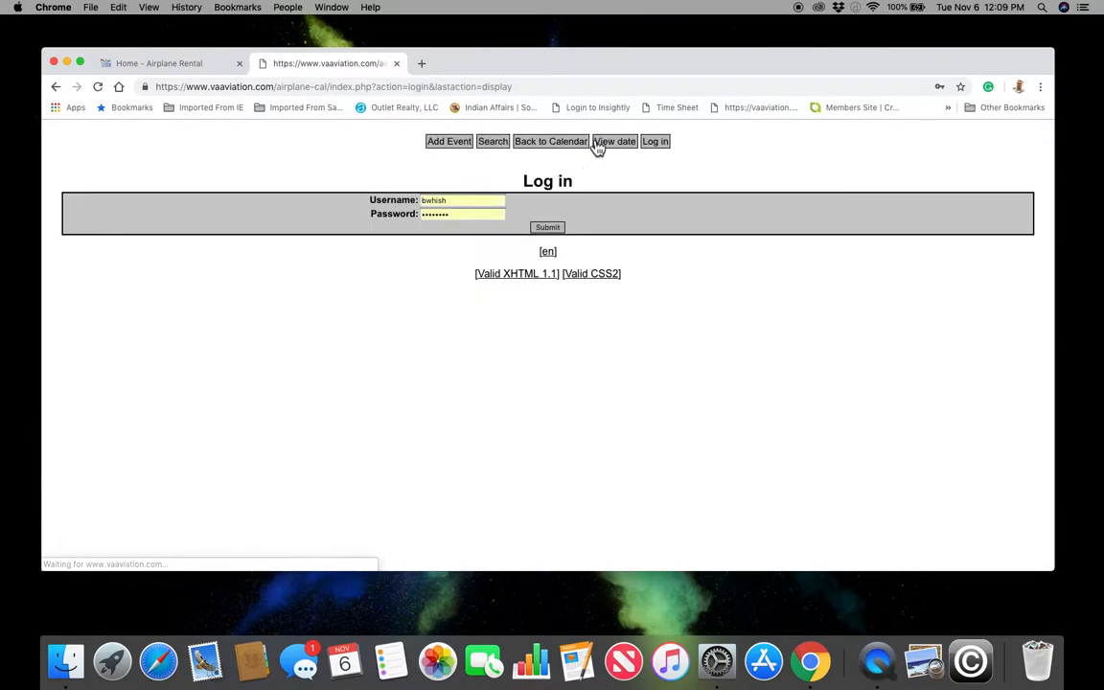
{"action": "left_click", "coordinate": [557, 230]}
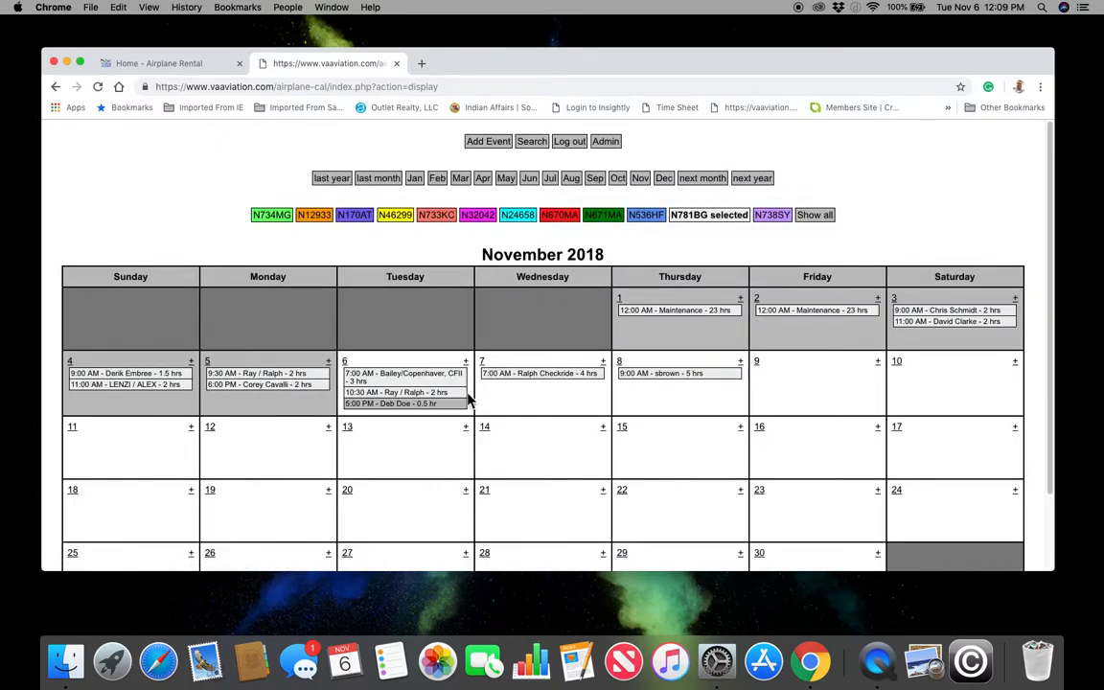
- Approve the 5 pm November 6 reservation by editing and resubmitting it
{"action": "left_click", "coordinate": [416, 407]}
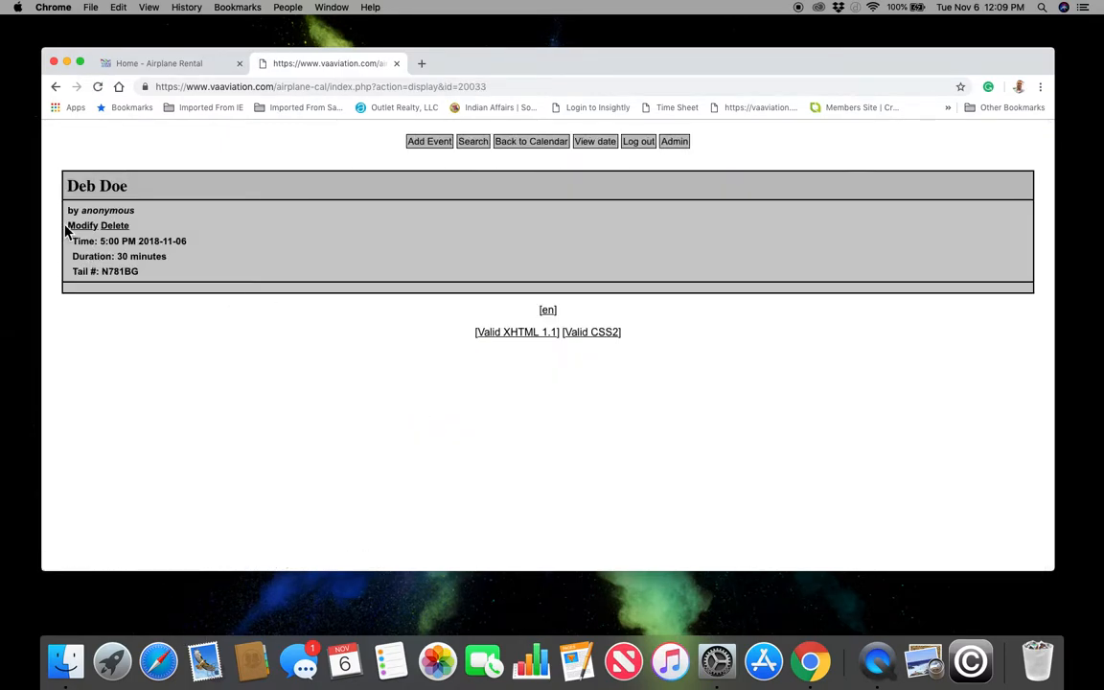
{"action": "left_click", "coordinate": [84, 227]}
{"action": "left_click", "coordinate": [552, 370]}
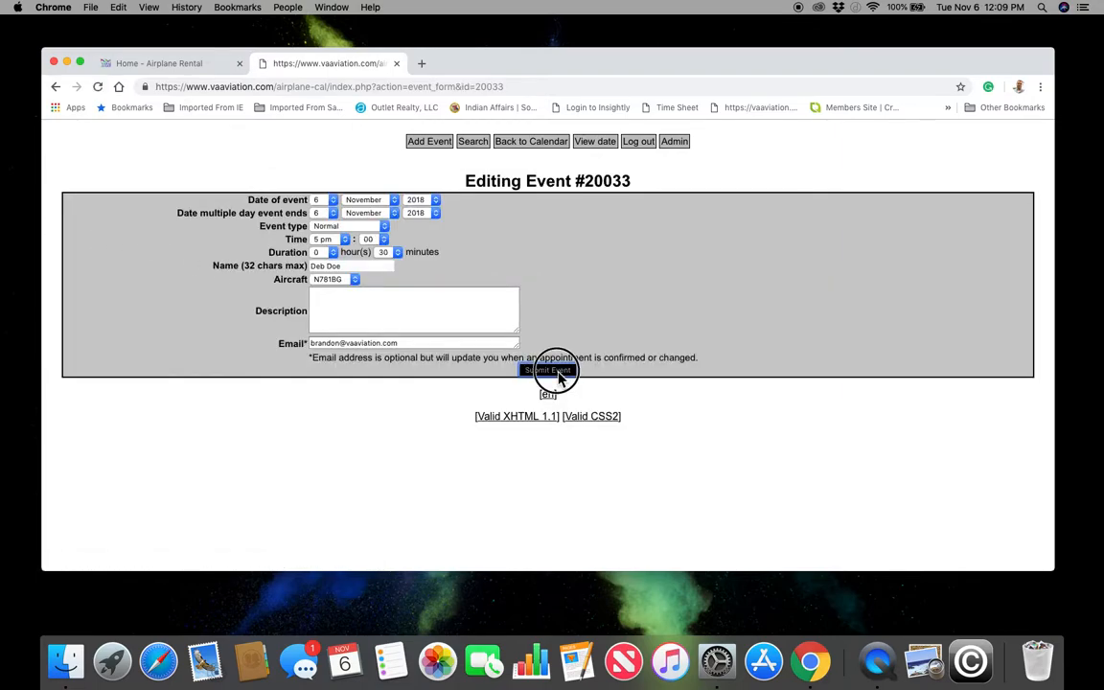
{"action": "left_click", "coordinate": [535, 143]}
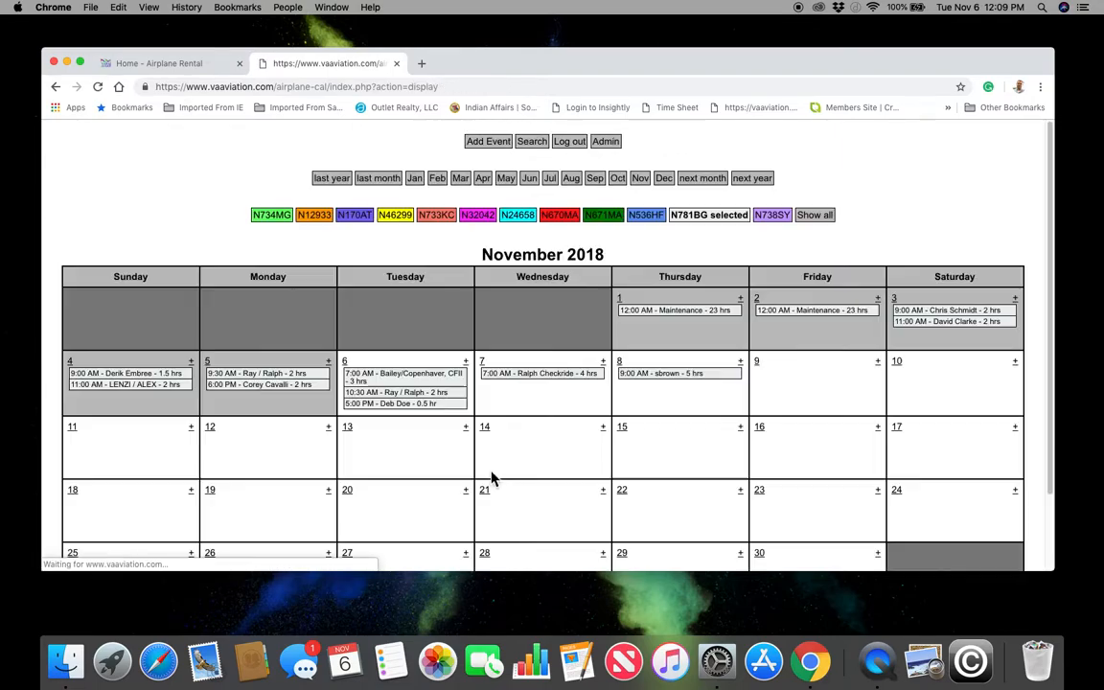
- Delete the November 6 reservation and go back to the rental calendar
{"action": "left_click", "coordinate": [433, 406]}
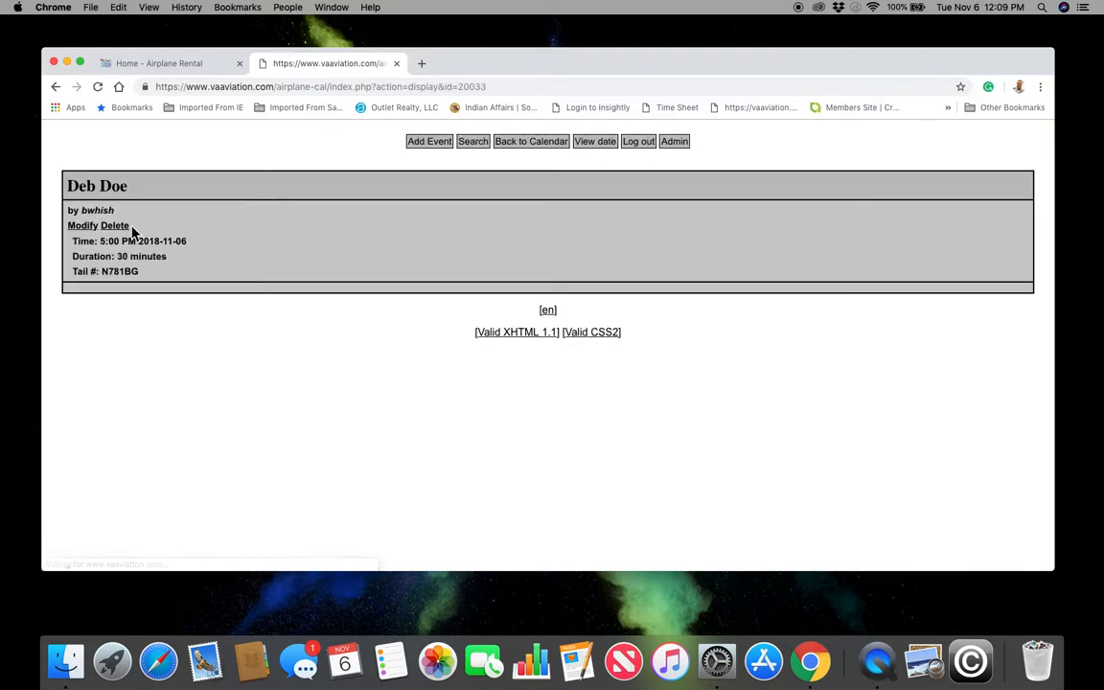
{"action": "left_click", "coordinate": [120, 228]}
{"action": "left_click", "coordinate": [532, 141]}
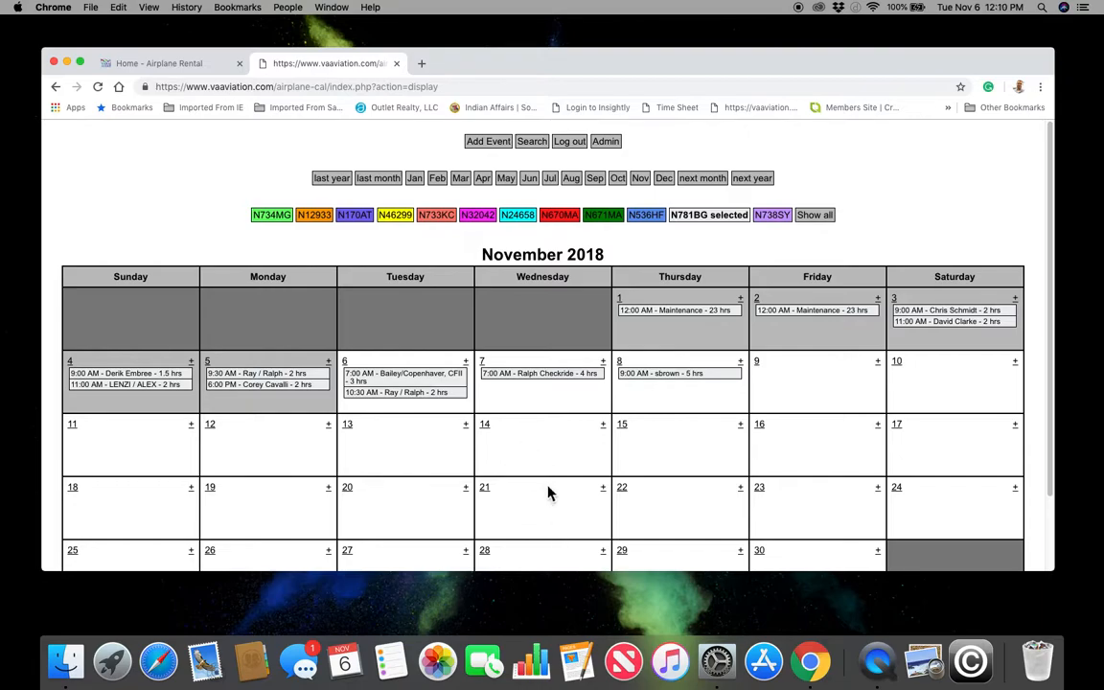
- Browse the Contact Us form, try its Message box, then go back to the home page
{"action": "left_click", "coordinate": [165, 65]}
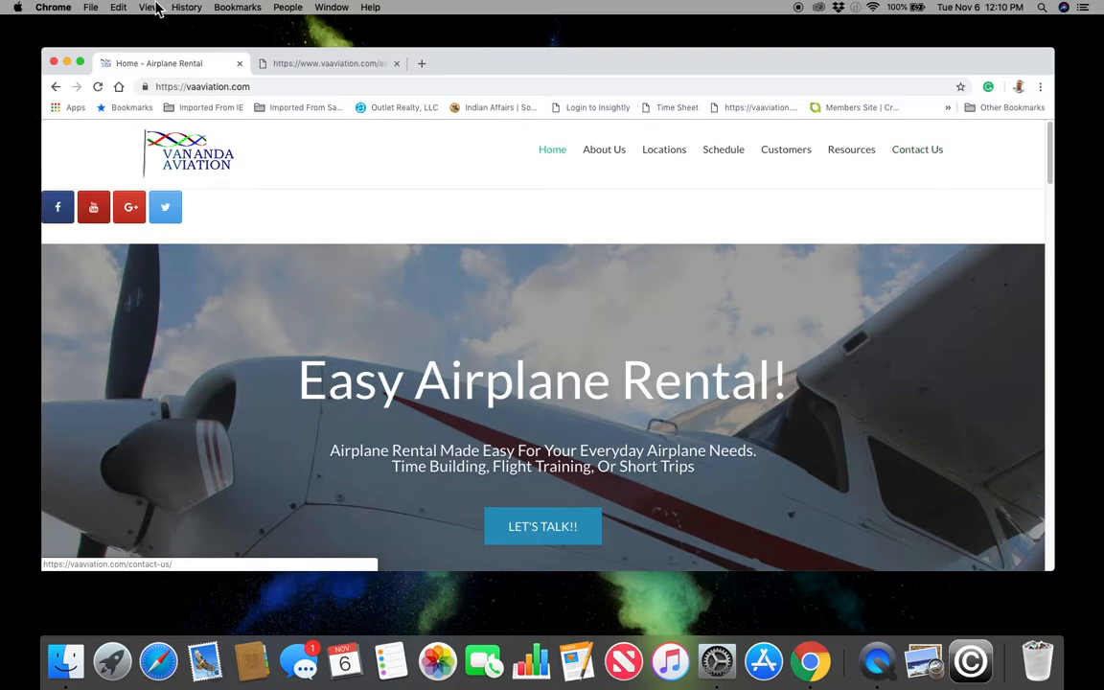
{"action": "left_click", "coordinate": [935, 156]}
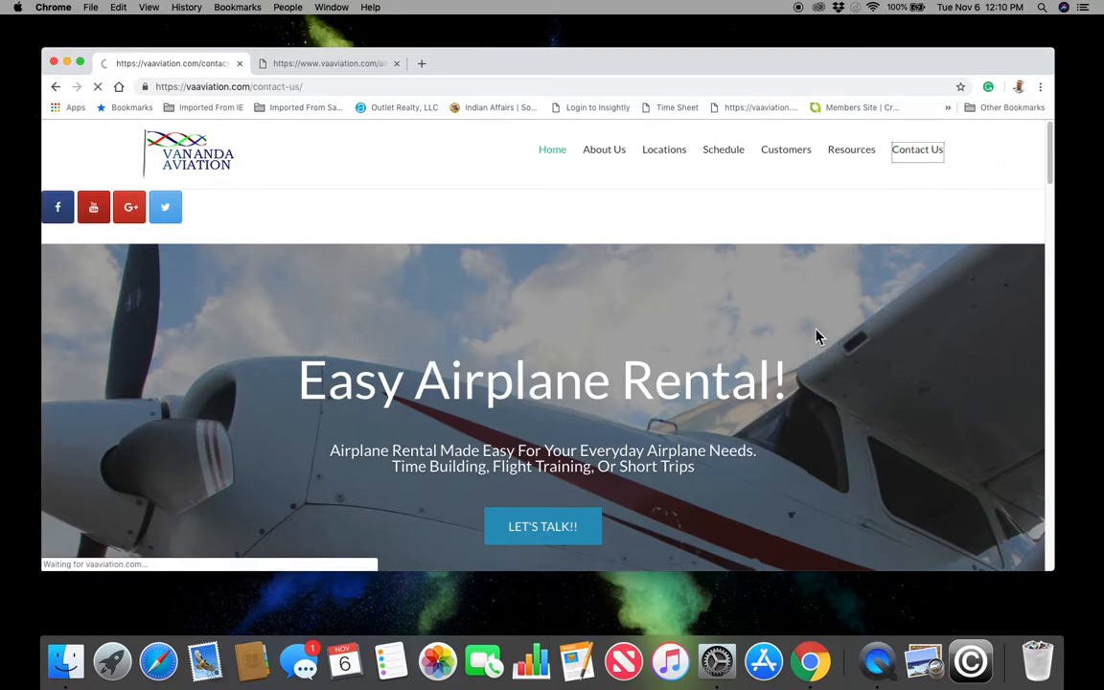
{"action": "scroll", "coordinate": [252, 382], "scroll_direction": "down", "scroll_amount": 10}
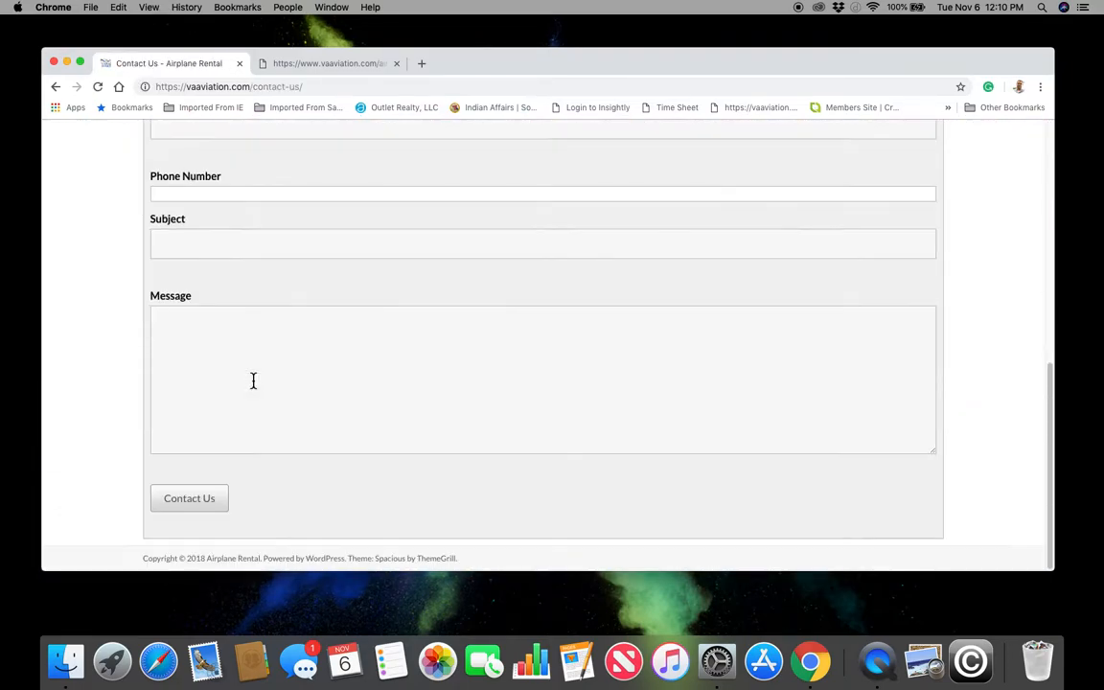
{"action": "left_click", "coordinate": [179, 328]}
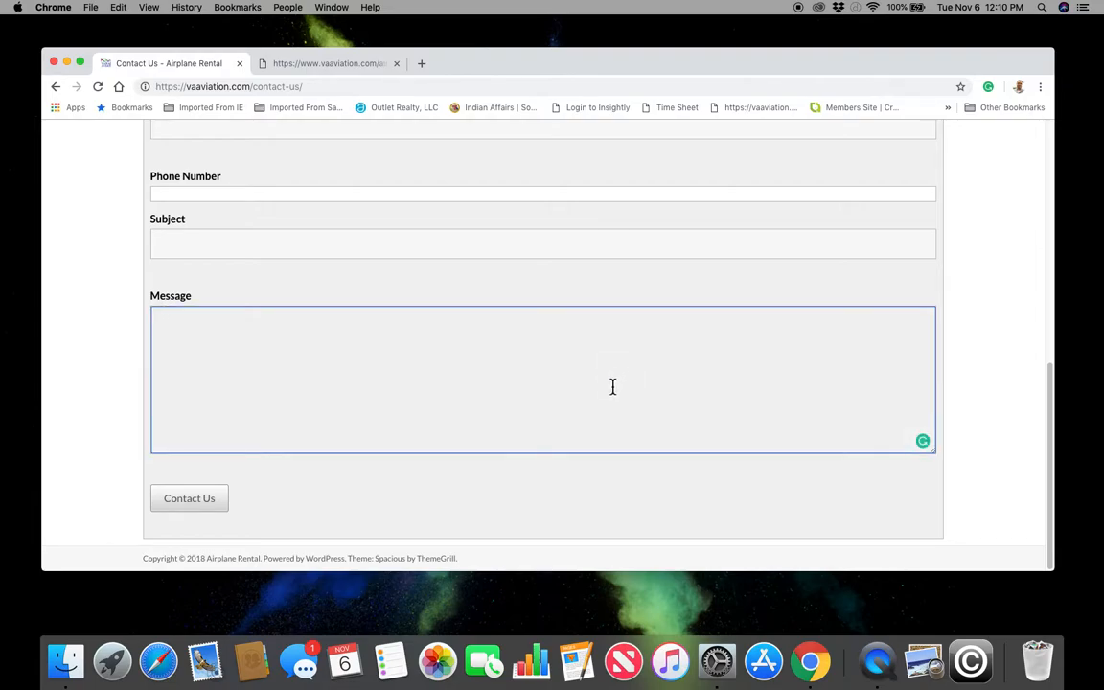
{"action": "scroll", "coordinate": [609, 388], "scroll_direction": "up", "scroll_amount": 2}
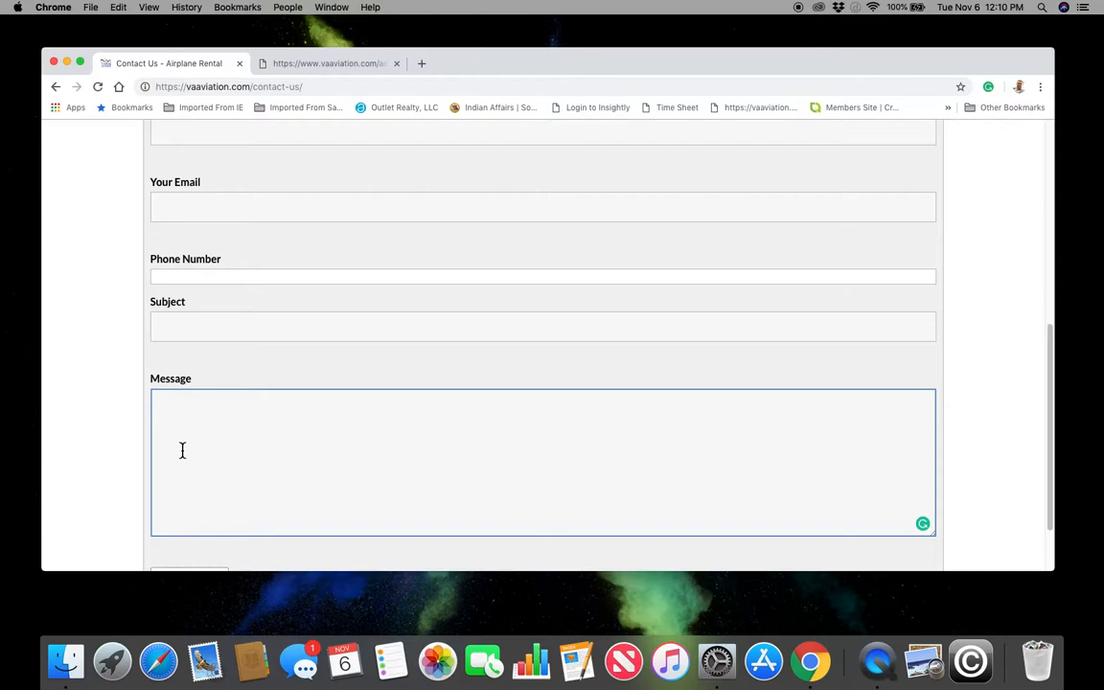
{"action": "scroll", "coordinate": [182, 450], "scroll_direction": "up", "scroll_amount": 4}
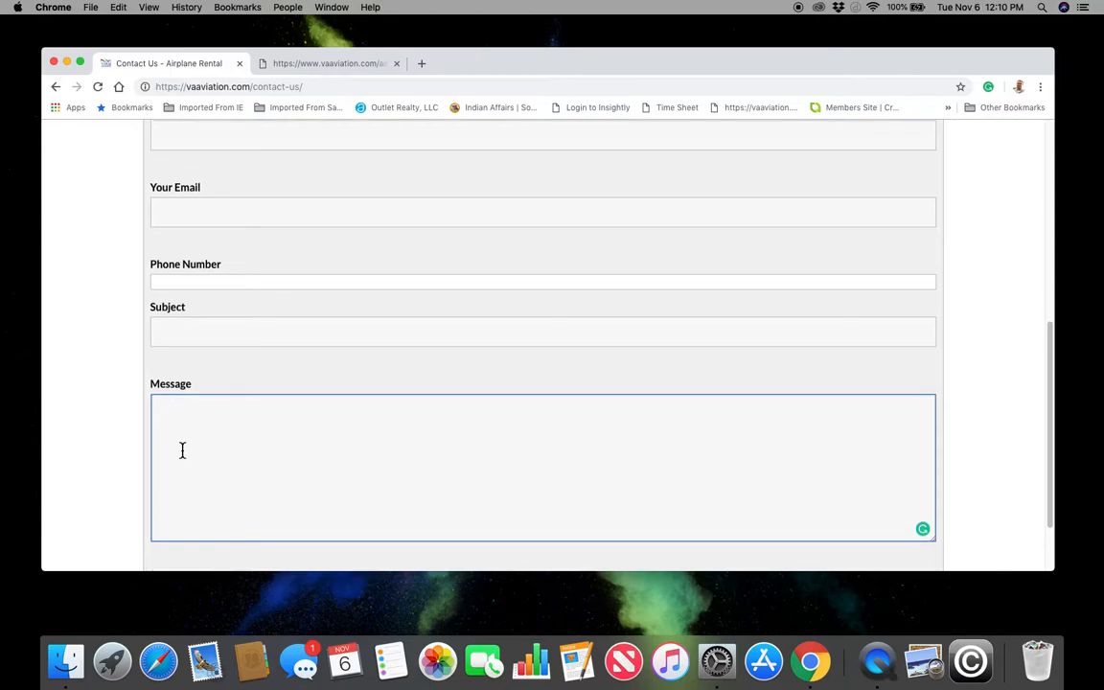
{"action": "scroll", "coordinate": [182, 453], "scroll_direction": "down", "scroll_amount": 3}
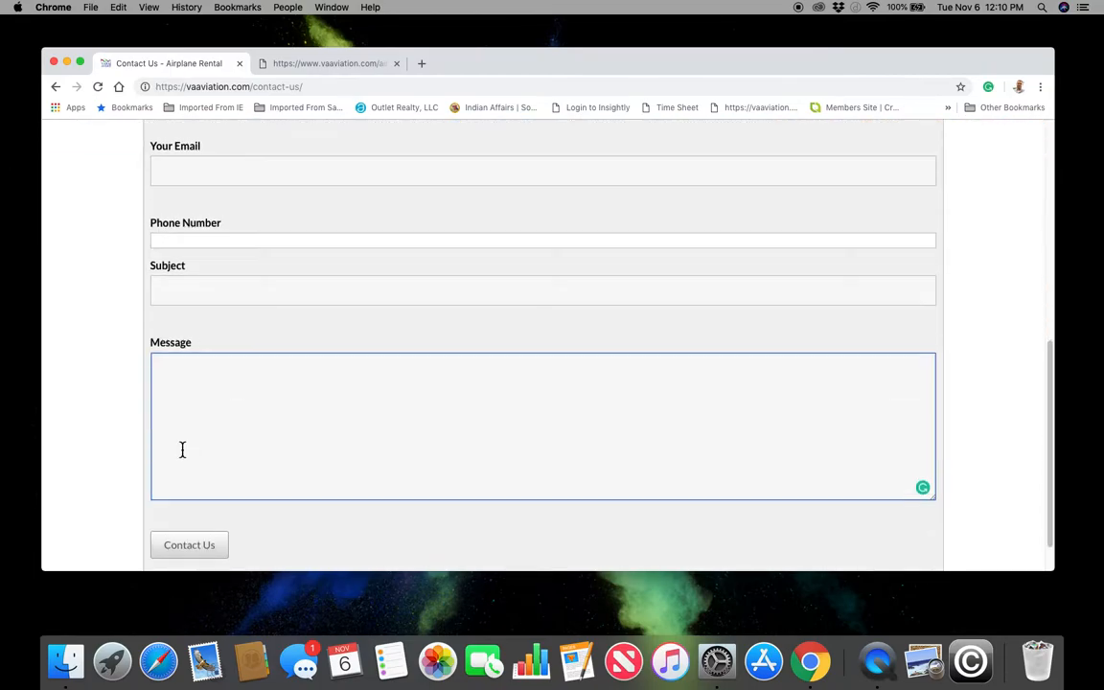
{"action": "scroll", "coordinate": [96, 432], "scroll_direction": "up", "scroll_amount": 5}
{"action": "scroll", "coordinate": [107, 467], "scroll_direction": "up", "scroll_amount": 2}
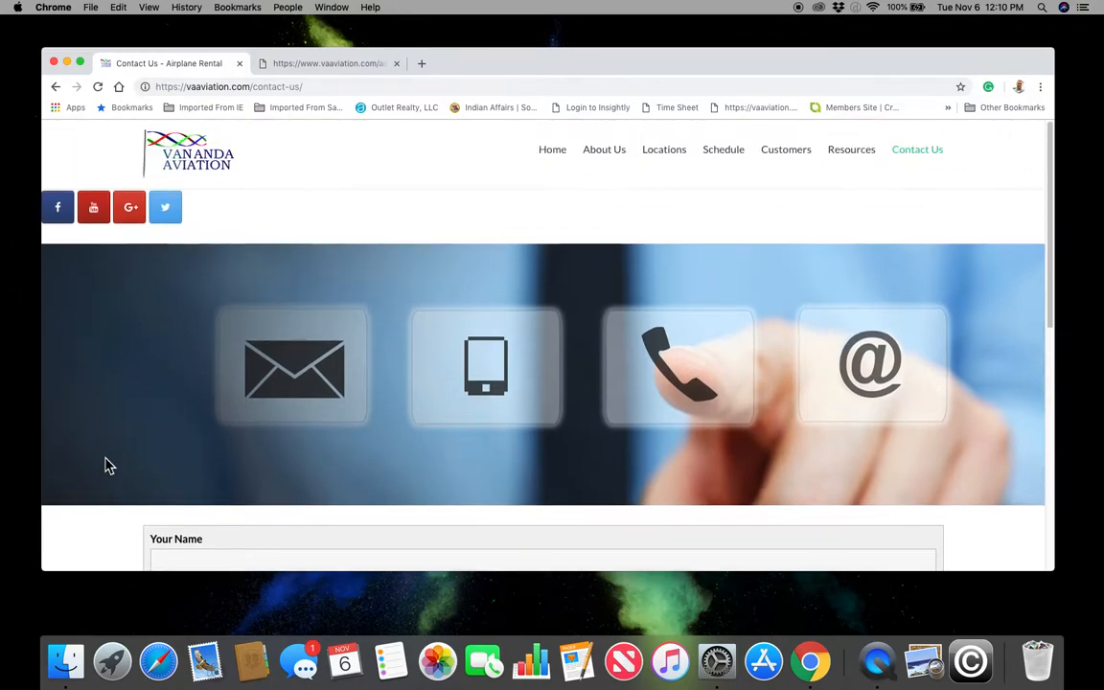
{"action": "left_click", "coordinate": [56, 87]}
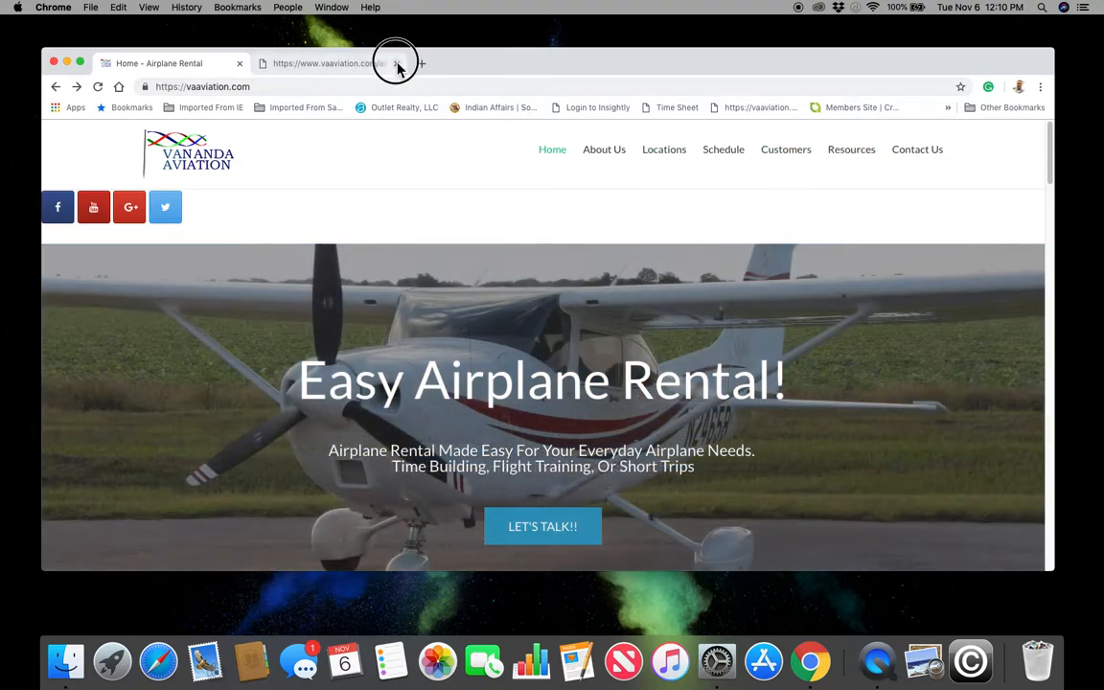
- Close the calendar tab and open Resources > Rental Agreement > Rental Agreement PDF
{"action": "left_click", "coordinate": [397, 64]}
{"action": "mouse_move", "coordinate": [858, 150]}
{"action": "mouse_move", "coordinate": [873, 175]}
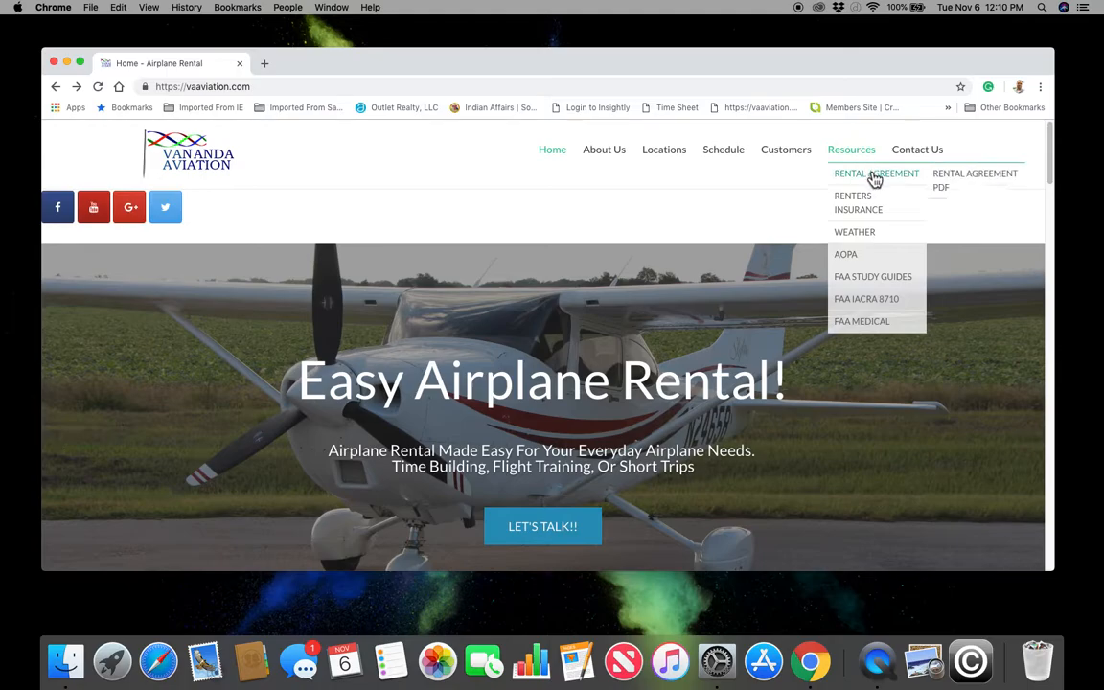
{"action": "left_click", "coordinate": [963, 184]}
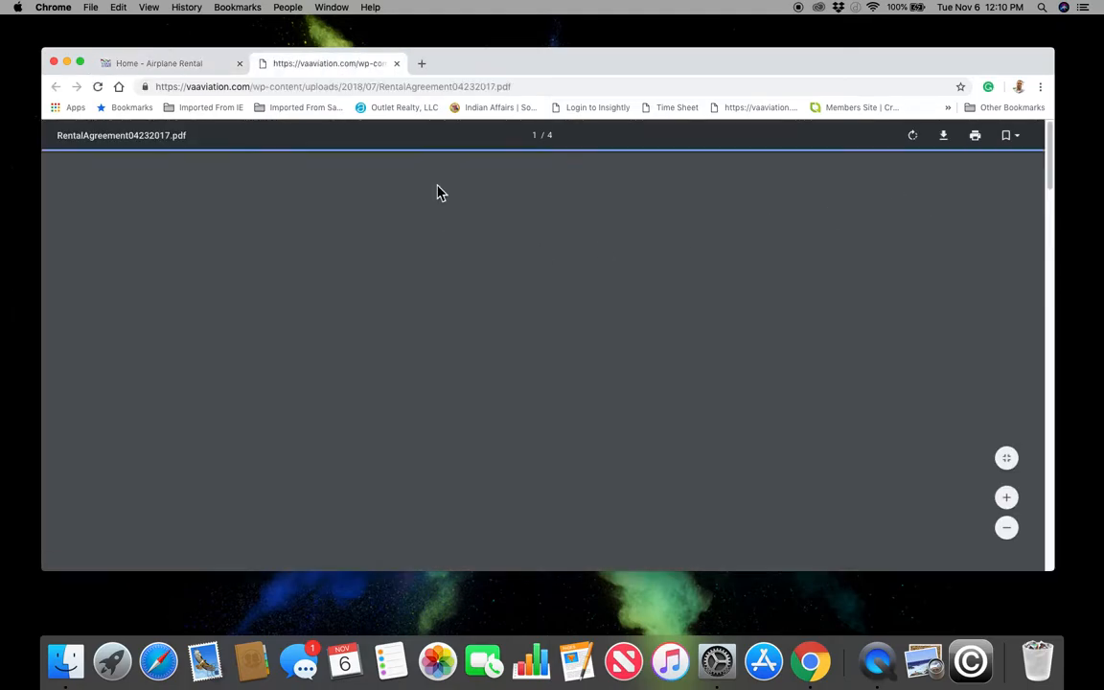
- Read through the four-page rental agreement PDF, then close its tab
{"action": "scroll", "coordinate": [552, 268], "scroll_direction": "down", "scroll_amount": 20}
{"action": "scroll", "coordinate": [622, 348], "scroll_direction": "down", "scroll_amount": 20}
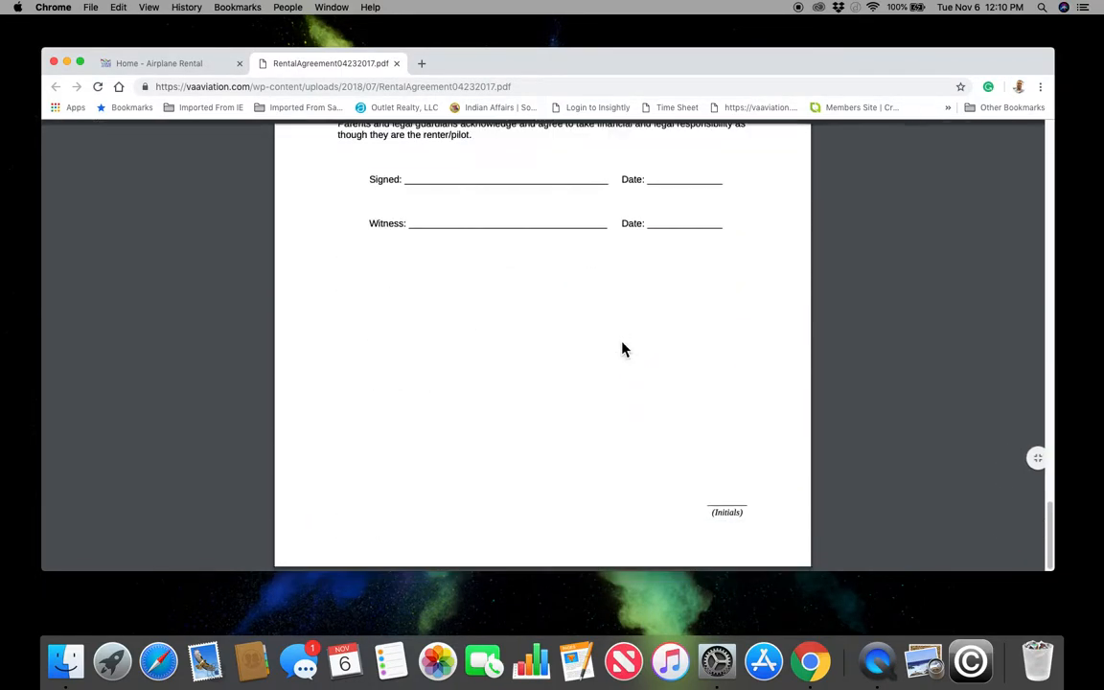
{"action": "scroll", "coordinate": [623, 348], "scroll_direction": "up", "scroll_amount": 8}
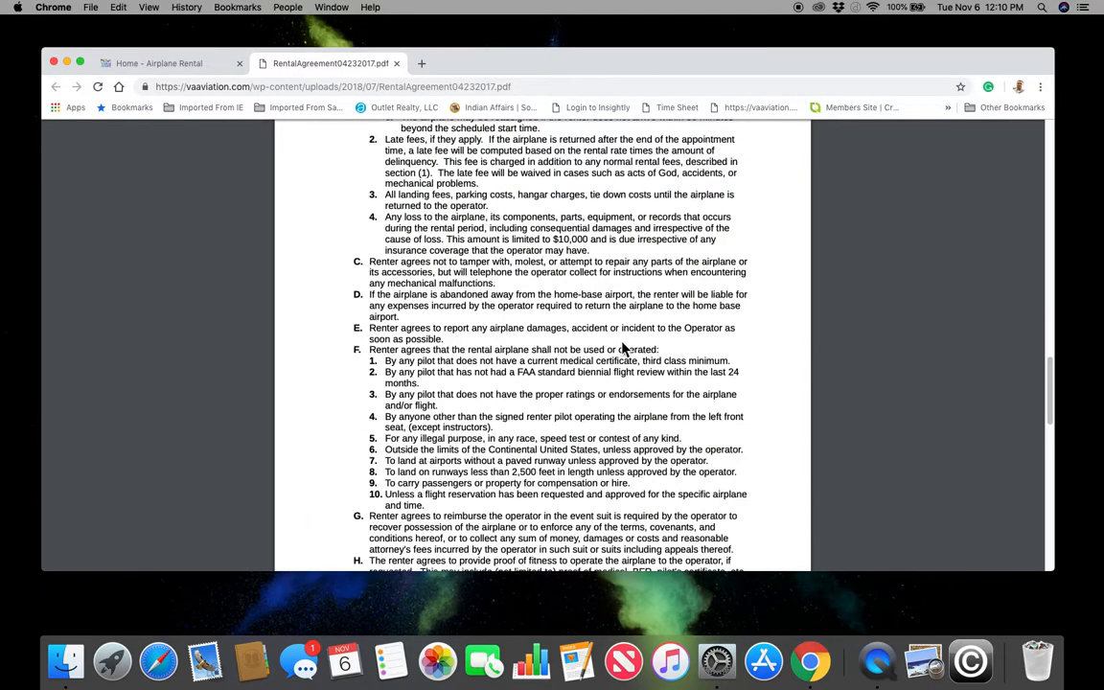
{"action": "scroll", "coordinate": [622, 350], "scroll_direction": "up", "scroll_amount": 20}
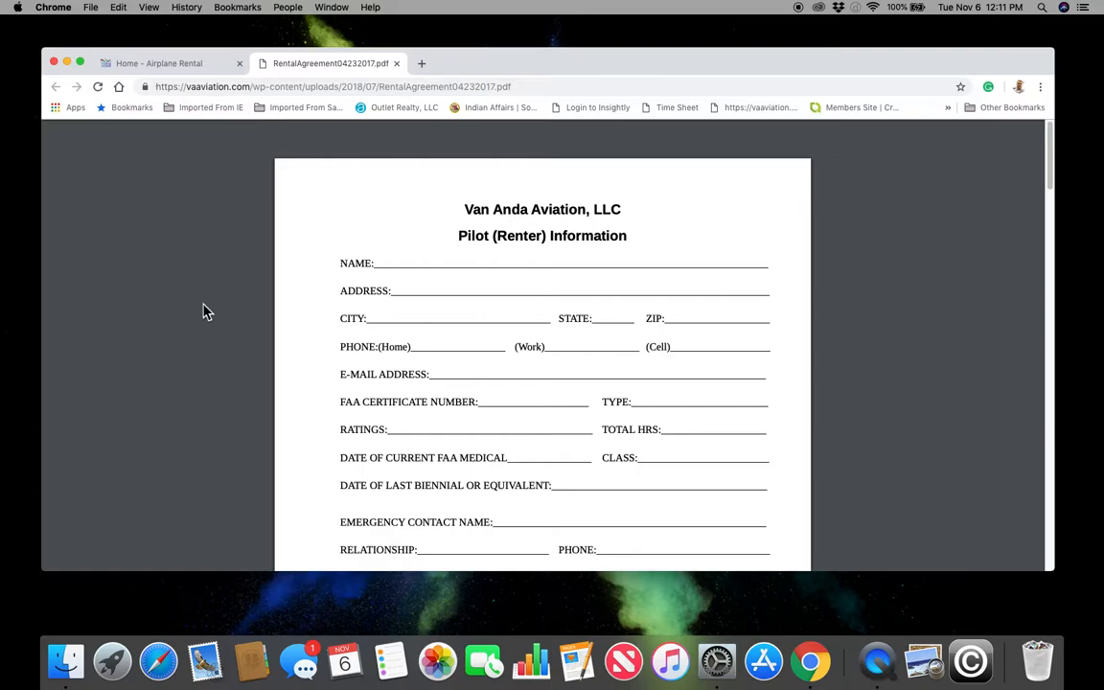
{"action": "scroll", "coordinate": [427, 291], "scroll_direction": "down", "scroll_amount": 10}
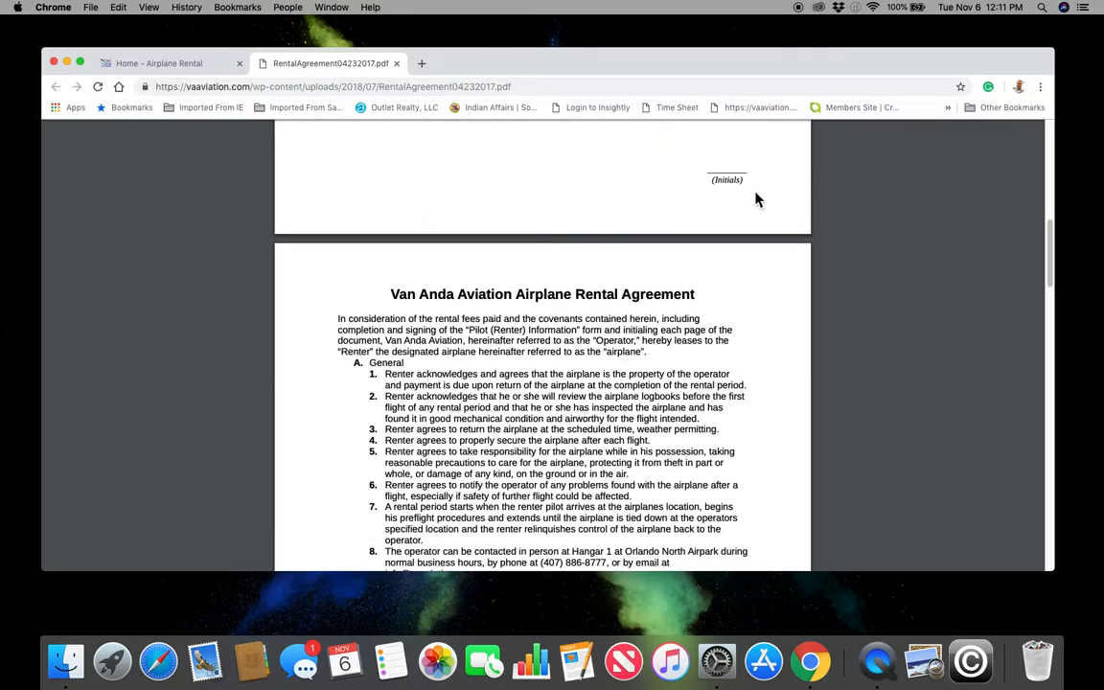
{"action": "scroll", "coordinate": [757, 268], "scroll_direction": "down", "scroll_amount": 15}
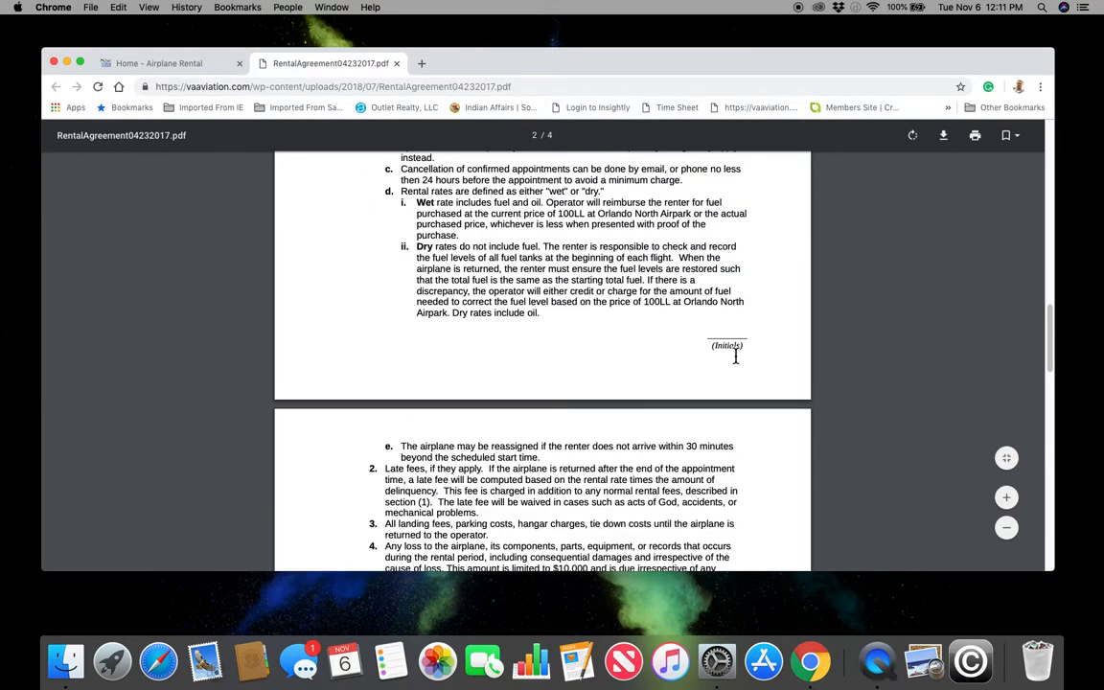
{"action": "scroll", "coordinate": [730, 381], "scroll_direction": "down", "scroll_amount": 10}
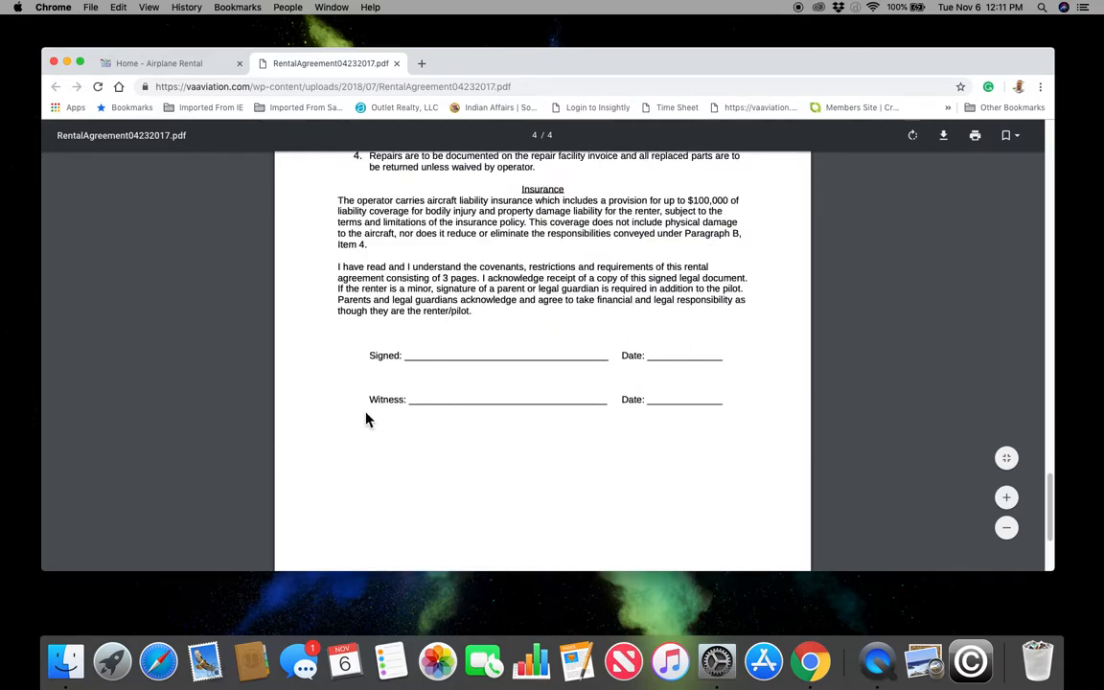
{"action": "scroll", "coordinate": [756, 475], "scroll_direction": "up", "scroll_amount": 20}
{"action": "scroll", "coordinate": [756, 476], "scroll_direction": "up", "scroll_amount": 5}
{"action": "scroll", "coordinate": [756, 476], "scroll_direction": "down", "scroll_amount": 4}
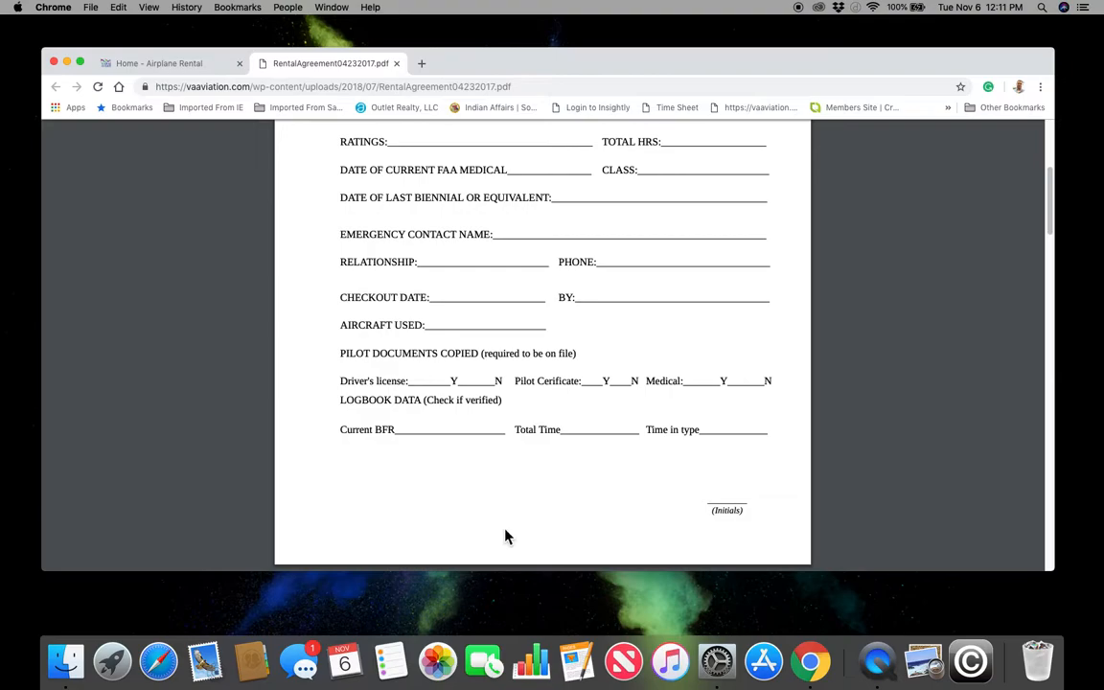
{"action": "scroll", "coordinate": [488, 461], "scroll_direction": "up", "scroll_amount": 5}
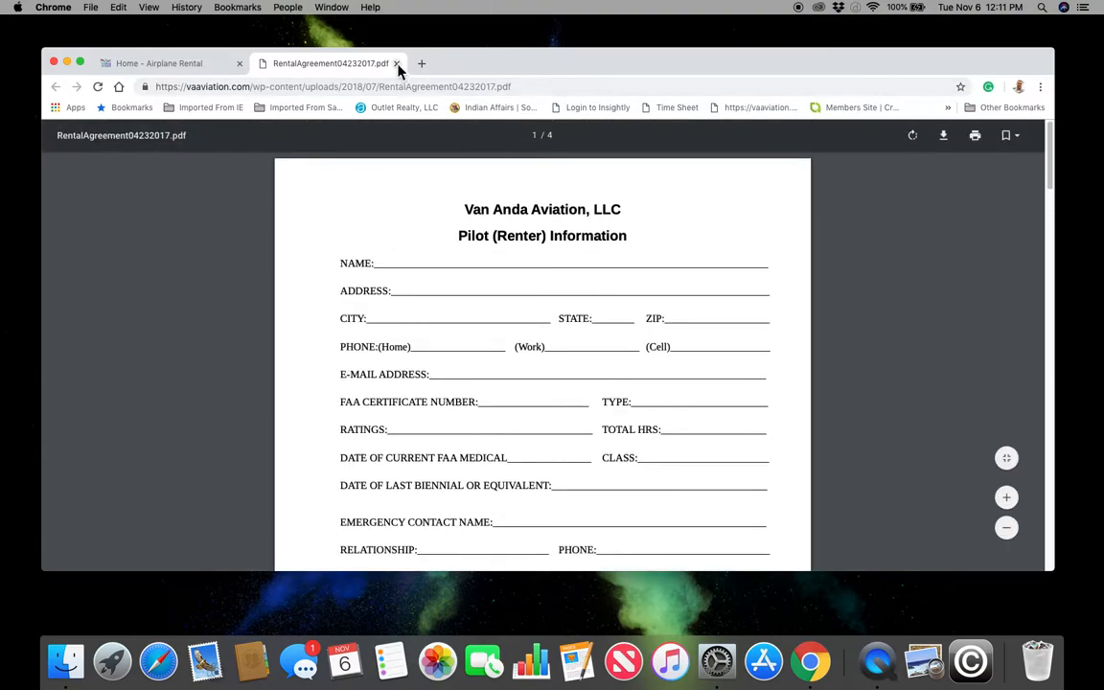
{"action": "left_click", "coordinate": [396, 64]}
{"action": "mouse_move", "coordinate": [850, 150]}
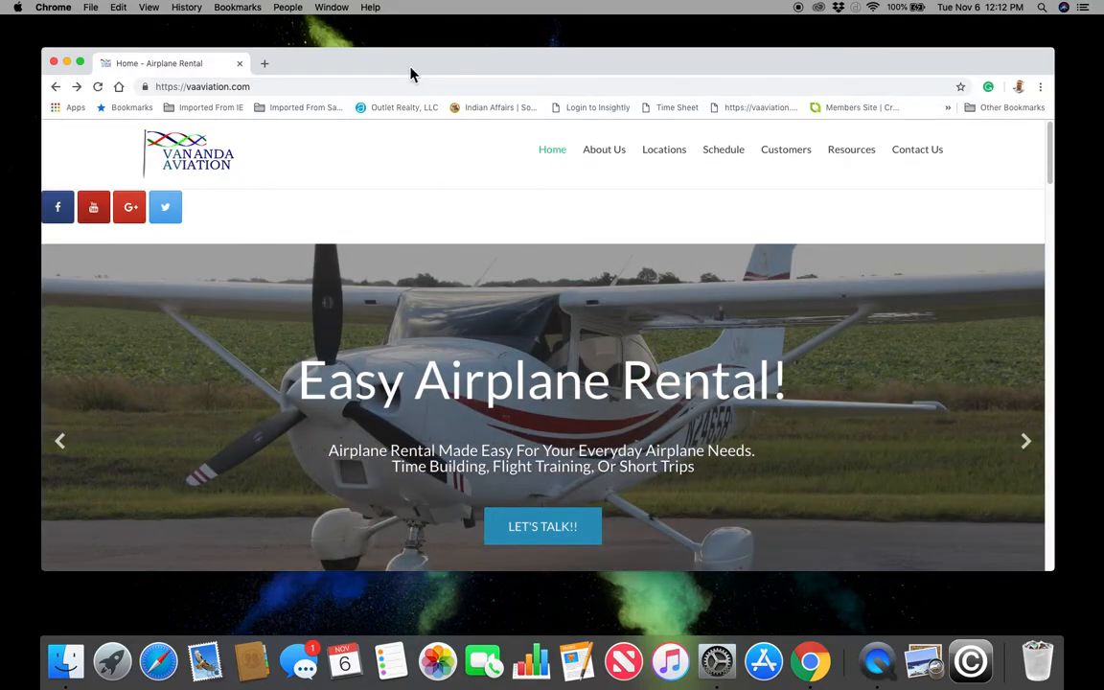
{"action": "mouse_move", "coordinate": [412, 73]}
{"action": "left_mouse_down"}
{"action": "mouse_move", "coordinate": [406, 81]}
{"action": "mouse_move", "coordinate": [419, 82]}
{"action": "mouse_move", "coordinate": [394, 66]}
{"action": "mouse_move", "coordinate": [404, 67]}
{"action": "left_mouse_up"}
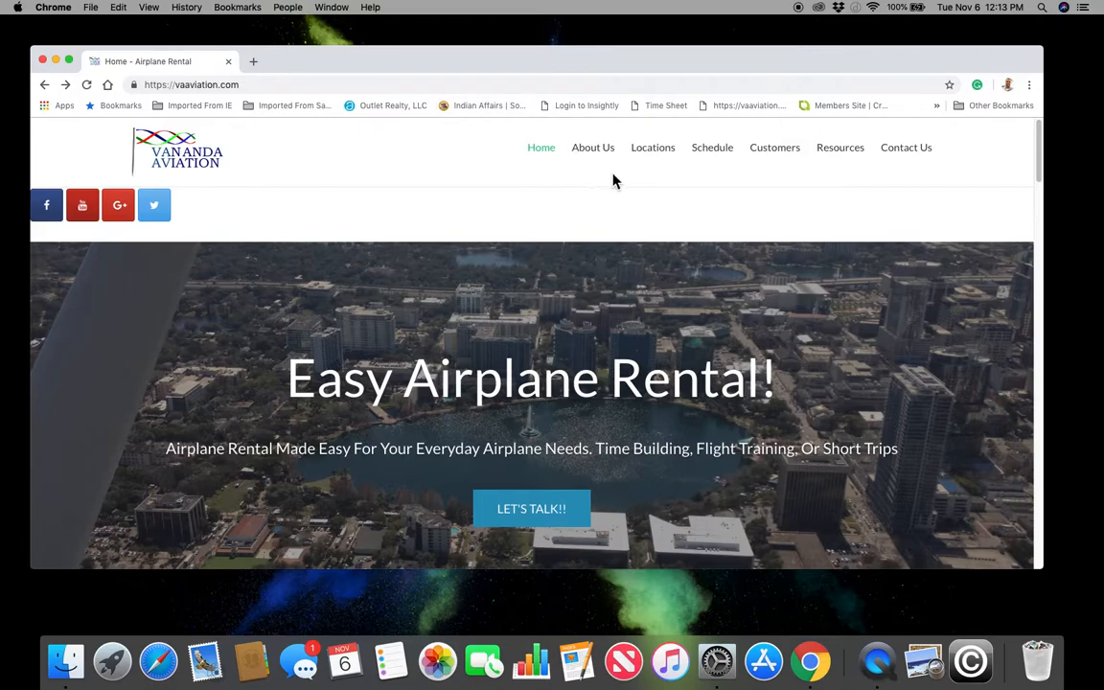
{"action": "left_click_drag", "start_coordinate": [494, 66], "coordinate": [516, 57]}
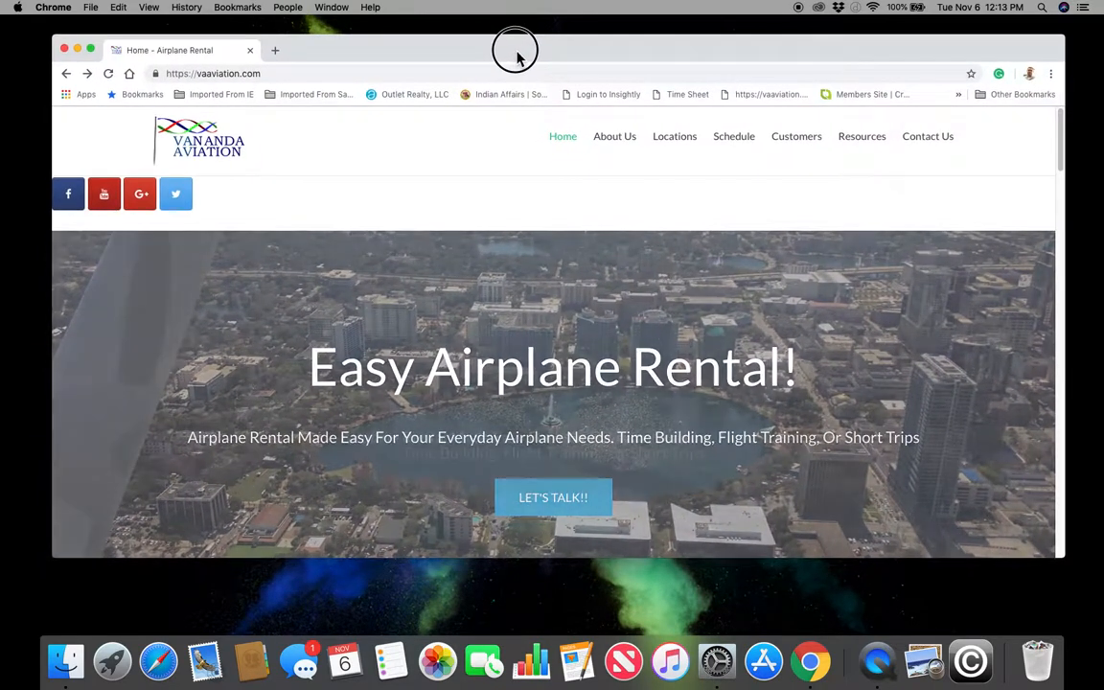